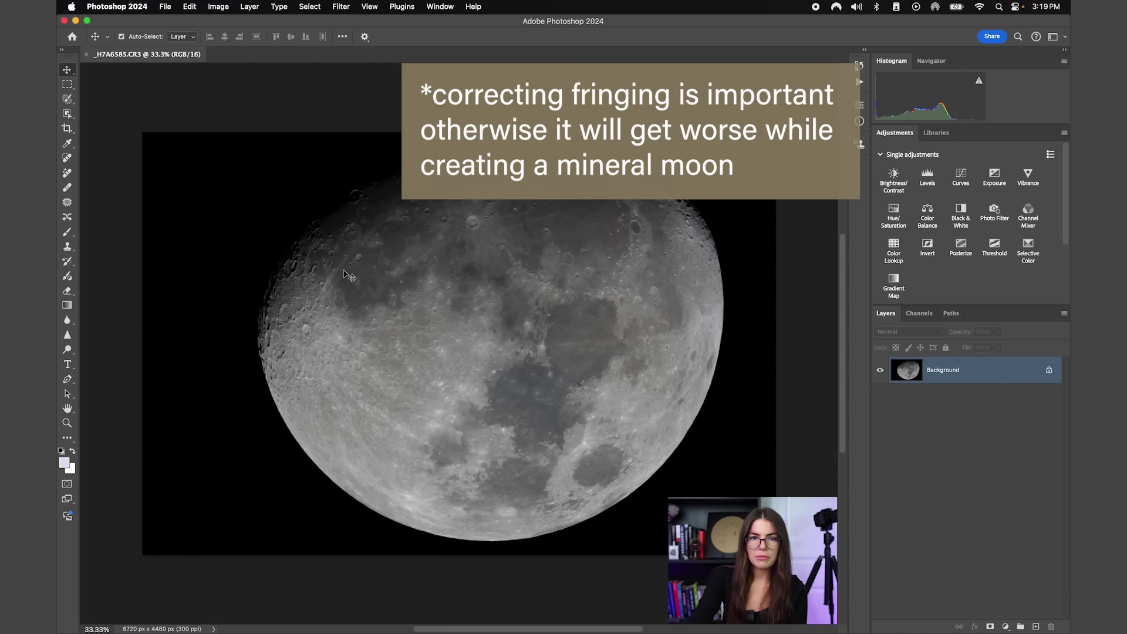
Step: Open the raw moon photo IMG_0956.CR2 from the CA folder inside the Moon folder
click(169, 7)
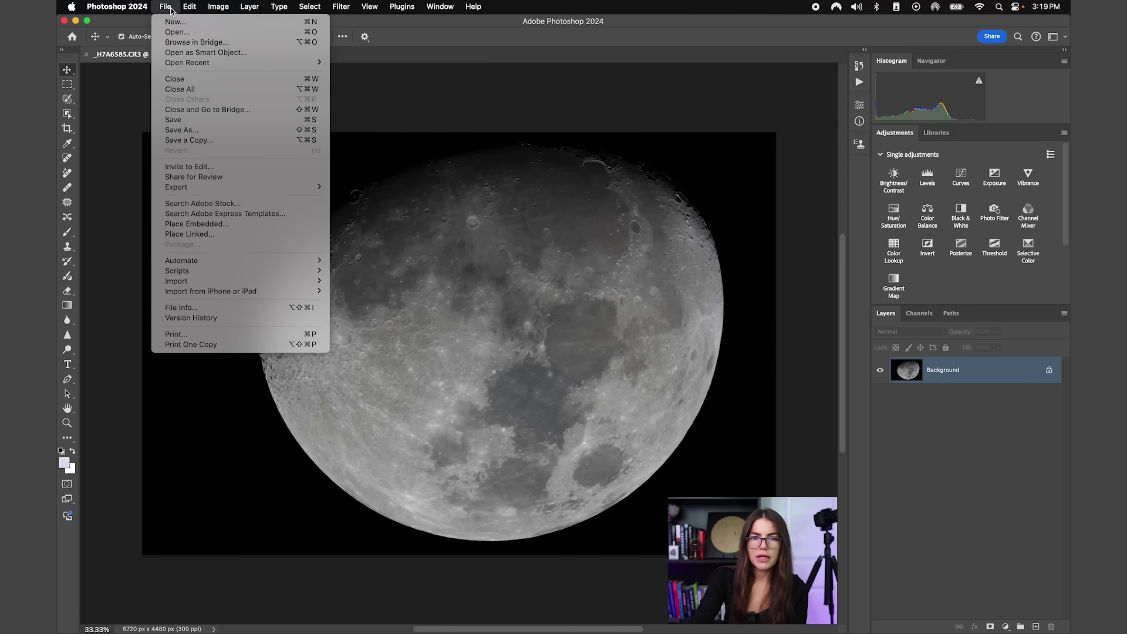
click(179, 32)
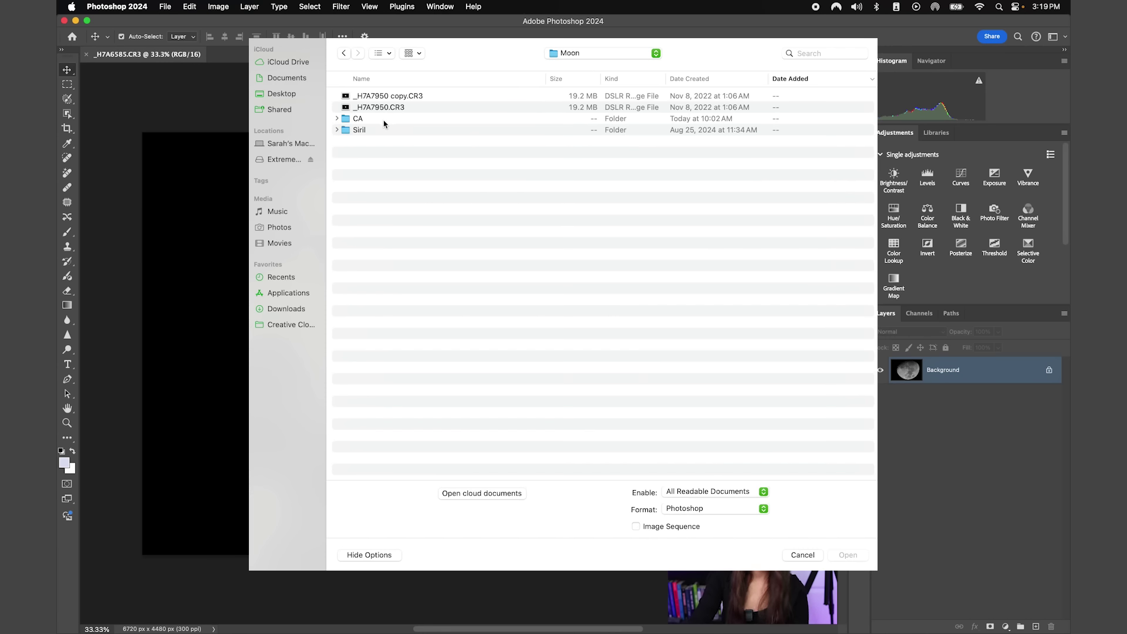
double_click(385, 119)
click(395, 97)
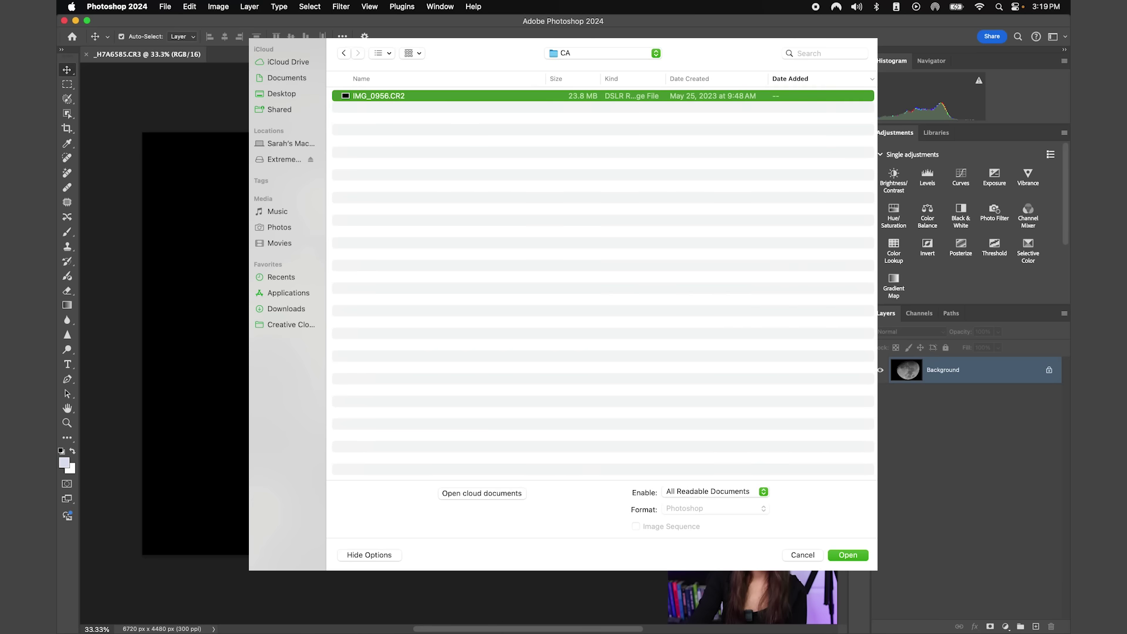
click(847, 555)
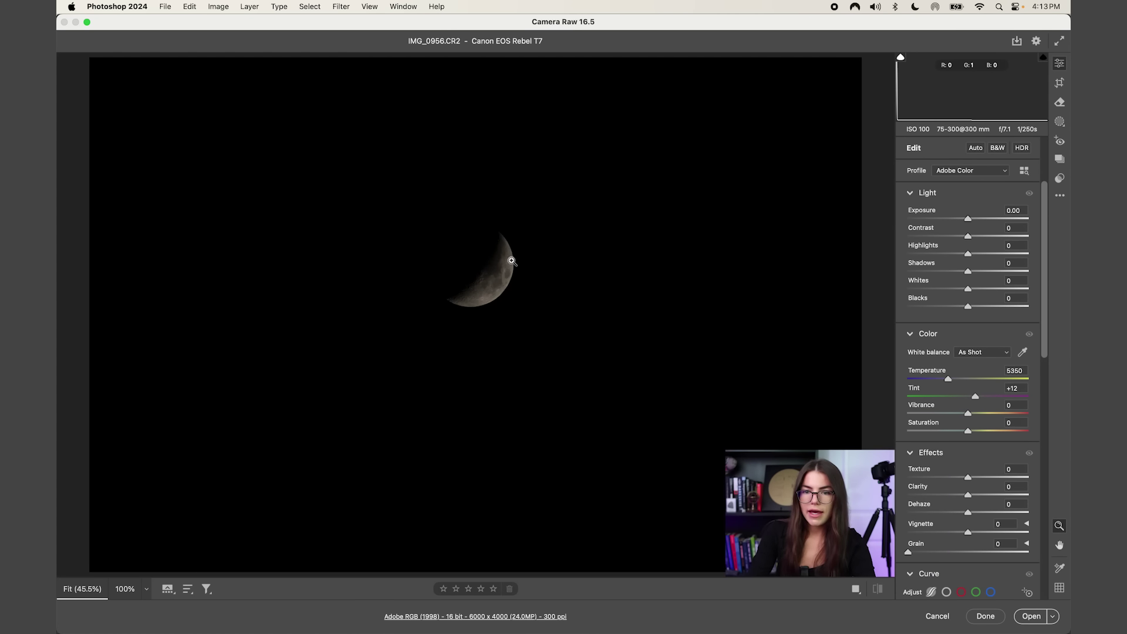
Step: Examine the moon's outer edge up close for green and purple colour fringing
click(506, 257)
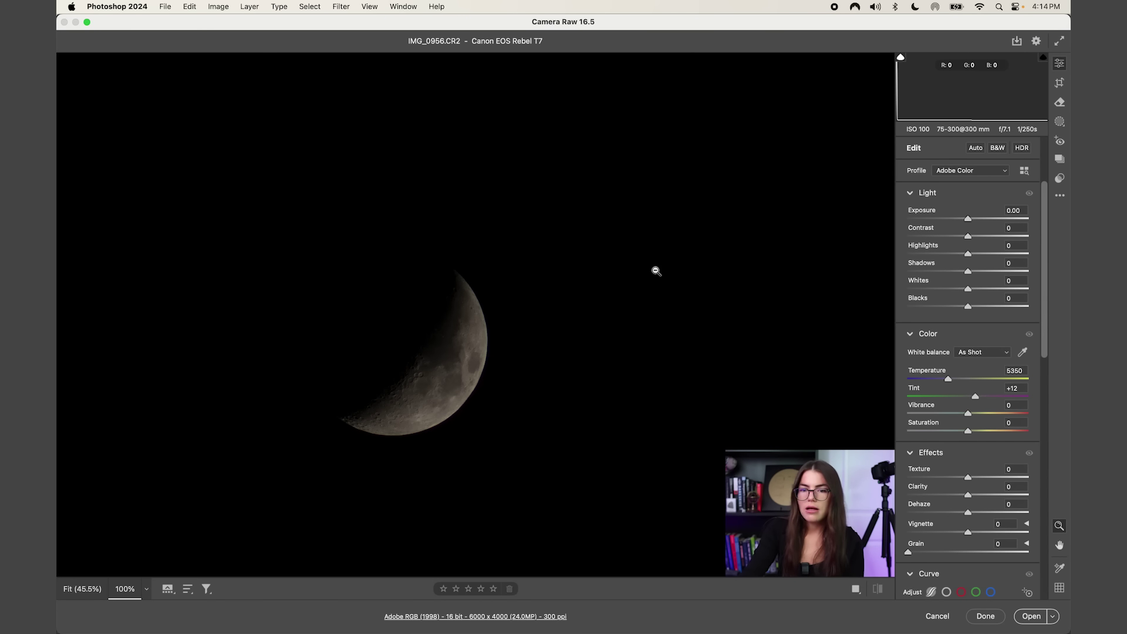
click(1044, 205)
drag(1044, 205, 1047, 361)
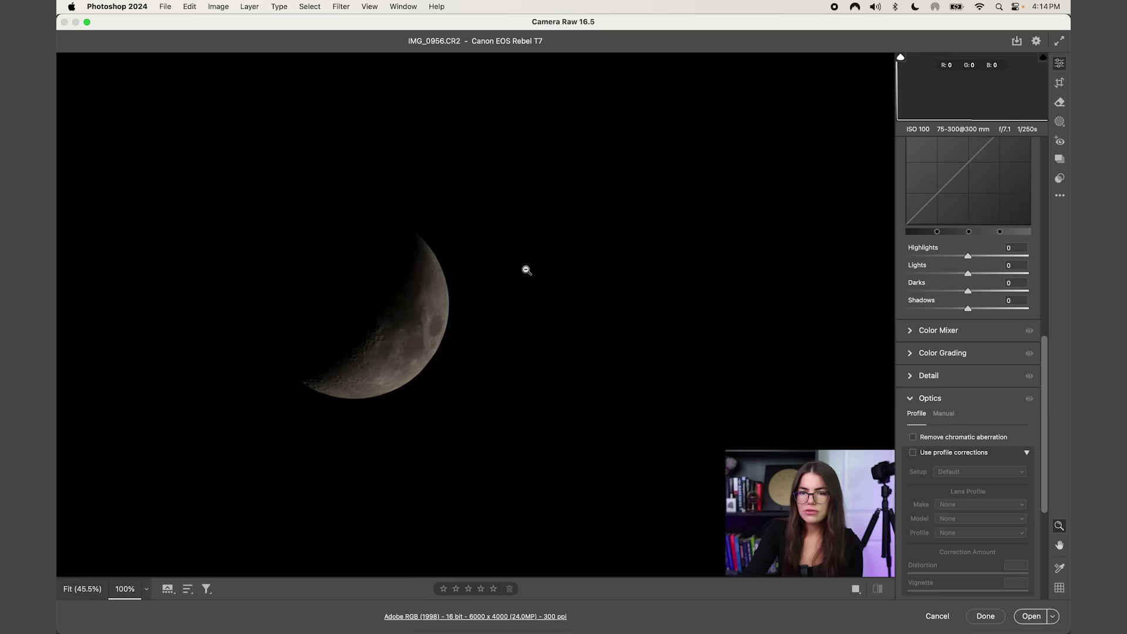
key(super+plus)
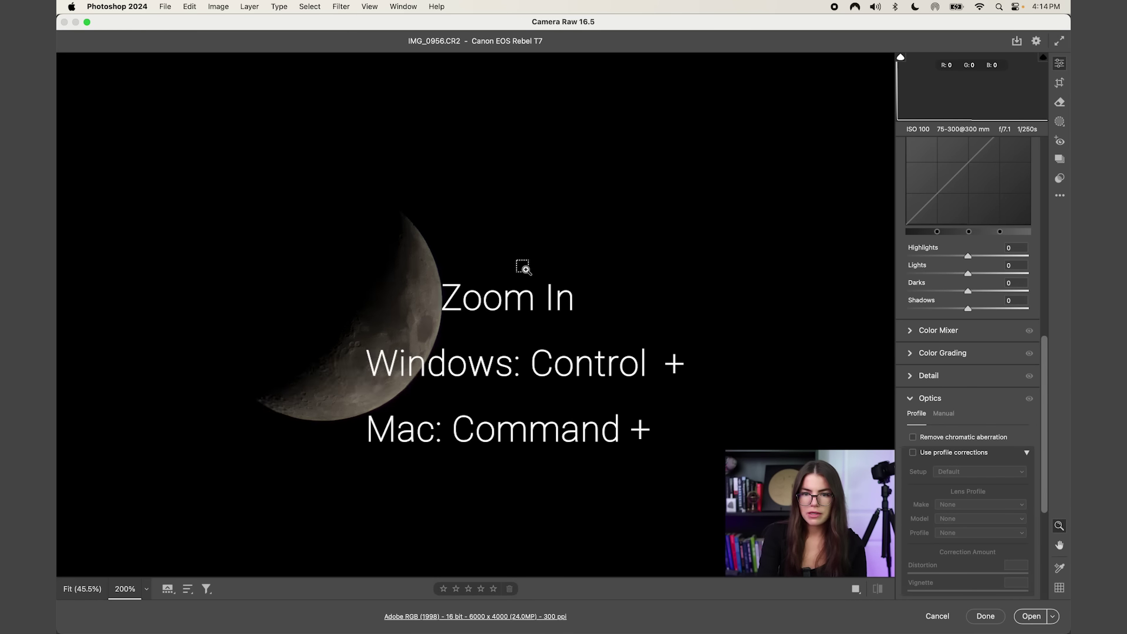
key(super+plus)
key(super+plus)
key(super+plus)
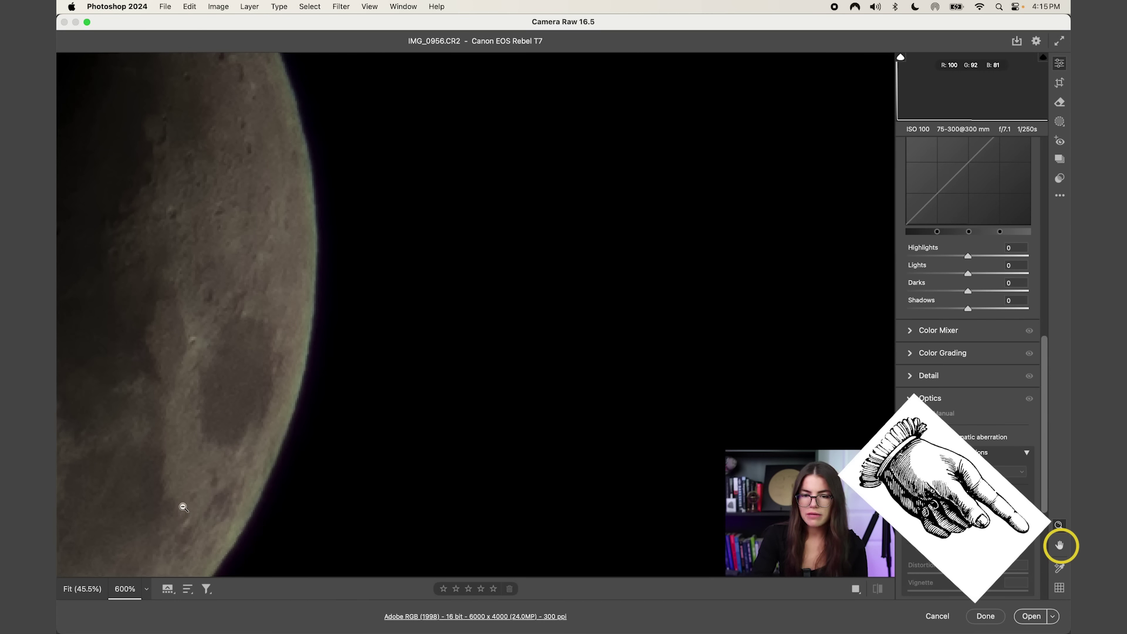
click(1060, 545)
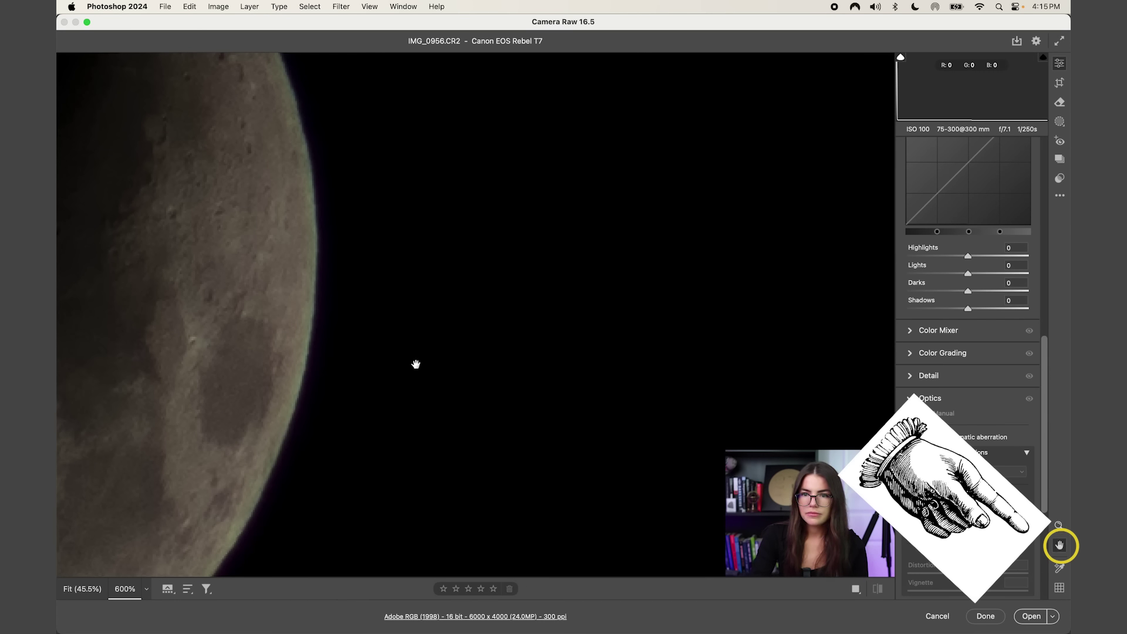
drag(415, 364, 586, 305)
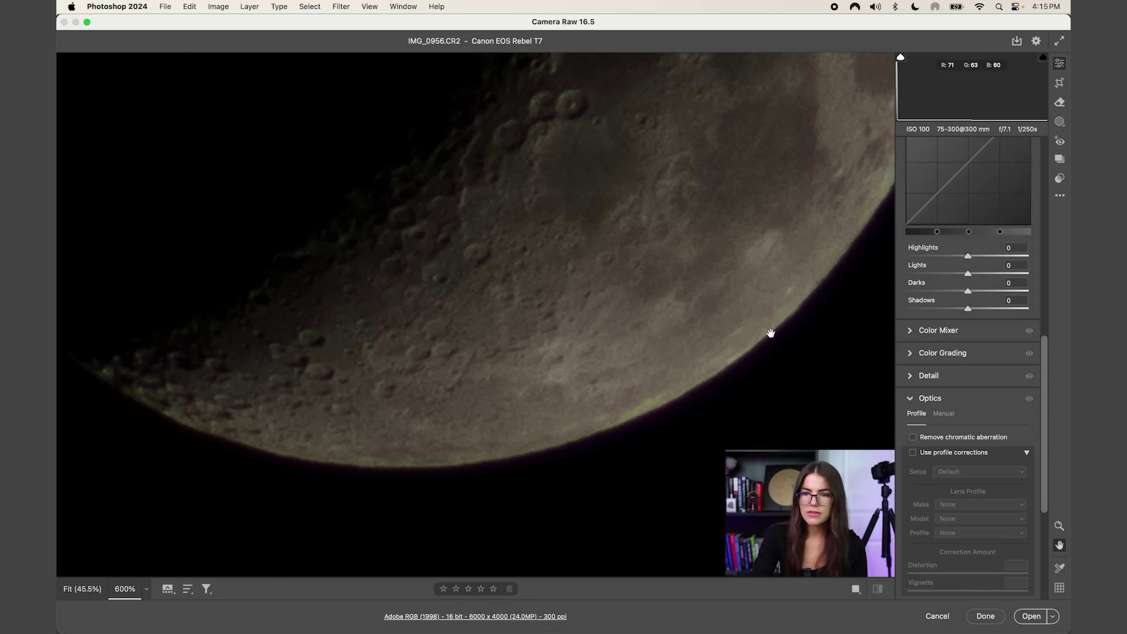
drag(795, 304, 571, 387)
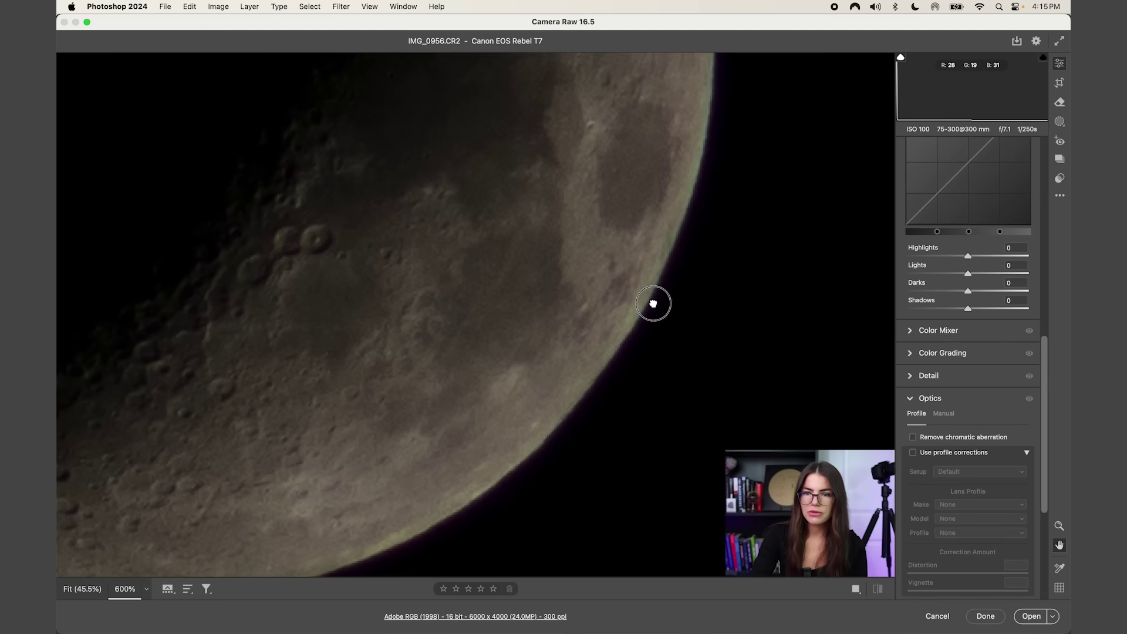
drag(653, 304, 663, 317)
mouse_move(692, 194)
mouse_down()
mouse_move(694, 245)
mouse_move(672, 266)
mouse_up()
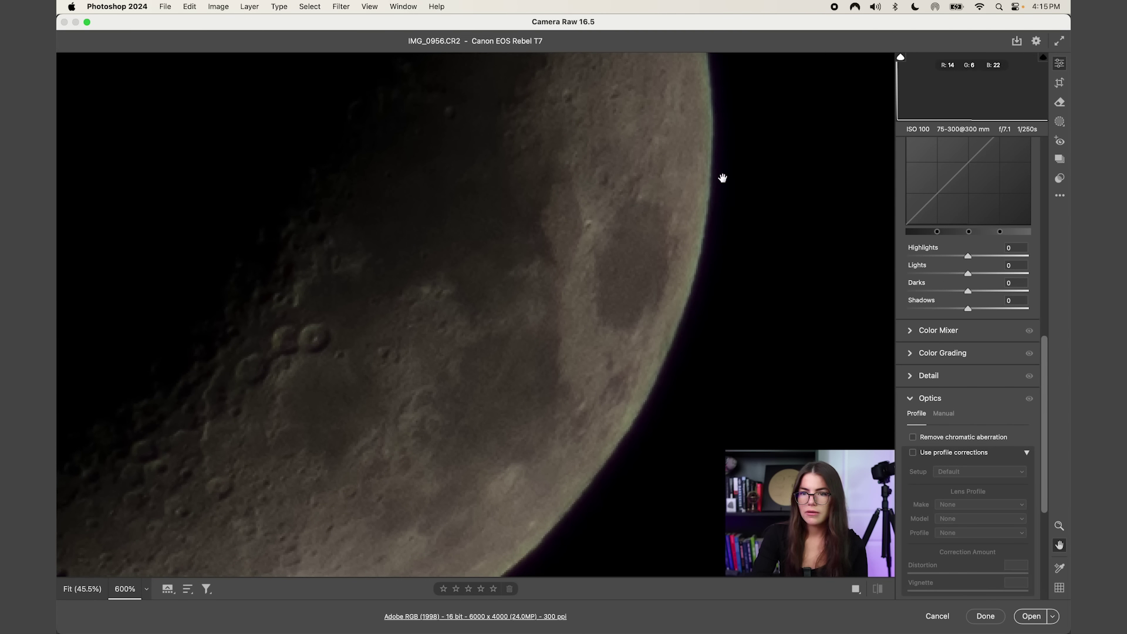
drag(722, 178, 616, 372)
key(z)
click(463, 360)
click(656, 327)
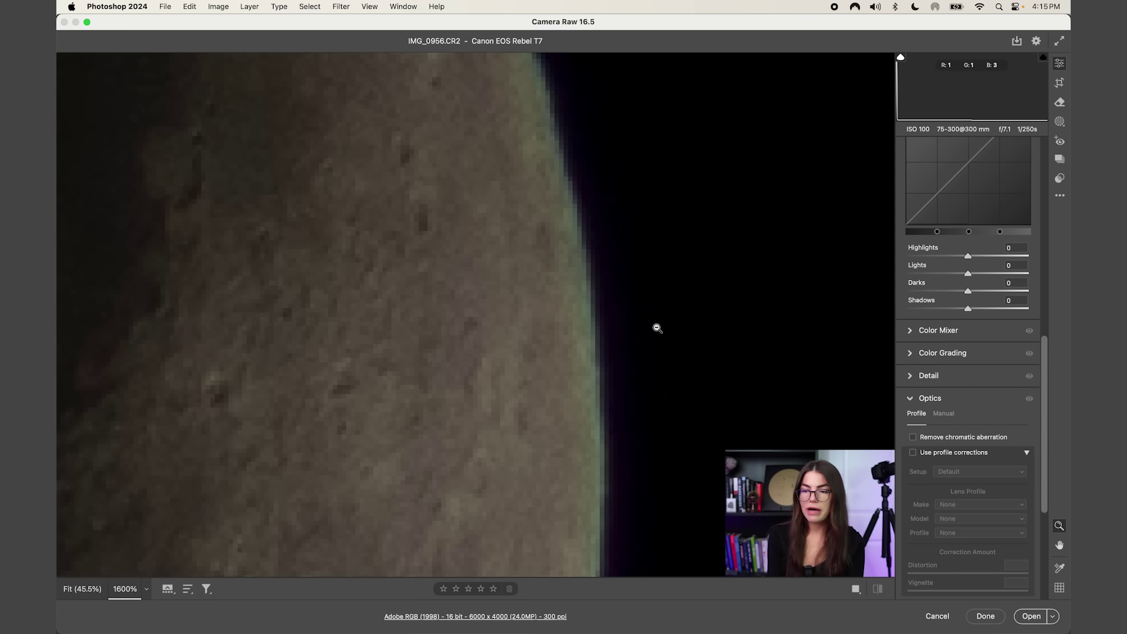
key(super+minus)
key(super+minus)
key(super+minus)
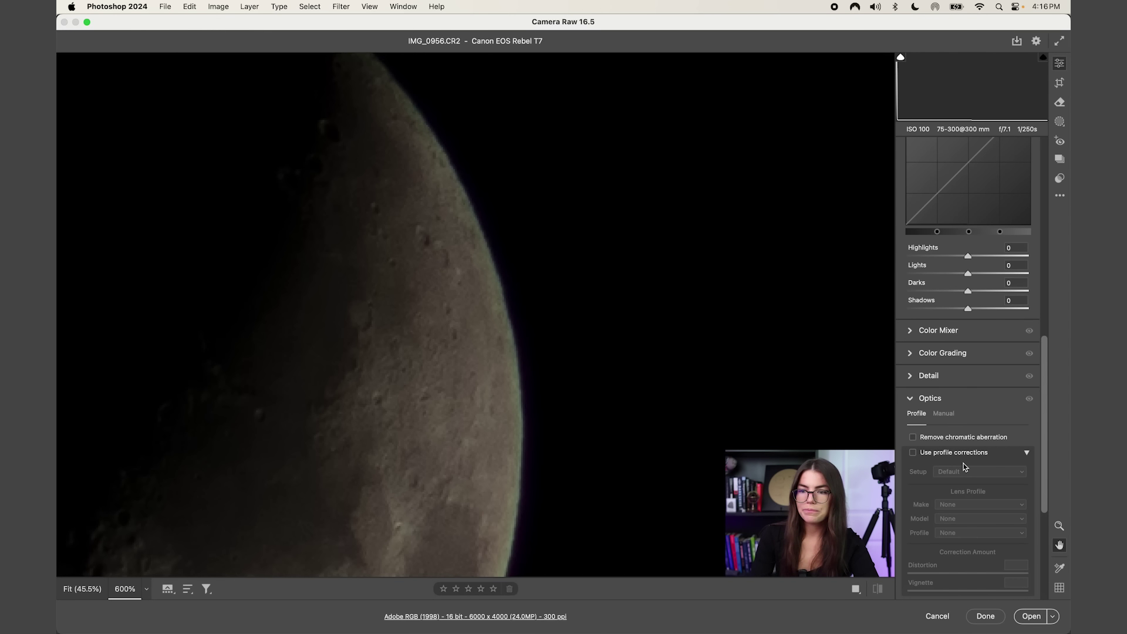
Step: Enable chromatic aberration removal and profile corrections, and choose Canon as the lens profile make
click(912, 437)
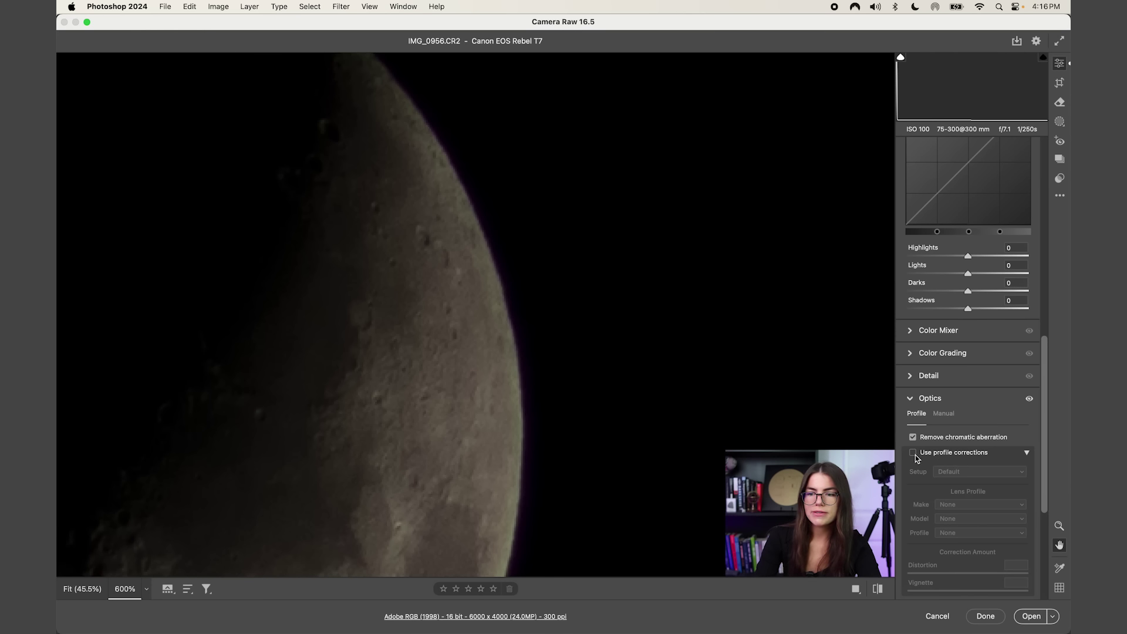
click(913, 454)
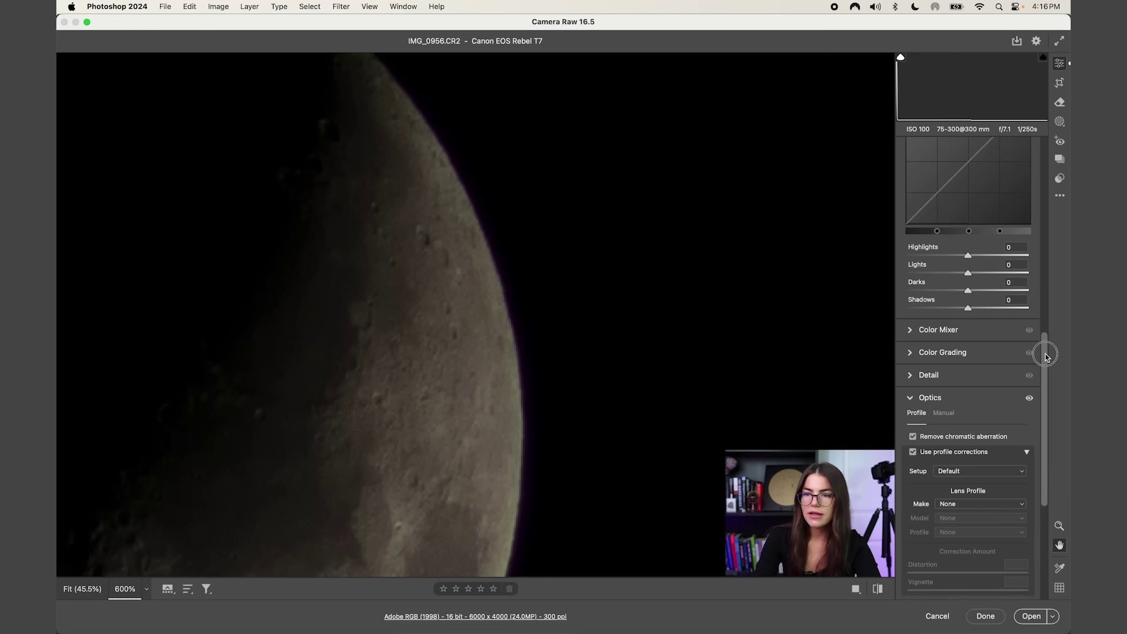
drag(1046, 356, 1049, 402)
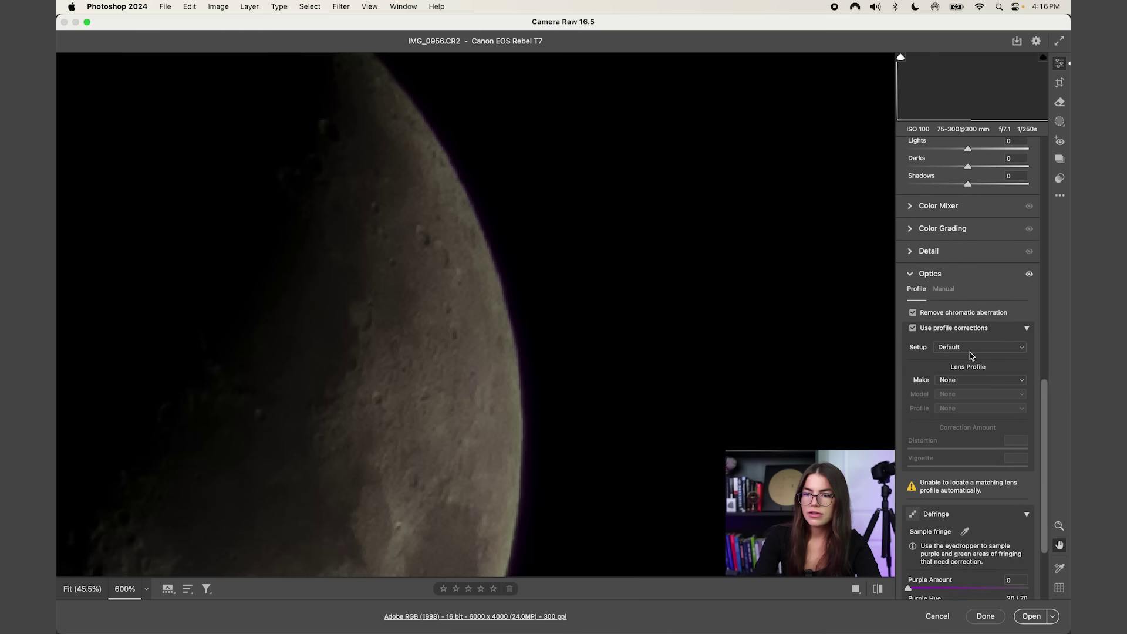
click(995, 381)
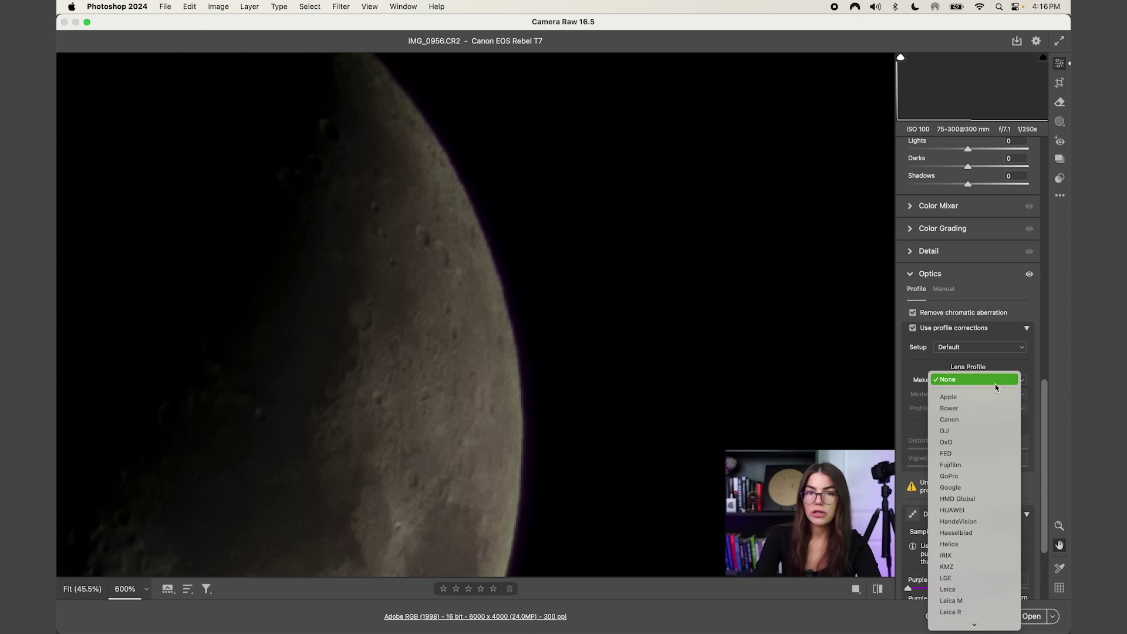
click(981, 420)
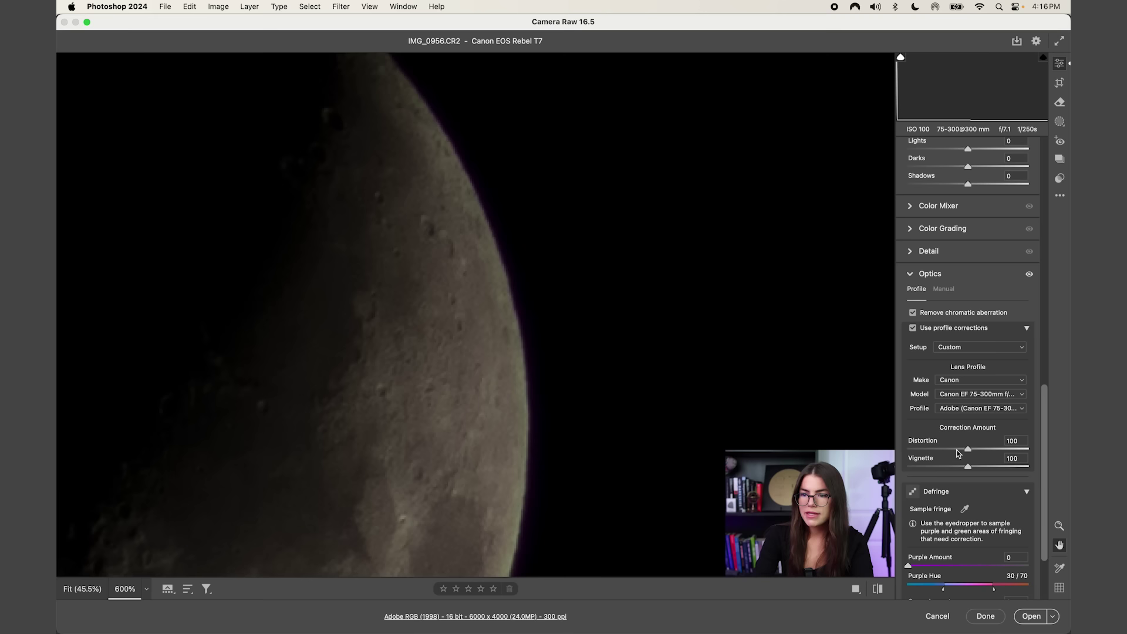
Step: Try to sample the fringe colour at the moon's outer edge with the Defringe eyedropper
drag(1041, 384, 1050, 409)
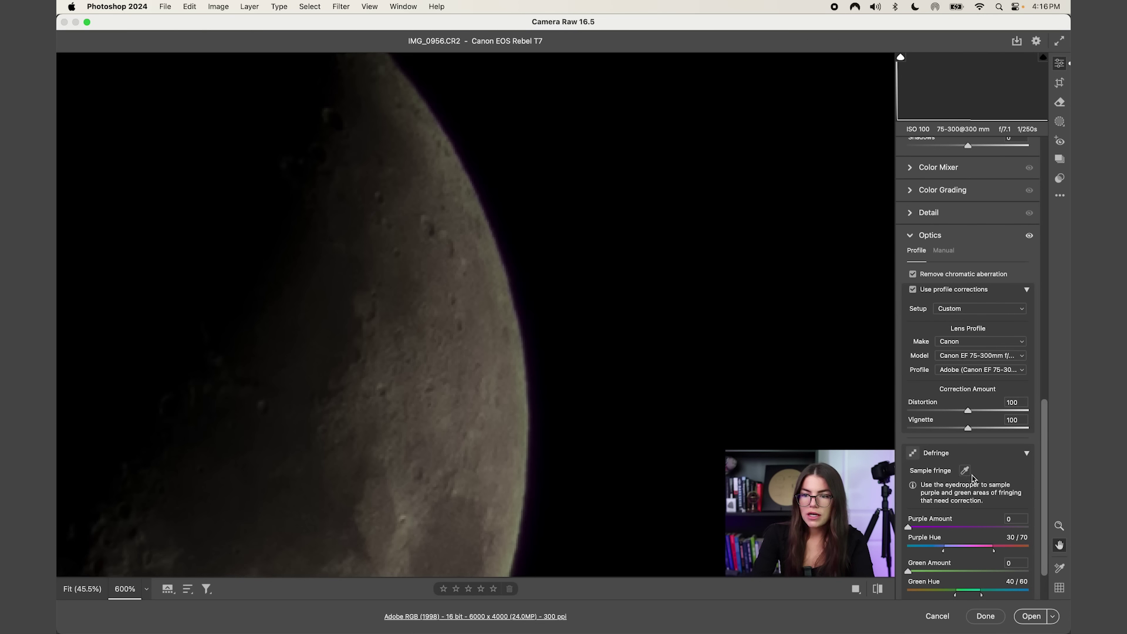
scroll(983, 488, down, 2)
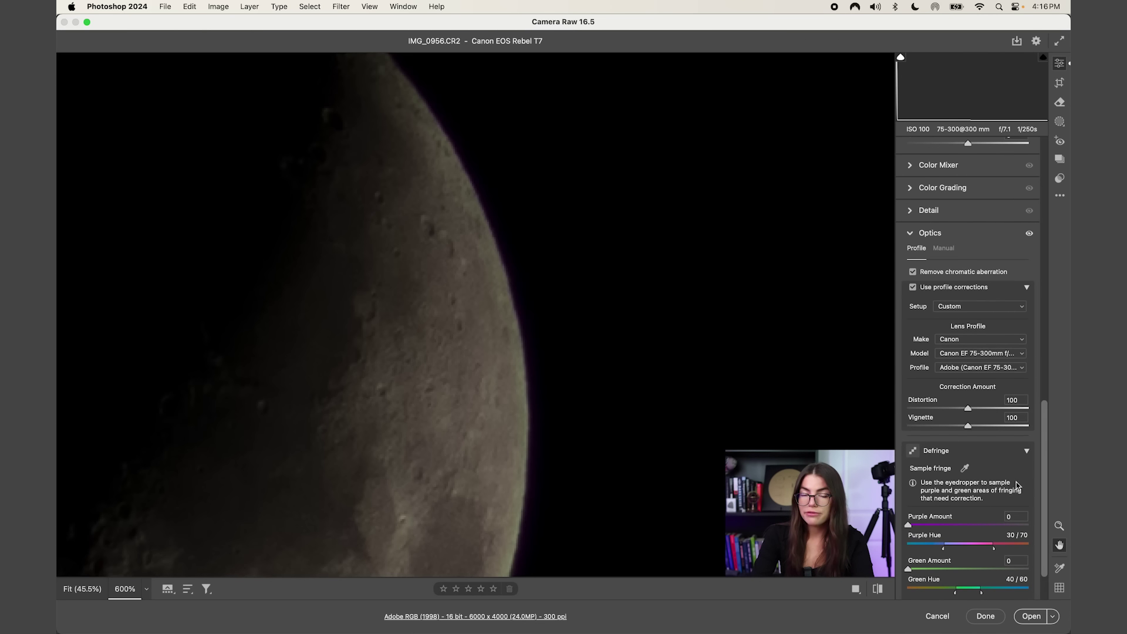
click(964, 463)
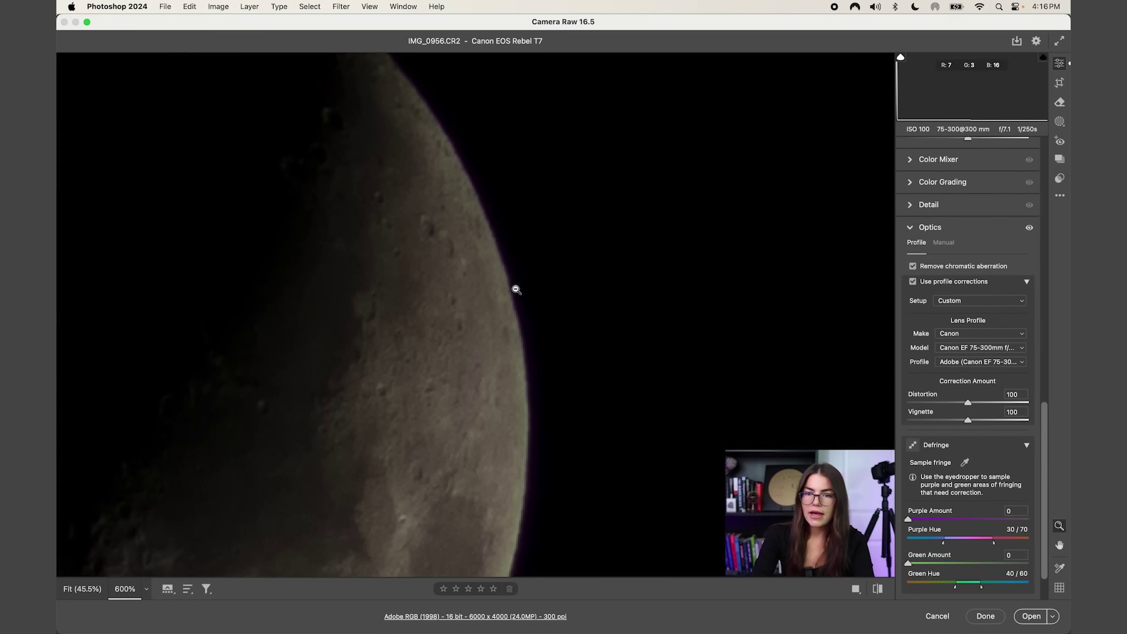
click(964, 463)
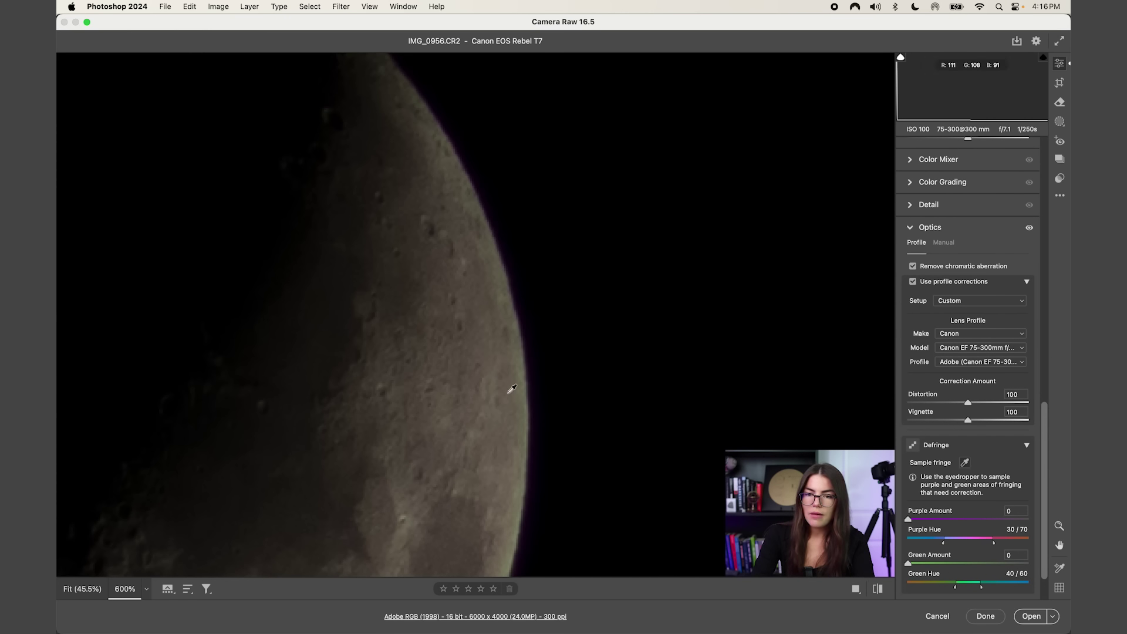
click(521, 334)
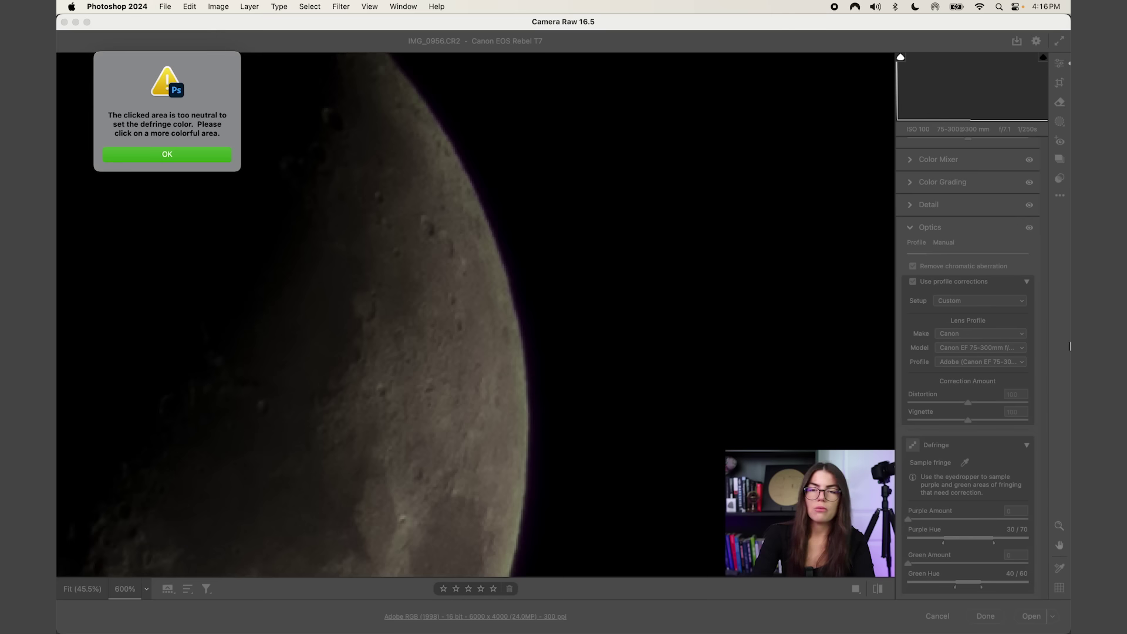
click(205, 155)
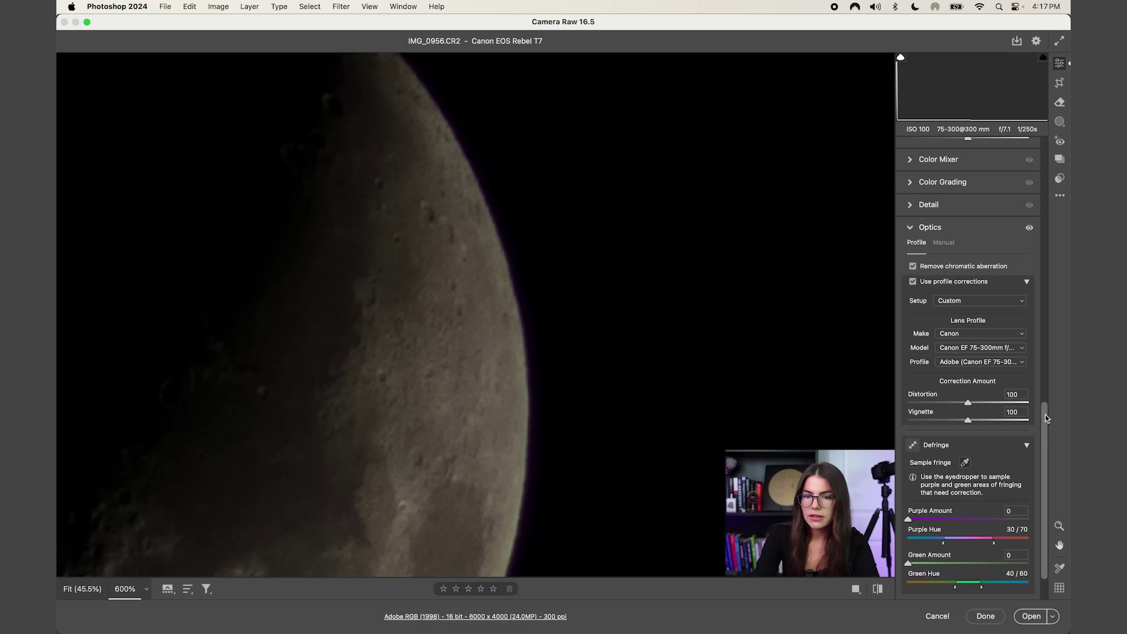
Step: Sample the green fringe along the moon's lower outer edge with the Defringe eyedropper, giving Green Amount 11 and Green Hue 13/28
drag(1046, 417, 1048, 389)
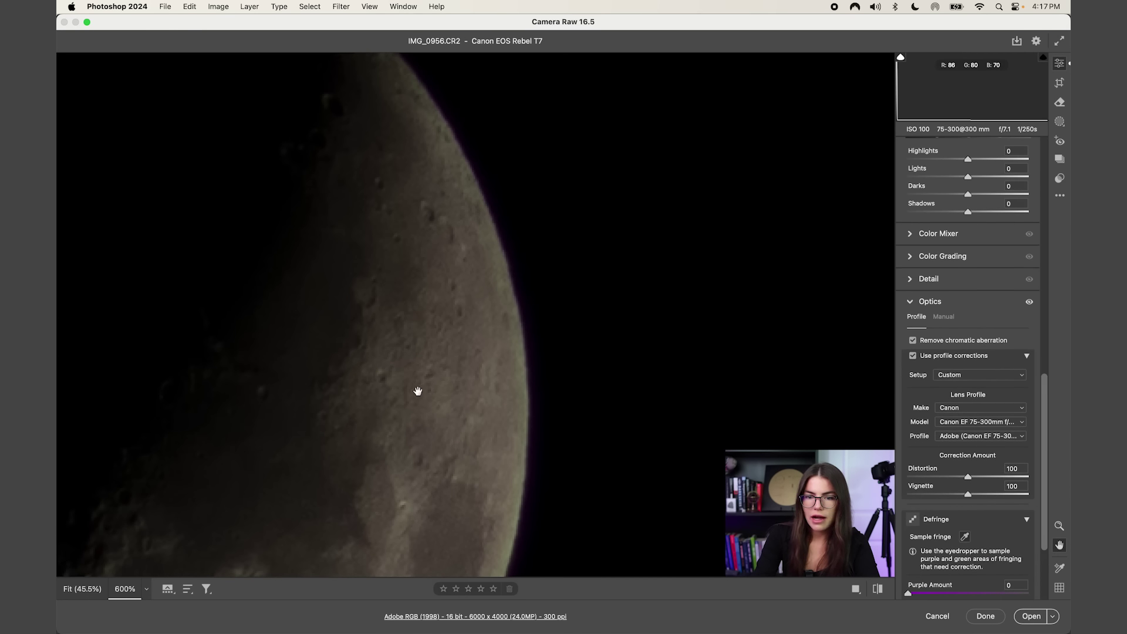
drag(417, 390, 472, 388)
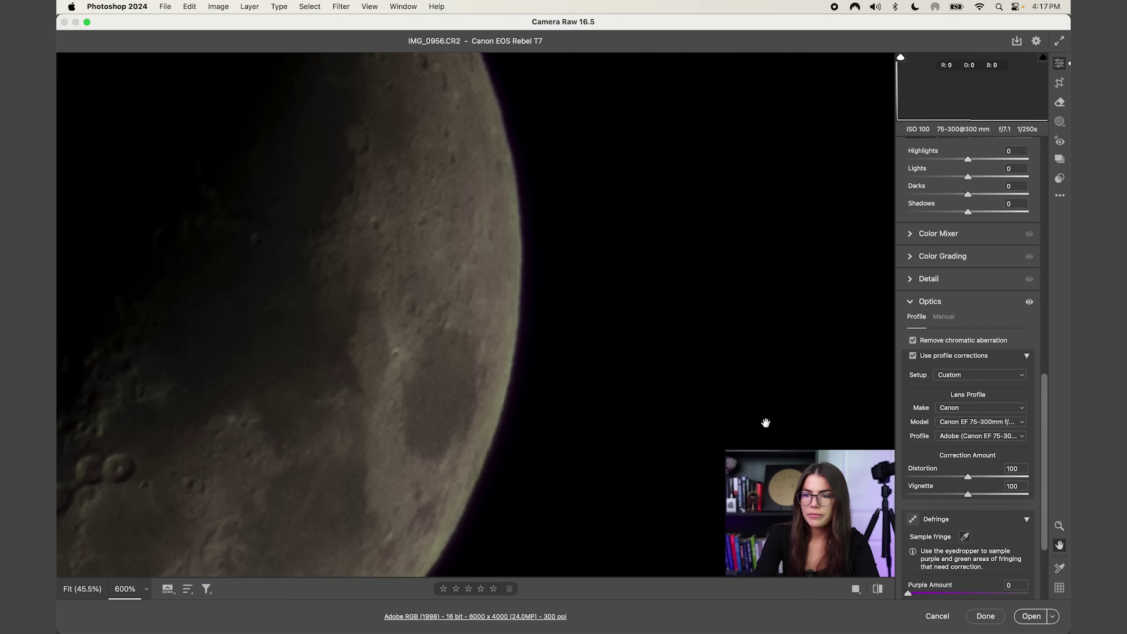
click(964, 537)
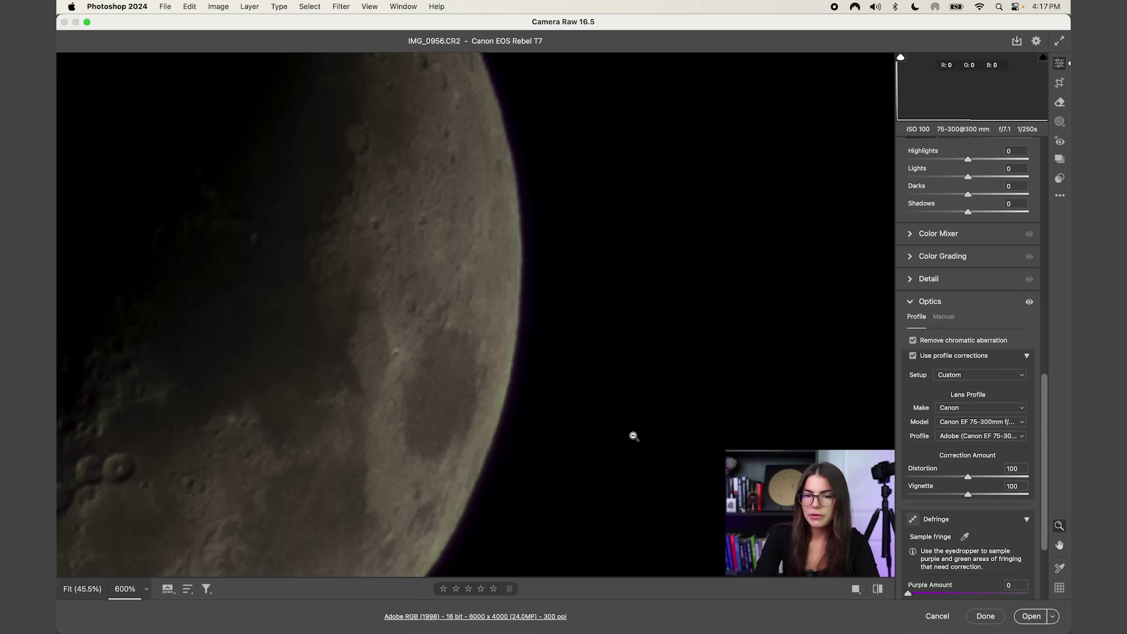
click(966, 538)
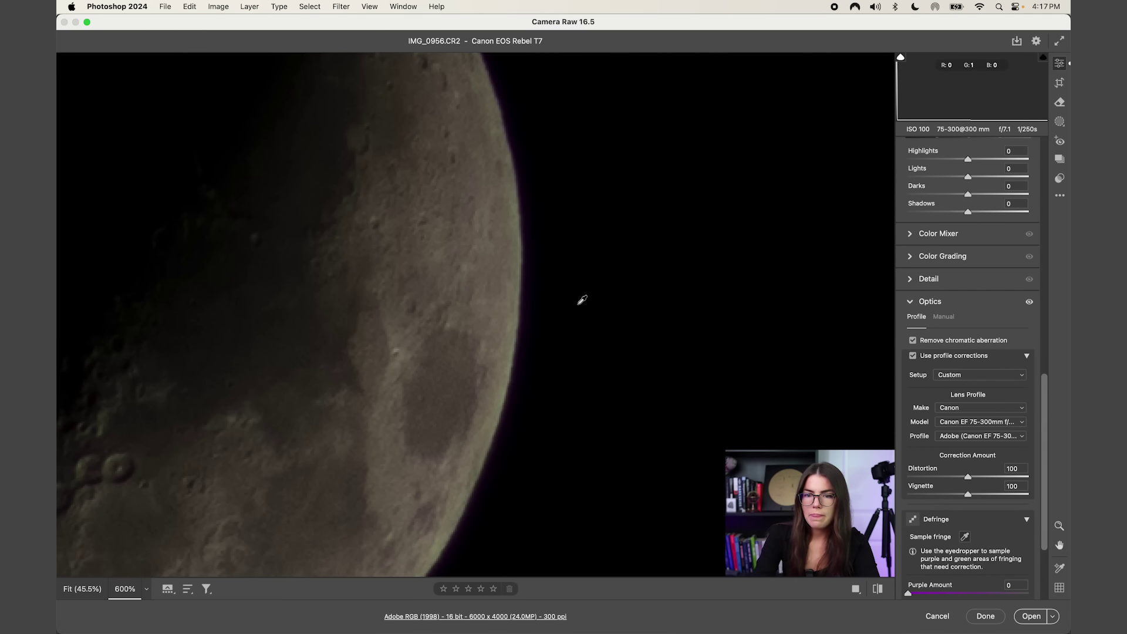
scroll(453, 433, down, 3)
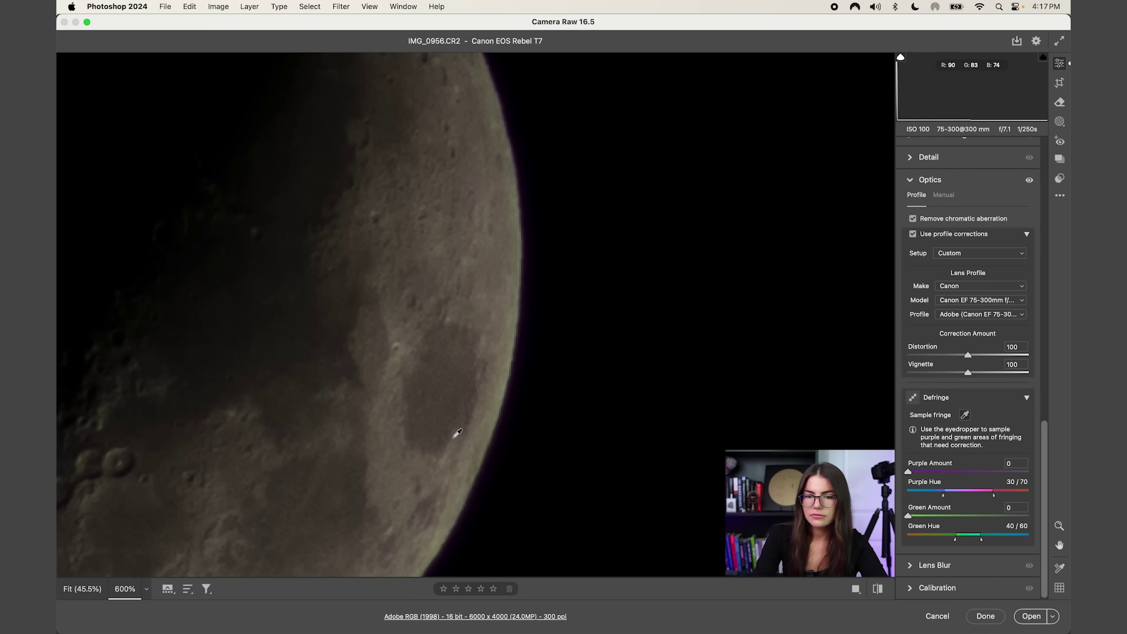
click(450, 509)
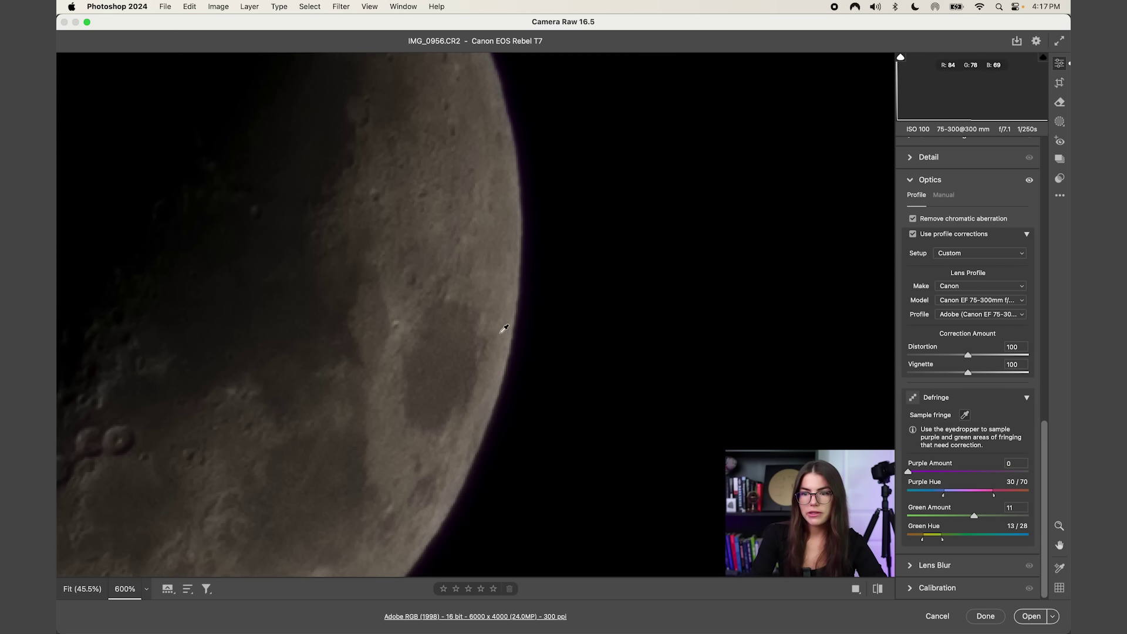
Step: Set the Defringe Purple Amount to 6 and check the whole crescent's edge
drag(909, 473, 941, 473)
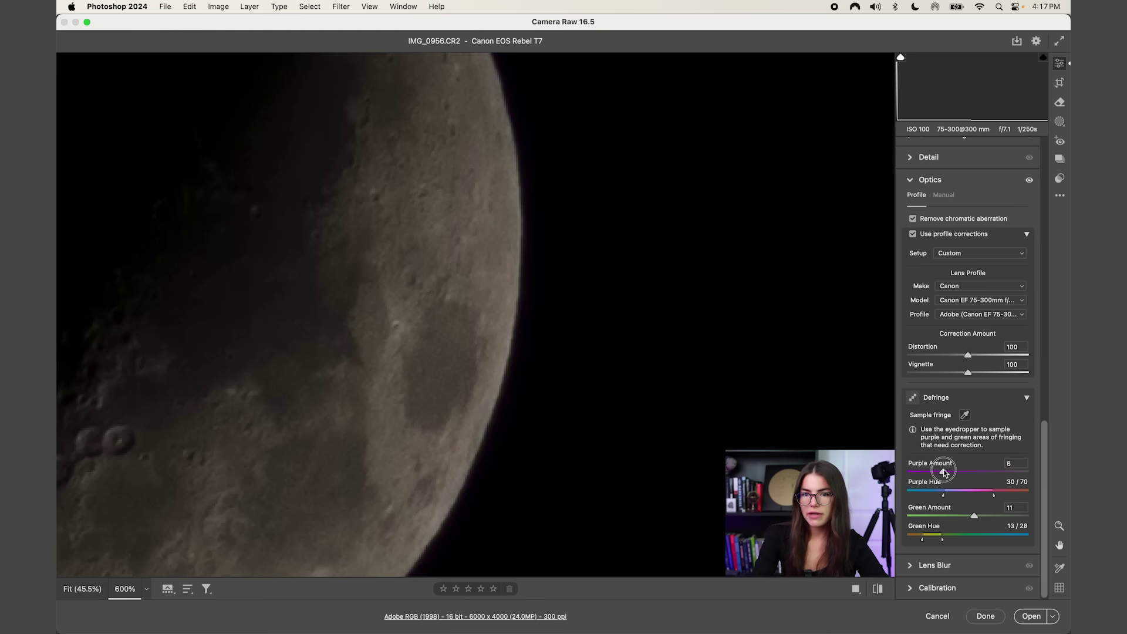
key(super+minus)
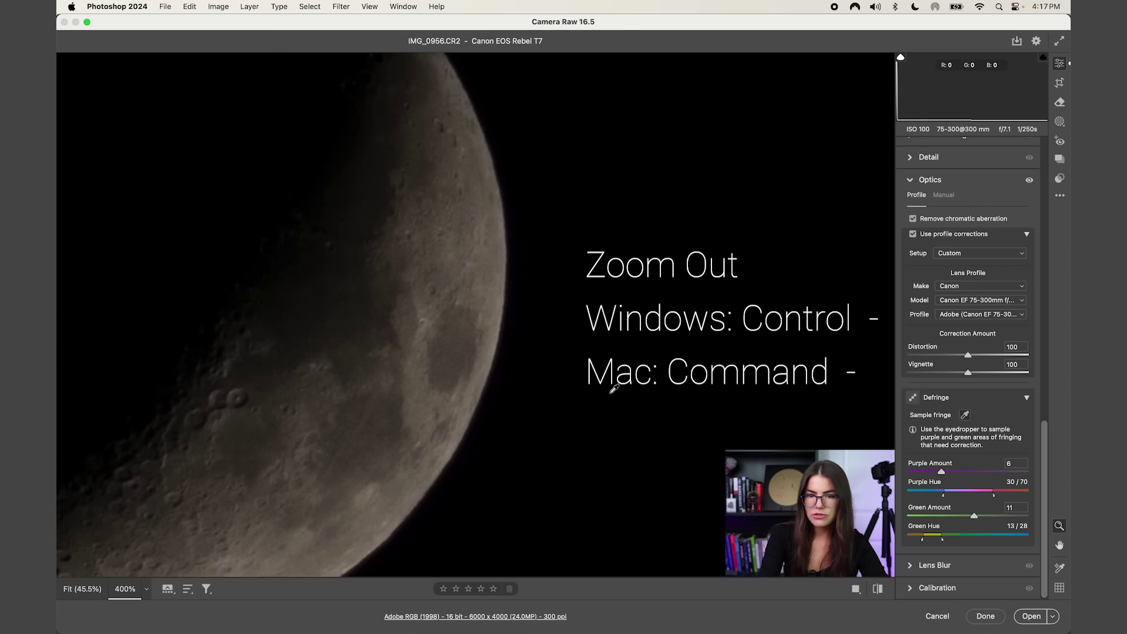
key(super+minus)
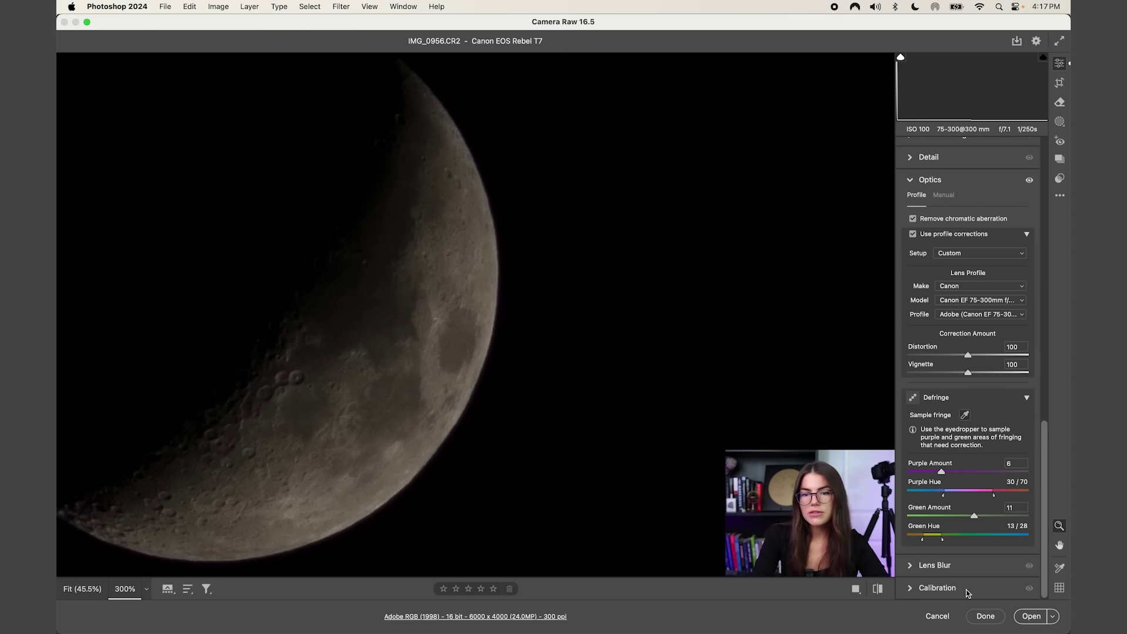
Step: Open the defringed crescent moon photo as a copy in Photoshop, and close IMG_0956.CR2 without saving
click(1053, 618)
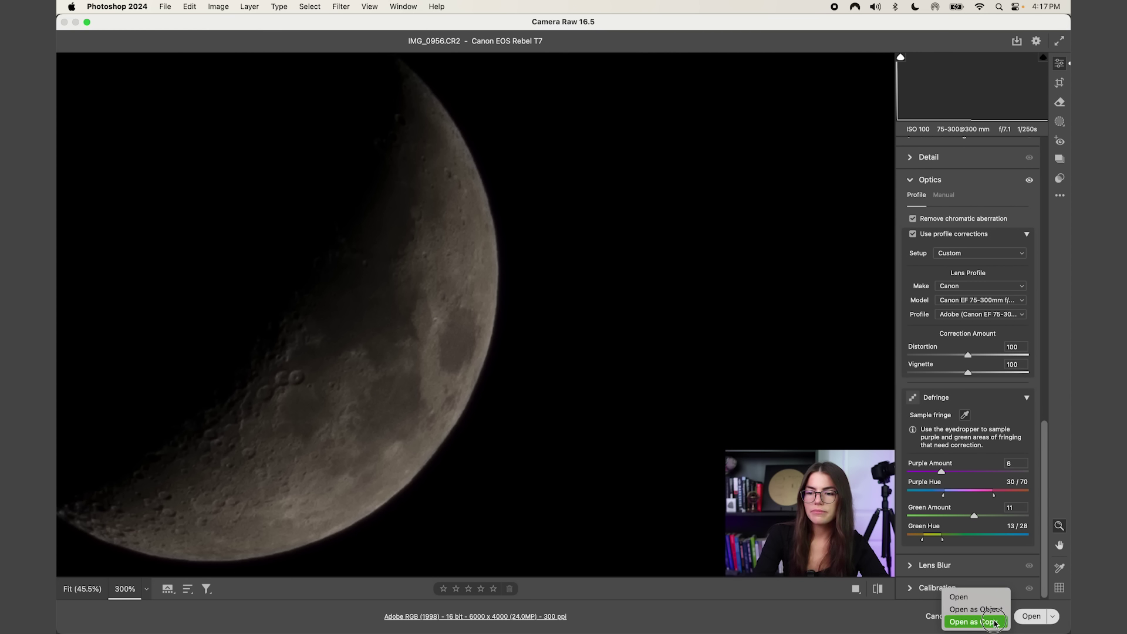
click(974, 621)
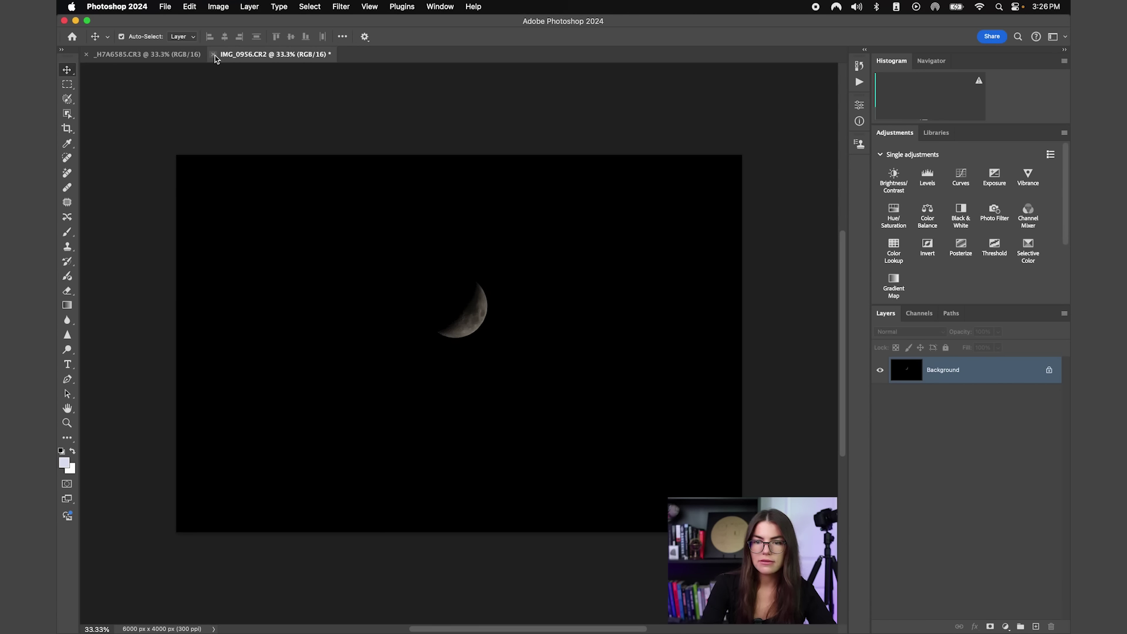
click(214, 54)
click(586, 252)
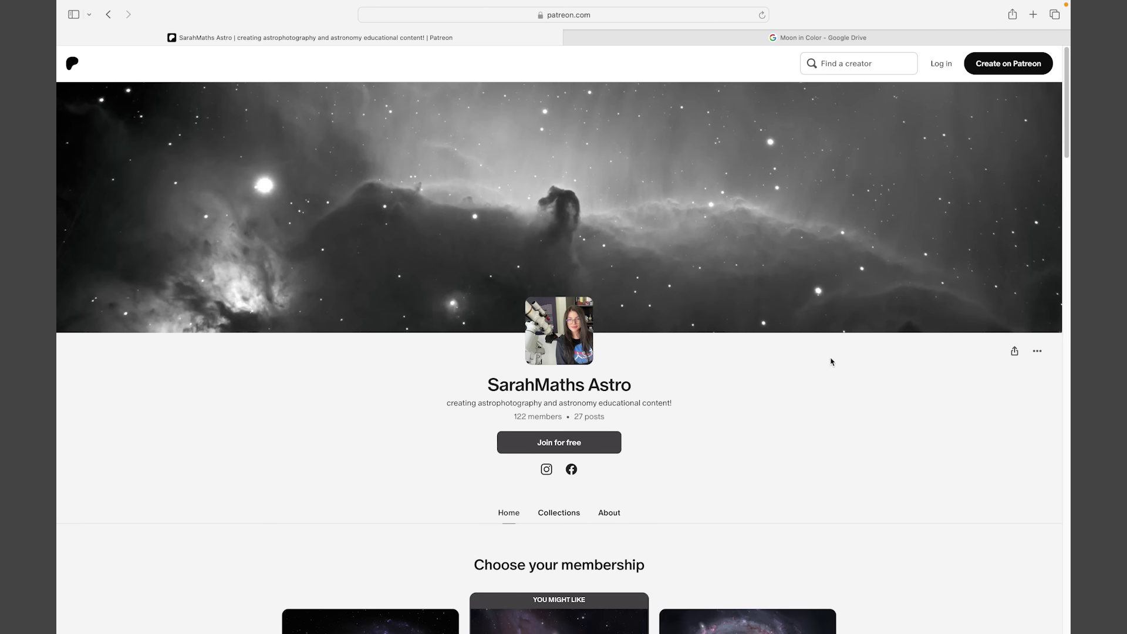
Step: Switch to Safari, find the mineral moon image files post on the Patreon page, and view the Mineral Moon in Photoshop Google Drive page
scroll(916, 504, down, 4)
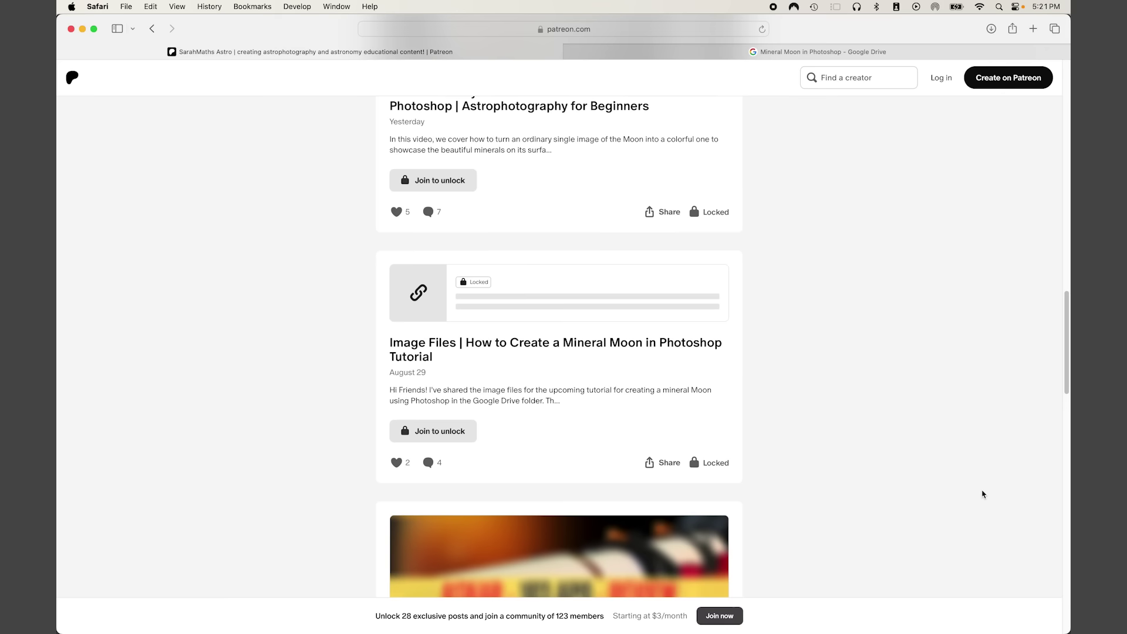
scroll(978, 493, down, 2)
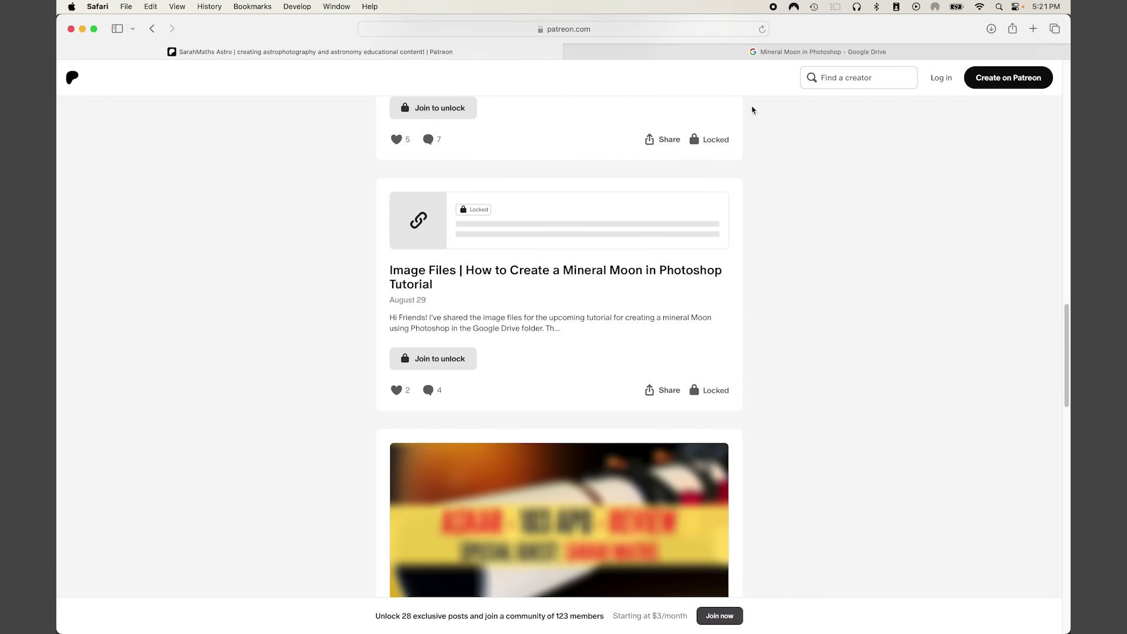
click(772, 54)
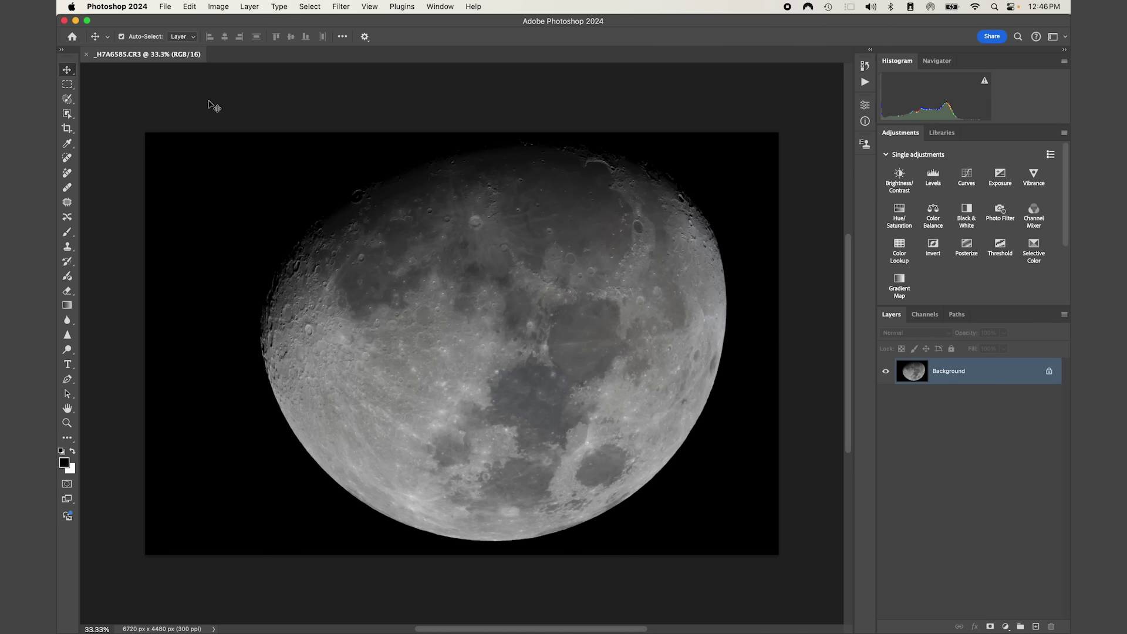
Step: Switch to Photoshop and open the raw file _H7A6585 copy.CR3 from the Moon folder
click(167, 7)
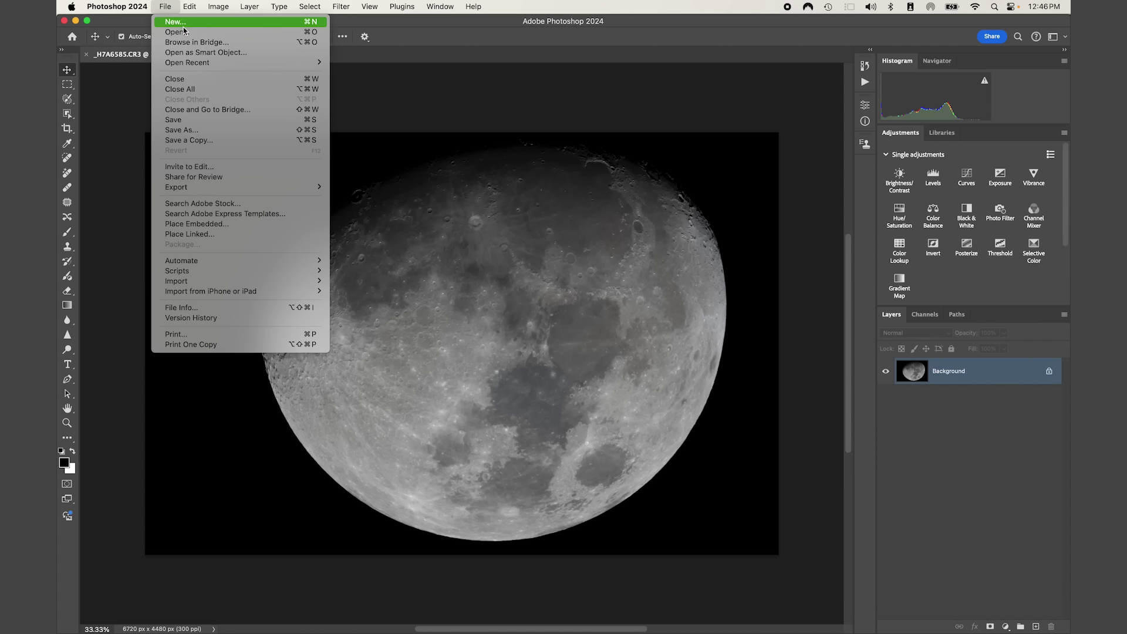
click(184, 34)
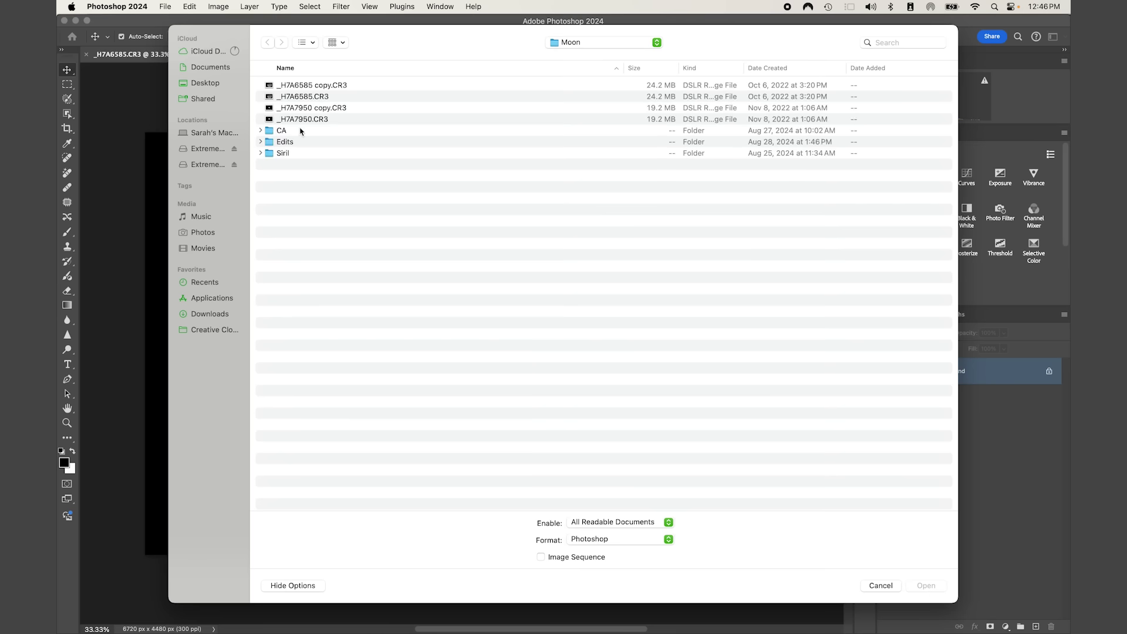
click(321, 86)
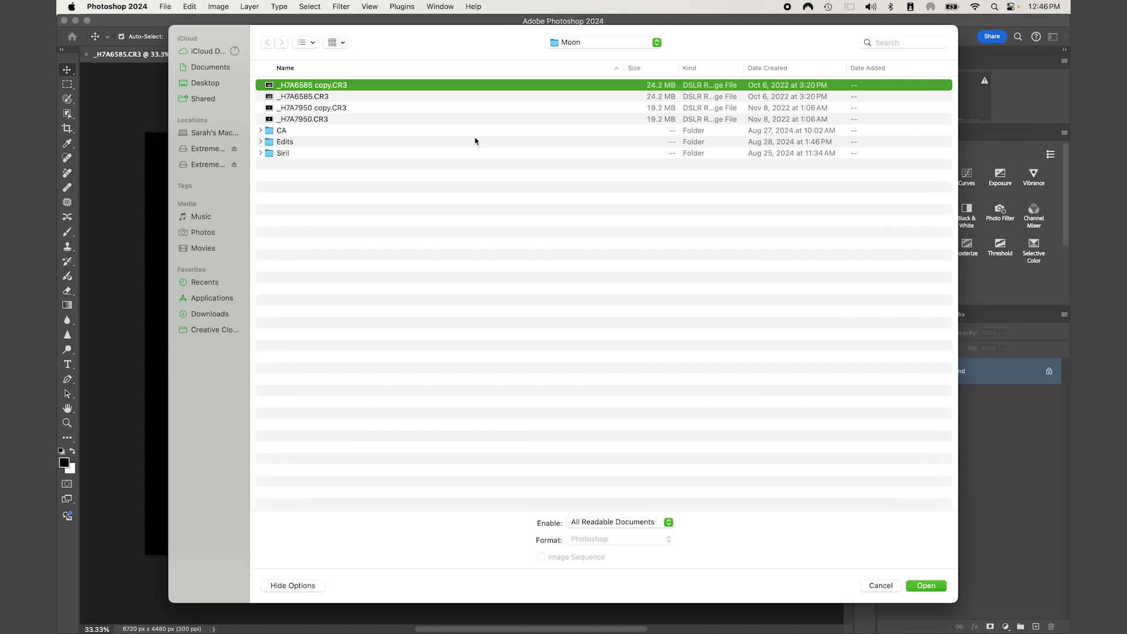
click(926, 585)
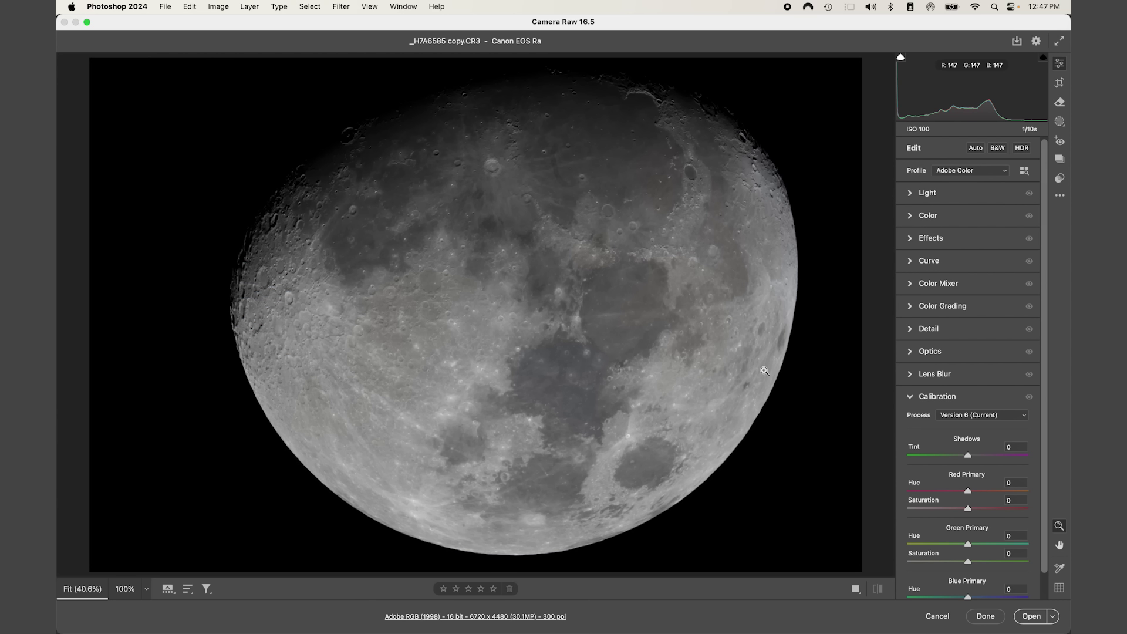
Step: Try the Auto adjustment on the moon photo, review its Light values, and turn it off again
click(975, 148)
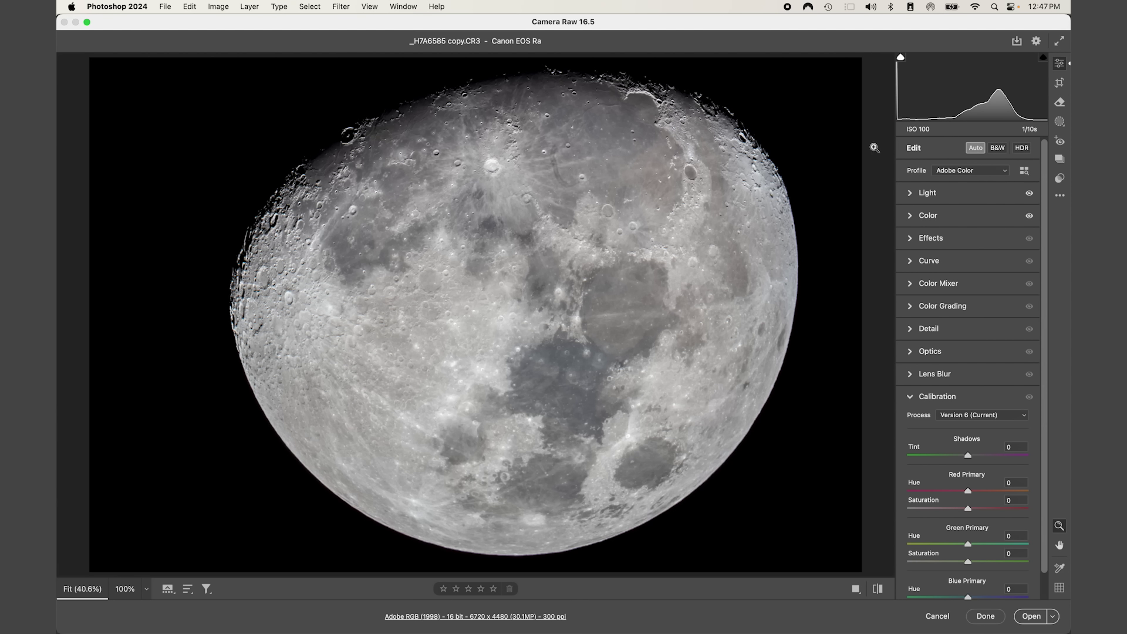
click(910, 194)
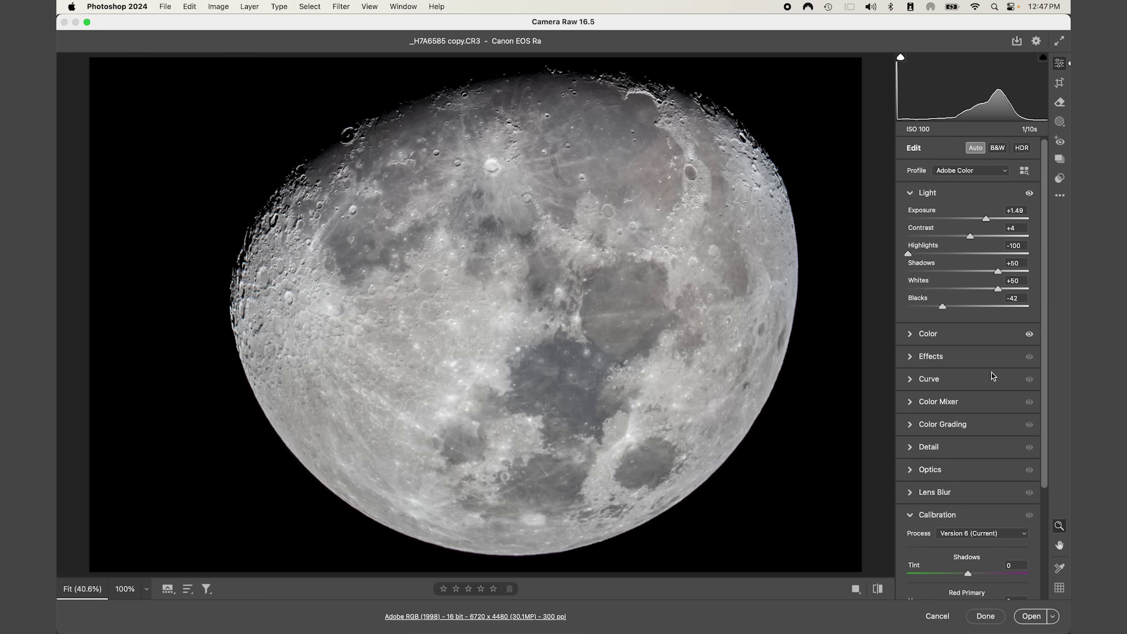
click(917, 195)
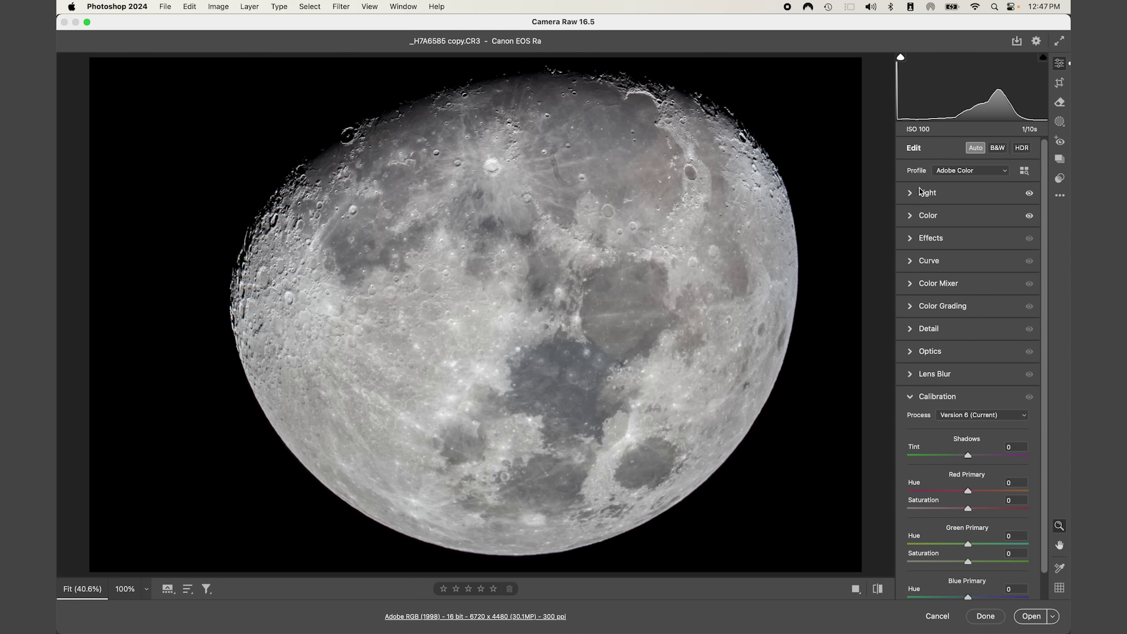
click(974, 149)
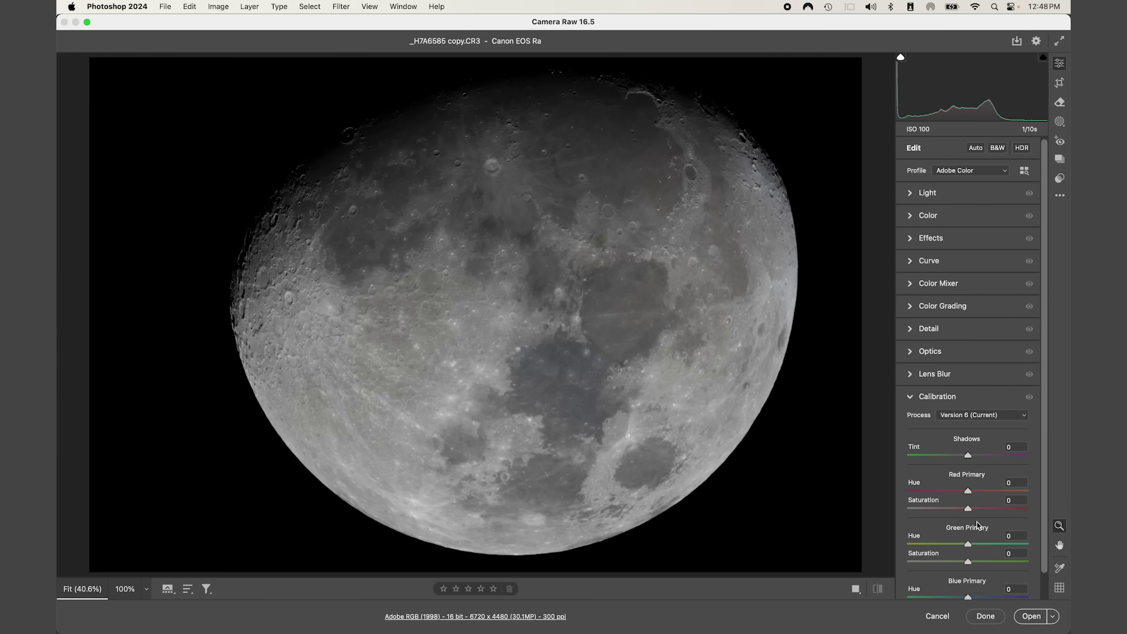
Step: Set the Calibration saturation of the Red, Green and Blue Primary to +100 each
scroll(1010, 505, down, 2)
scroll(1016, 514, down, 1)
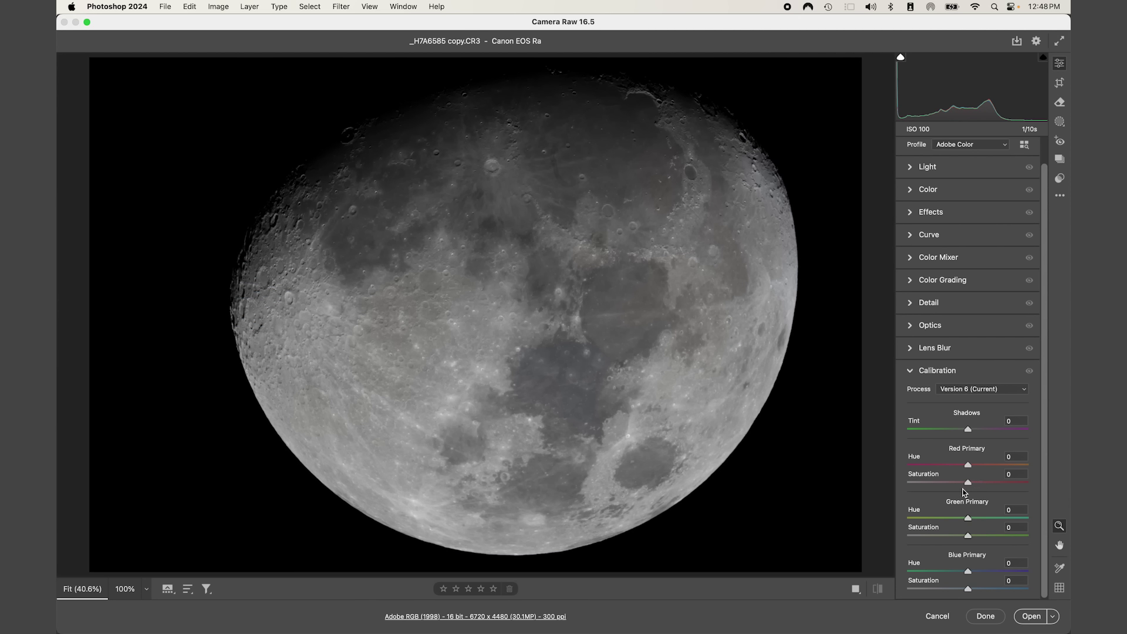
drag(967, 482, 1051, 480)
drag(967, 535, 1039, 534)
drag(967, 589, 1033, 591)
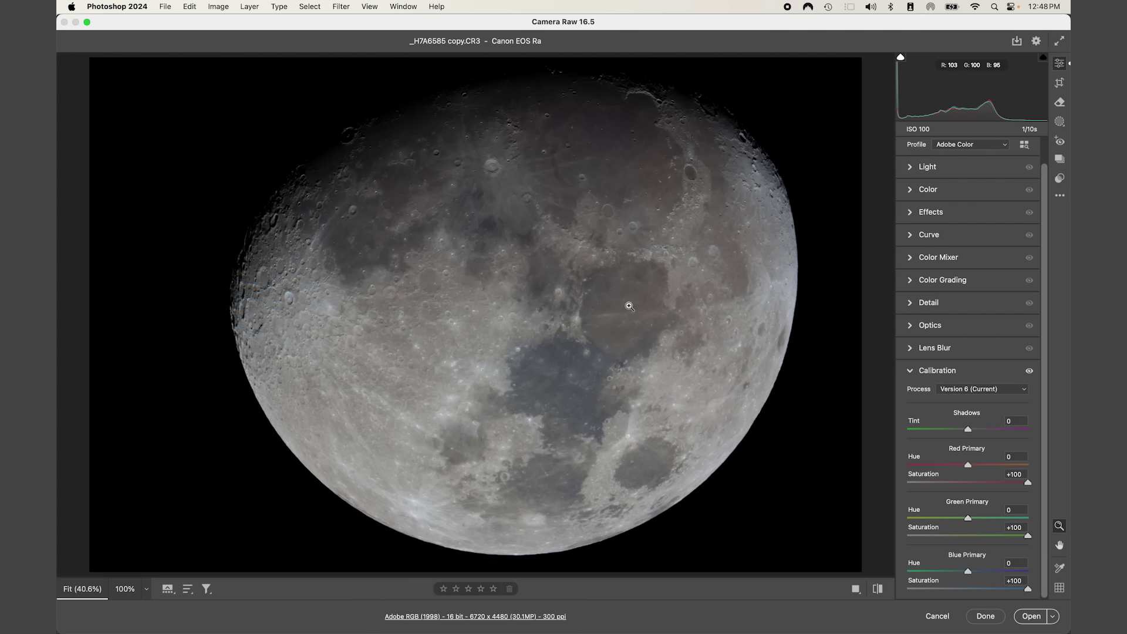
Step: Open the calibrated moon photo in Photoshop and close the original _H7A6585.CR3 document without saving
click(1053, 616)
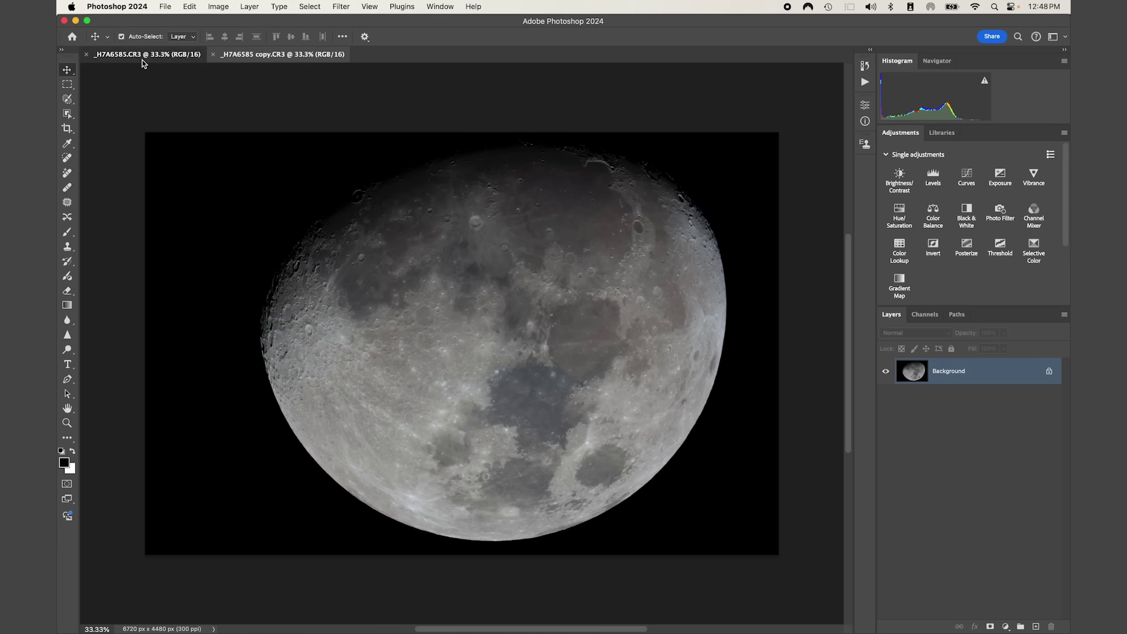
click(144, 56)
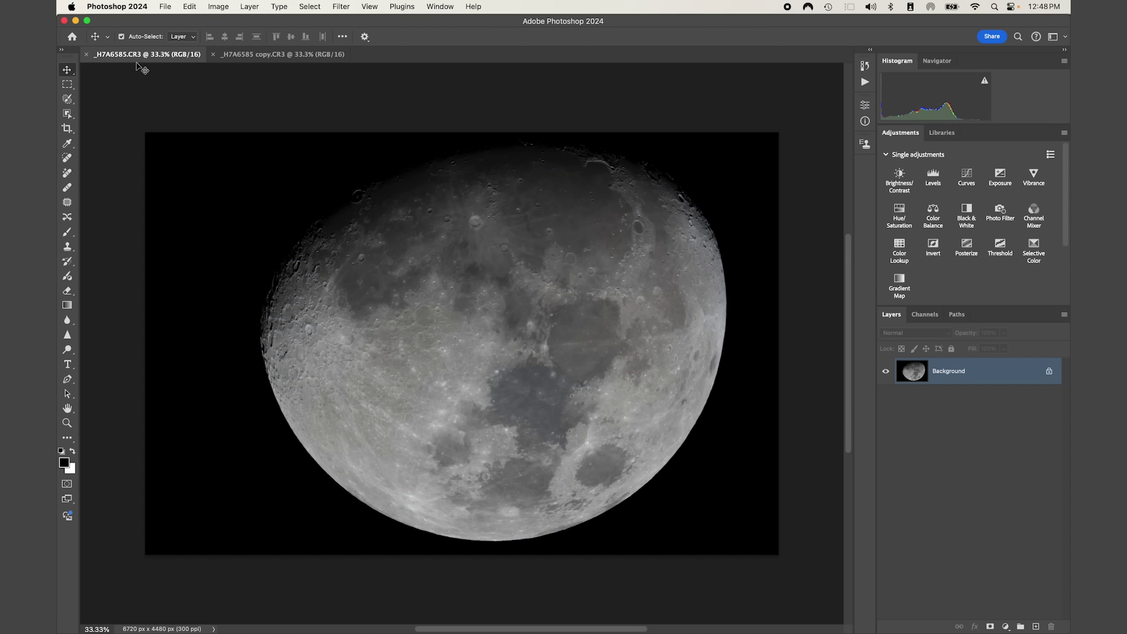
click(87, 54)
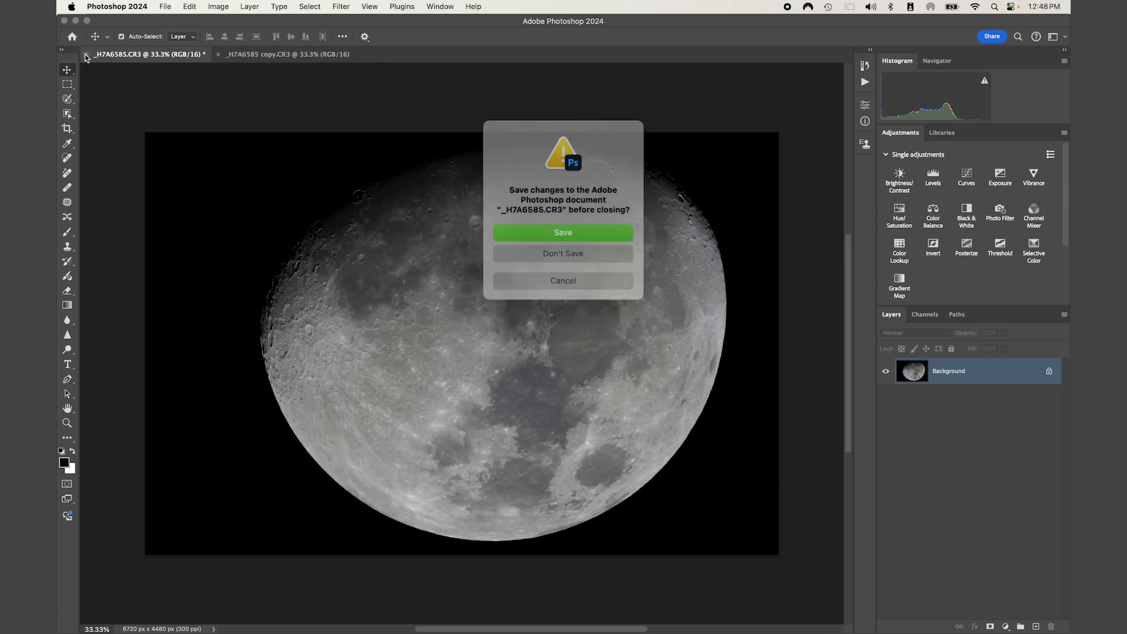
click(585, 254)
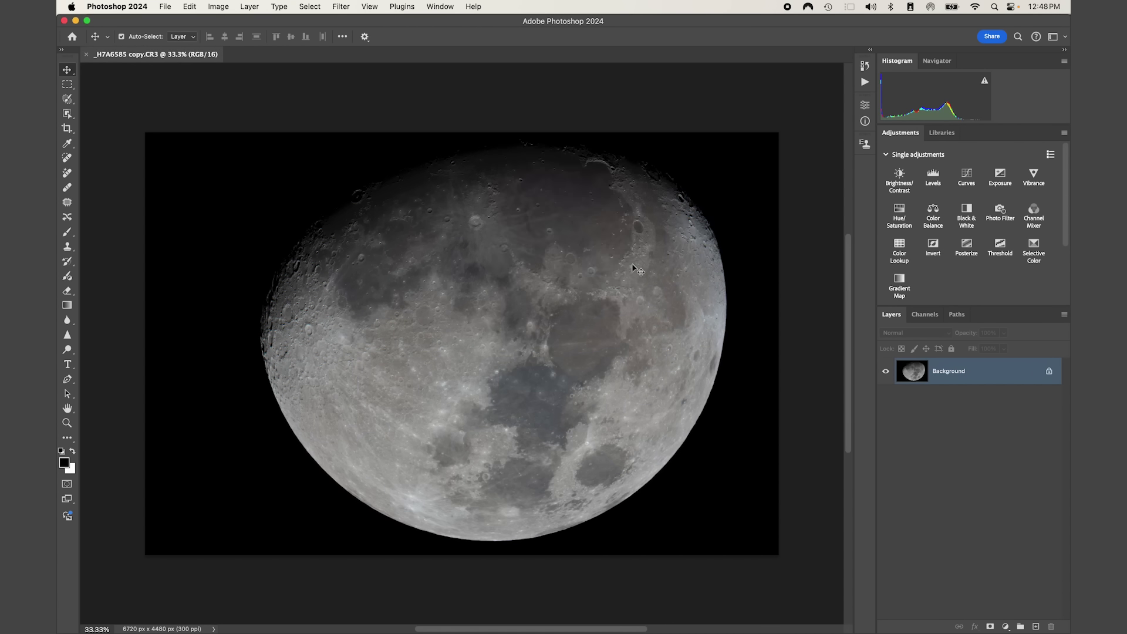
Step: Rotate the whole image 90° counter clockwise and inspect the moon's surface up close
click(224, 8)
mouse_move(262, 112)
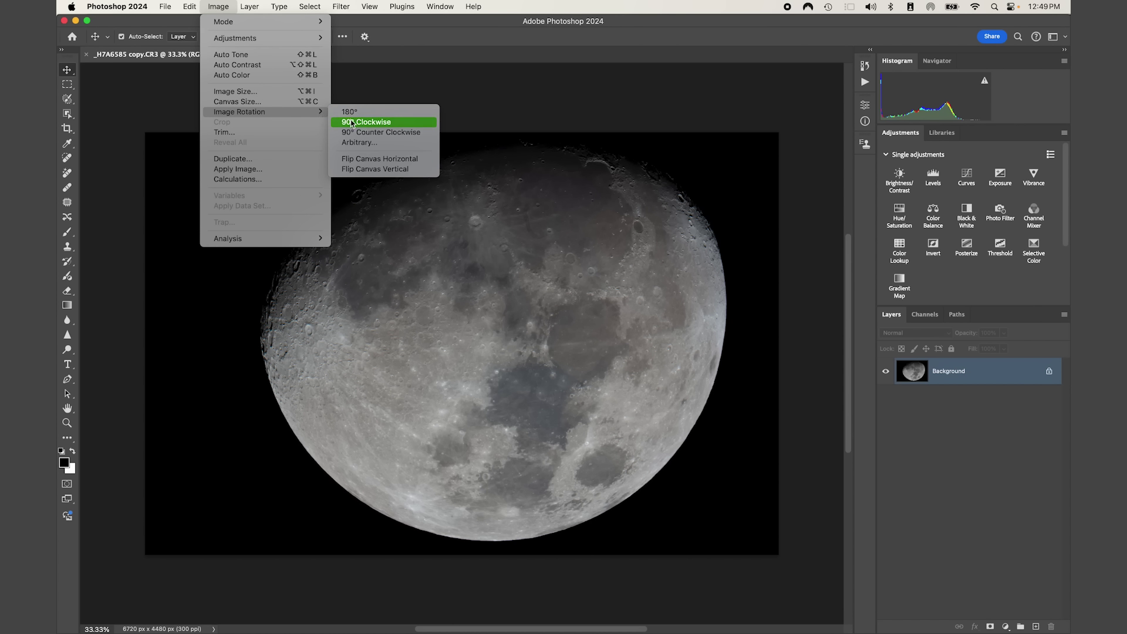
click(407, 132)
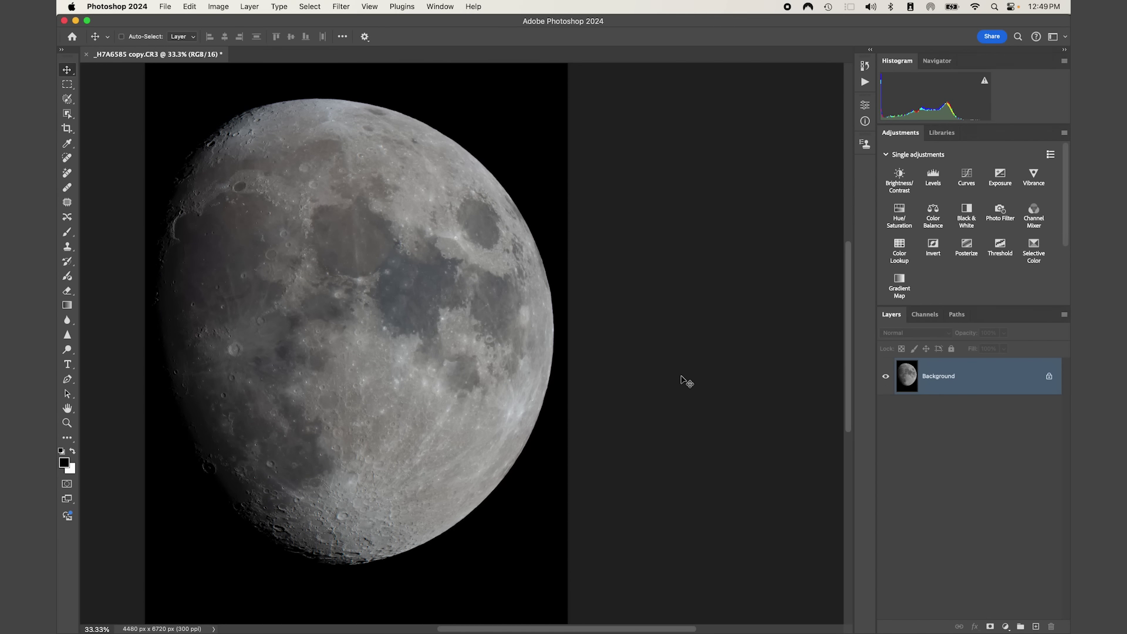
key(super+plus)
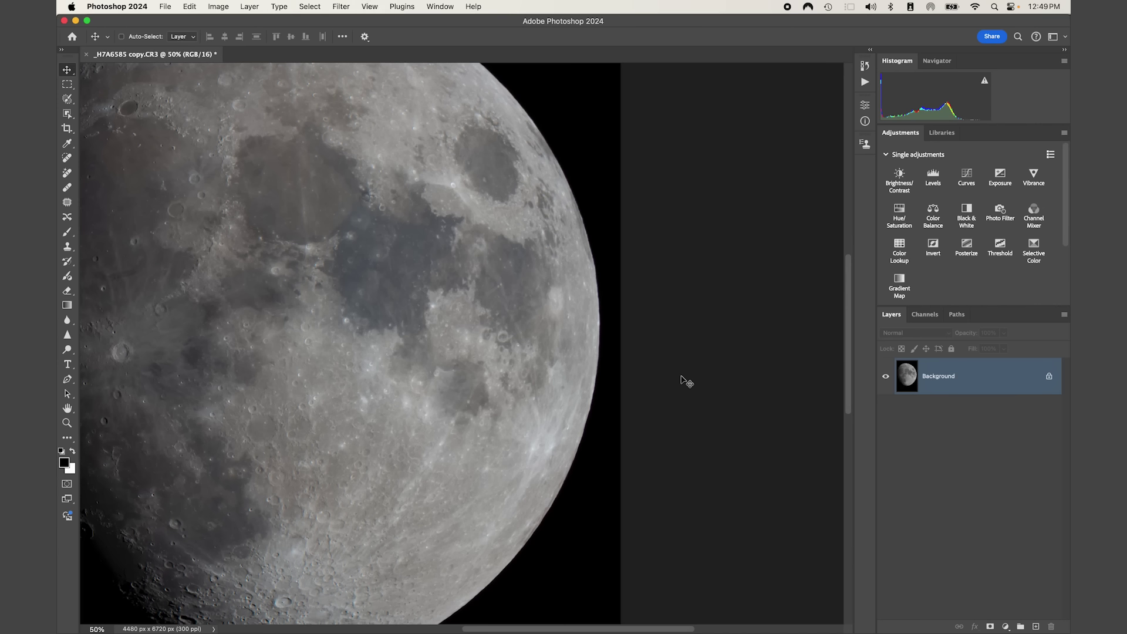
key(super+minus)
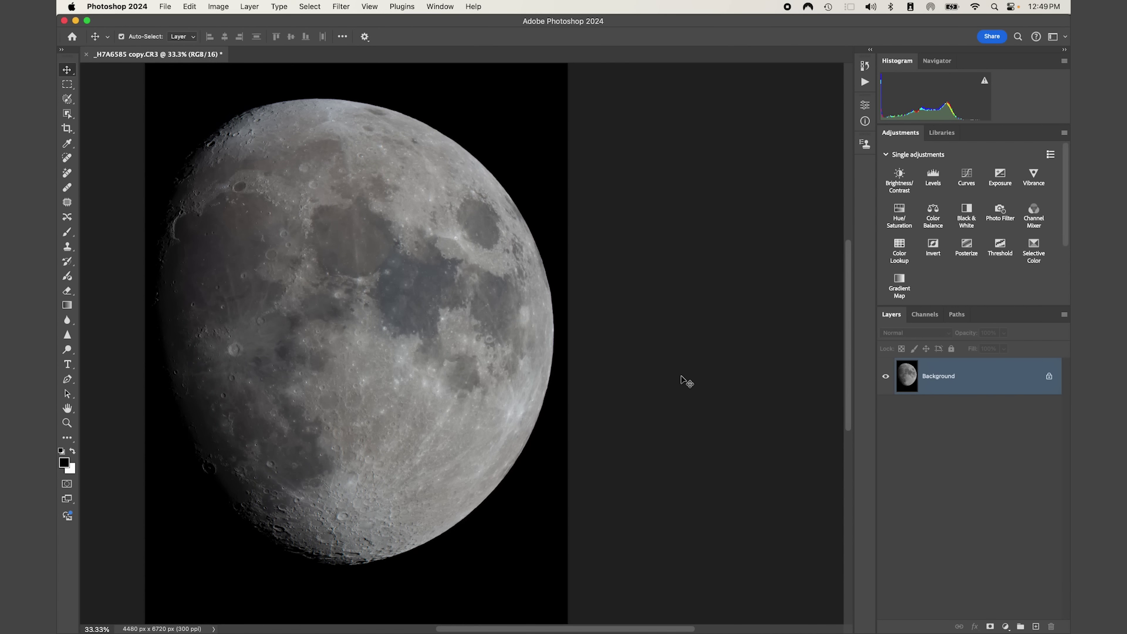
key(super+plus)
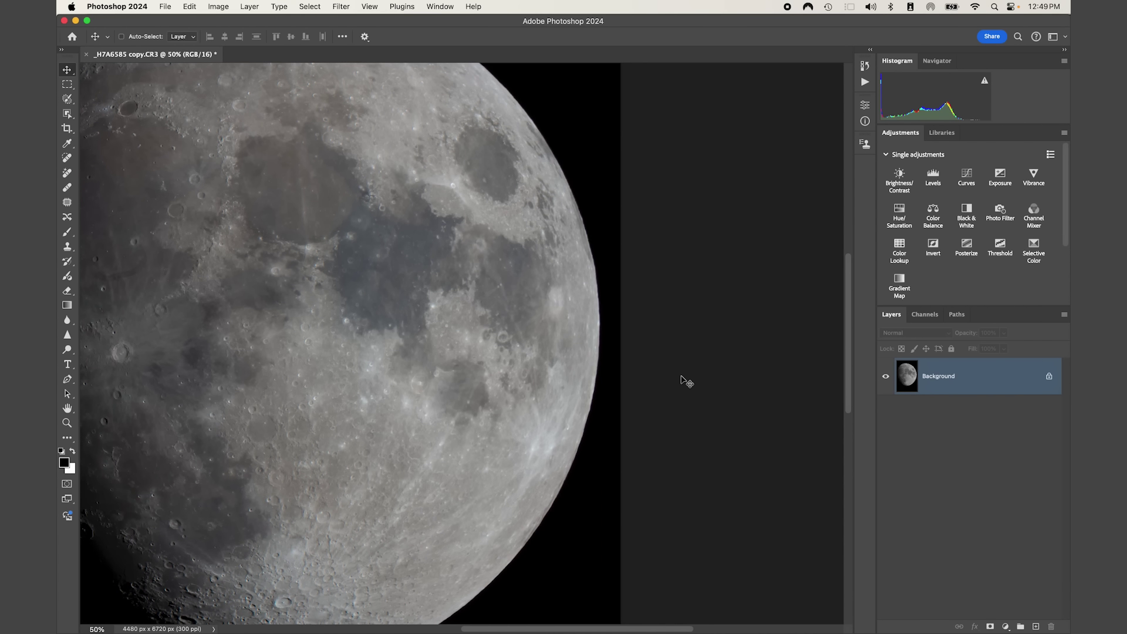
key(super+minus)
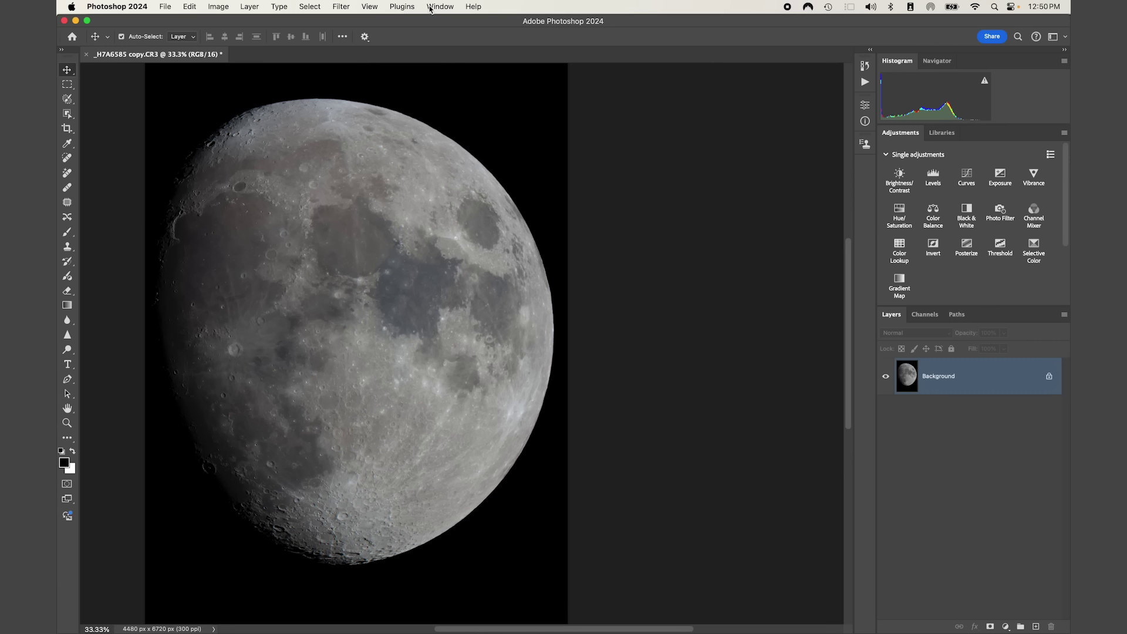
Step: Set the Photoshop workspace to Photography
click(448, 7)
mouse_move(457, 21)
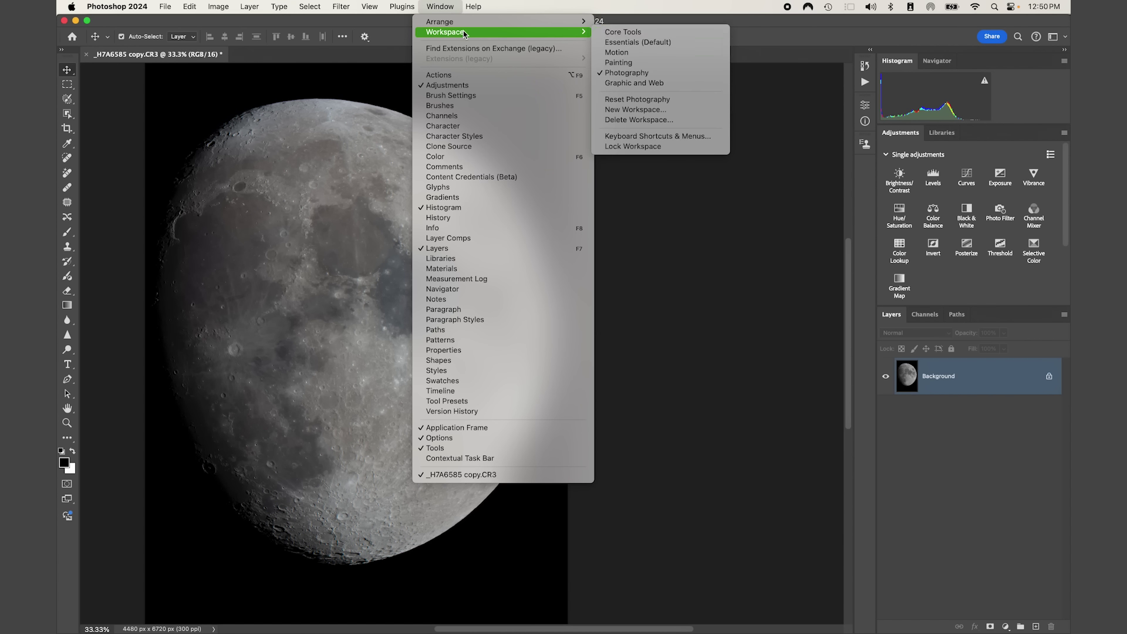
click(681, 71)
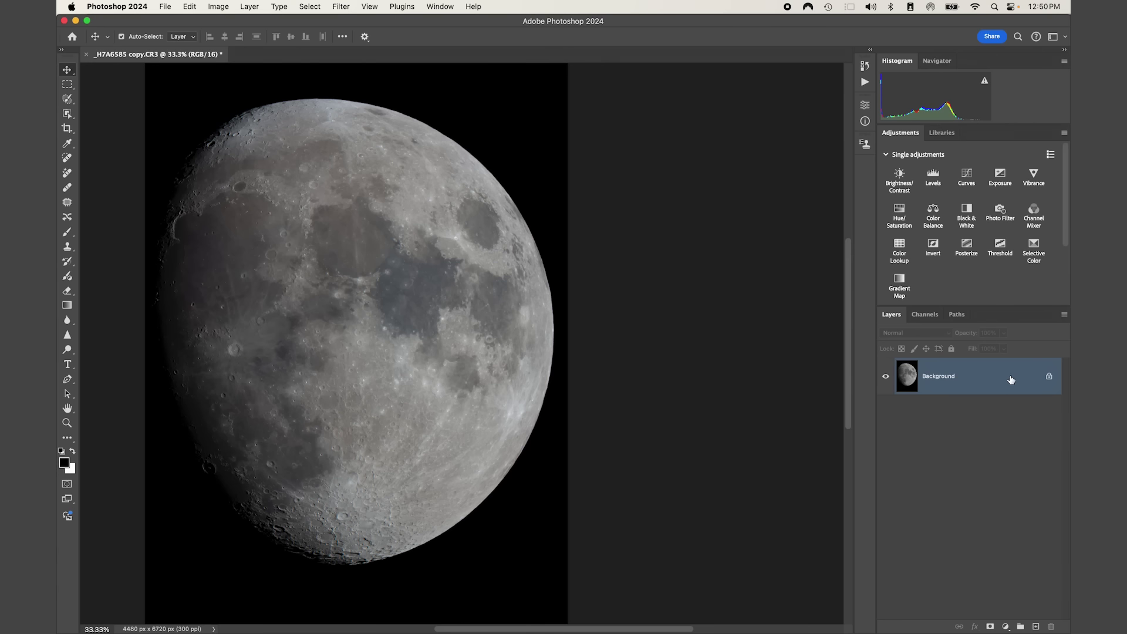
Step: Duplicate the Background layer, duplicate that copy, and rename the topmost copy "Doobler Removal / Spot Healing Brush"
drag(1008, 379, 1035, 626)
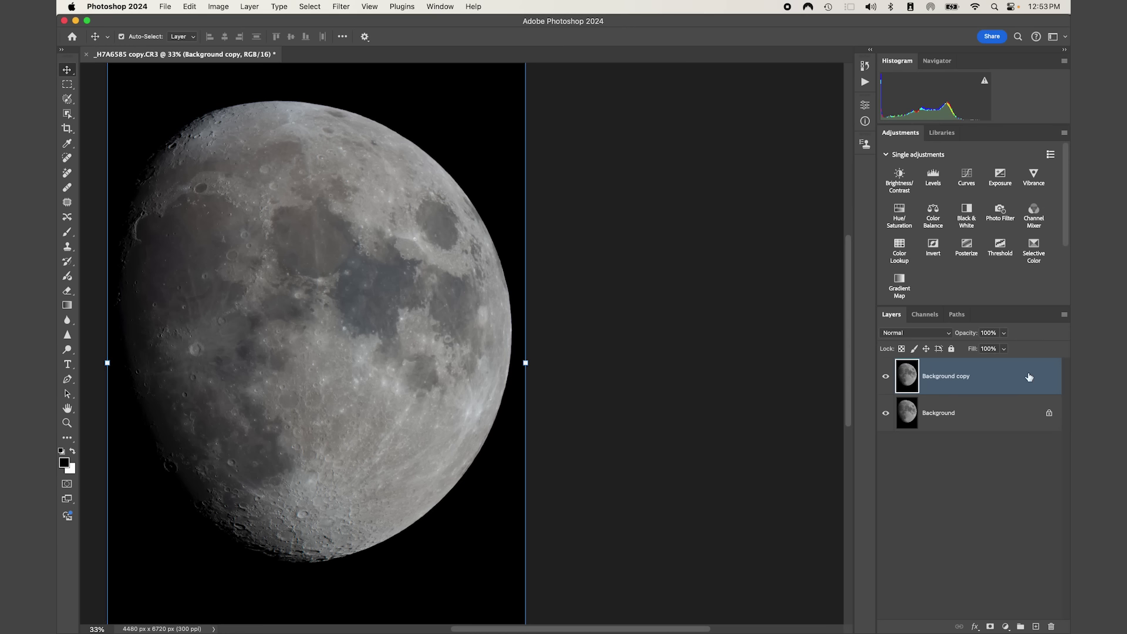
drag(1023, 382, 1035, 626)
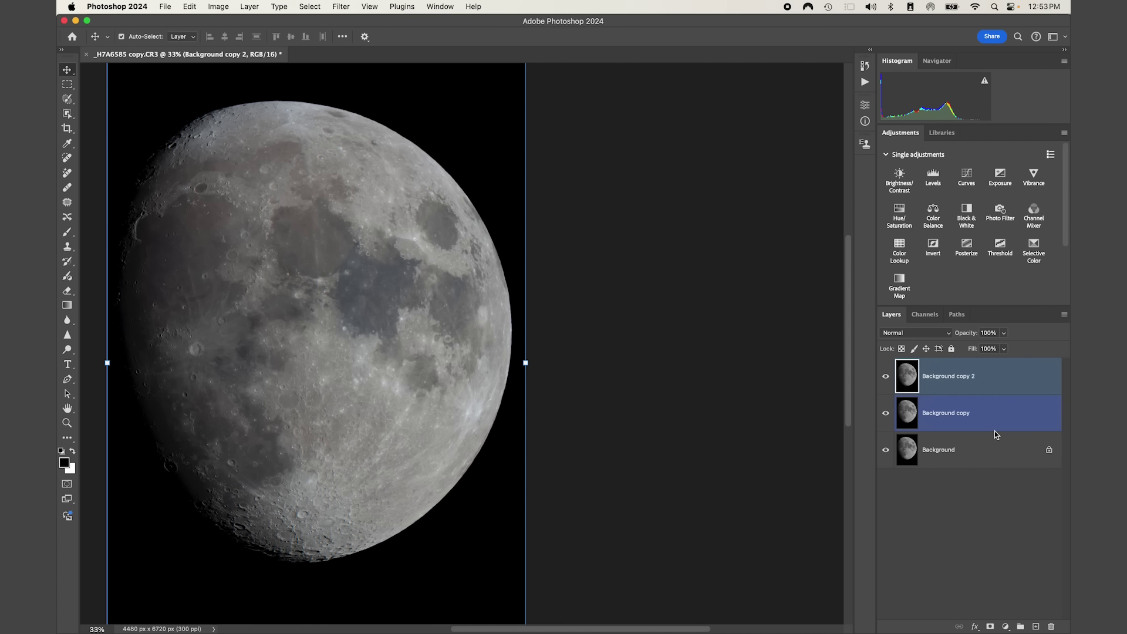
double_click(946, 375)
text(Doobler Remob)
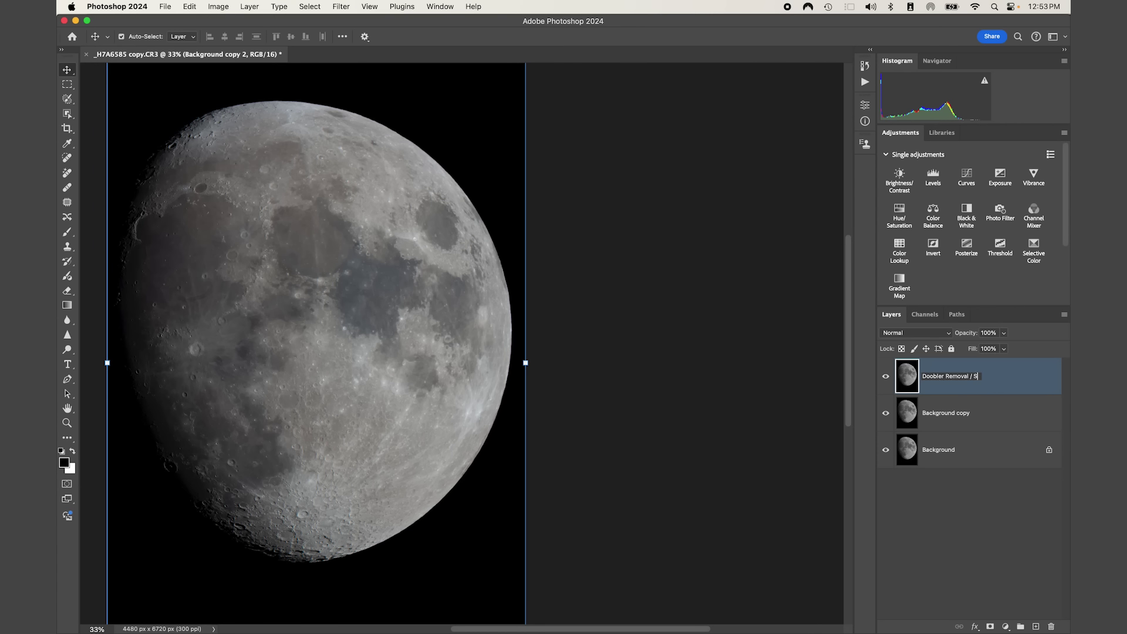
text(al / Spot Healing Brush)
key(Return)
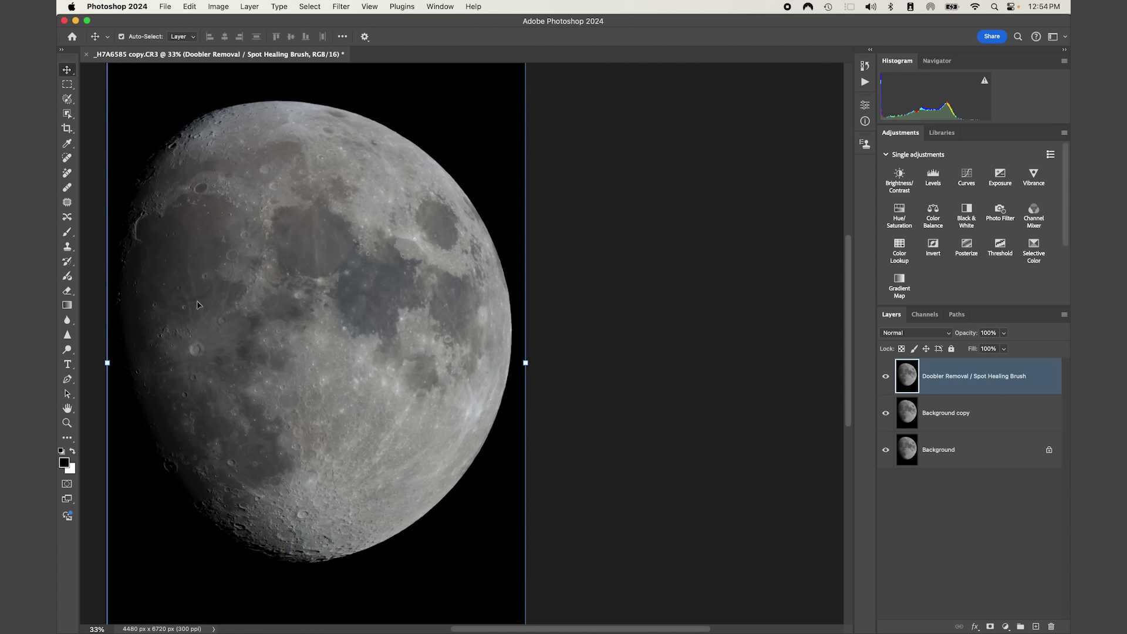
Step: Set up the Content-Aware Spot Healing Brush at 300 px with a low hardness for retouching the moon's surface
key(super+1)
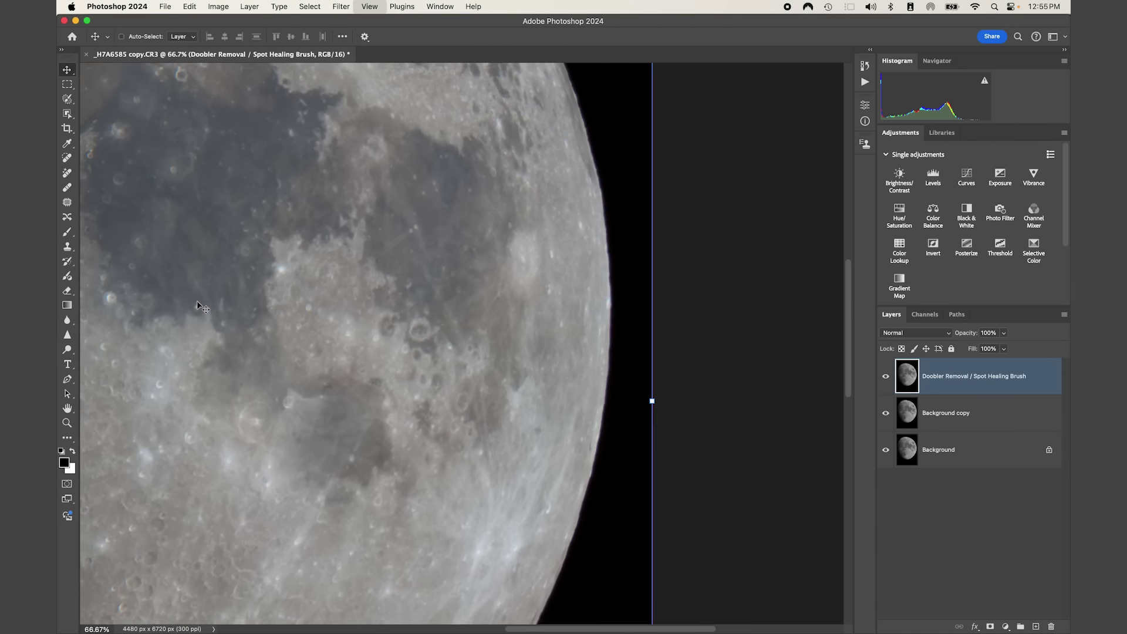
drag(593, 628, 439, 632)
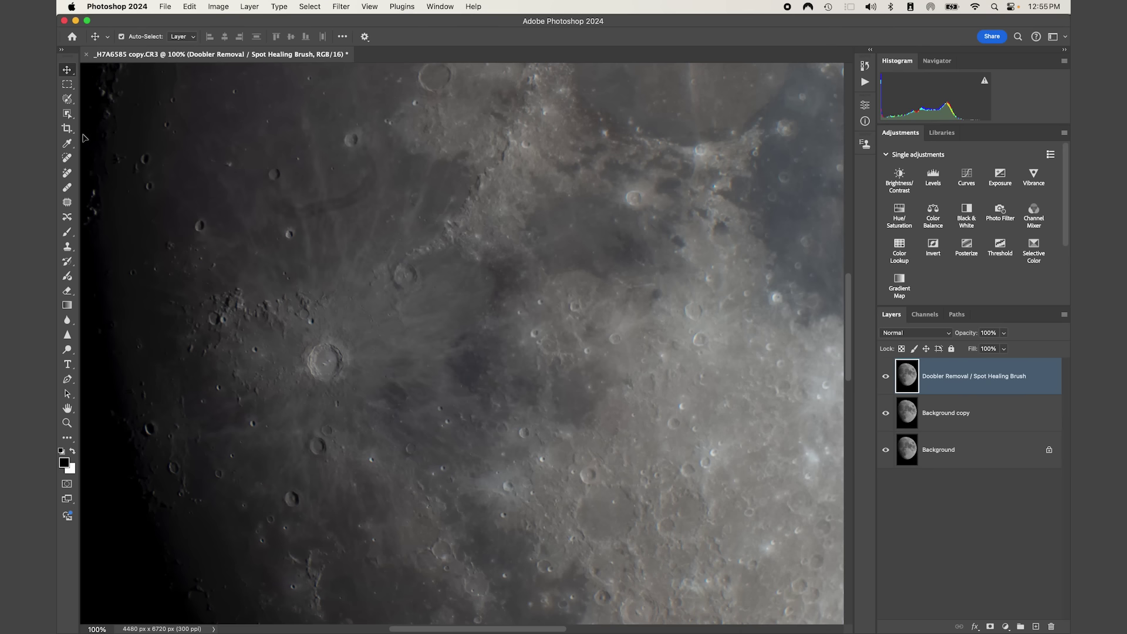
click(67, 158)
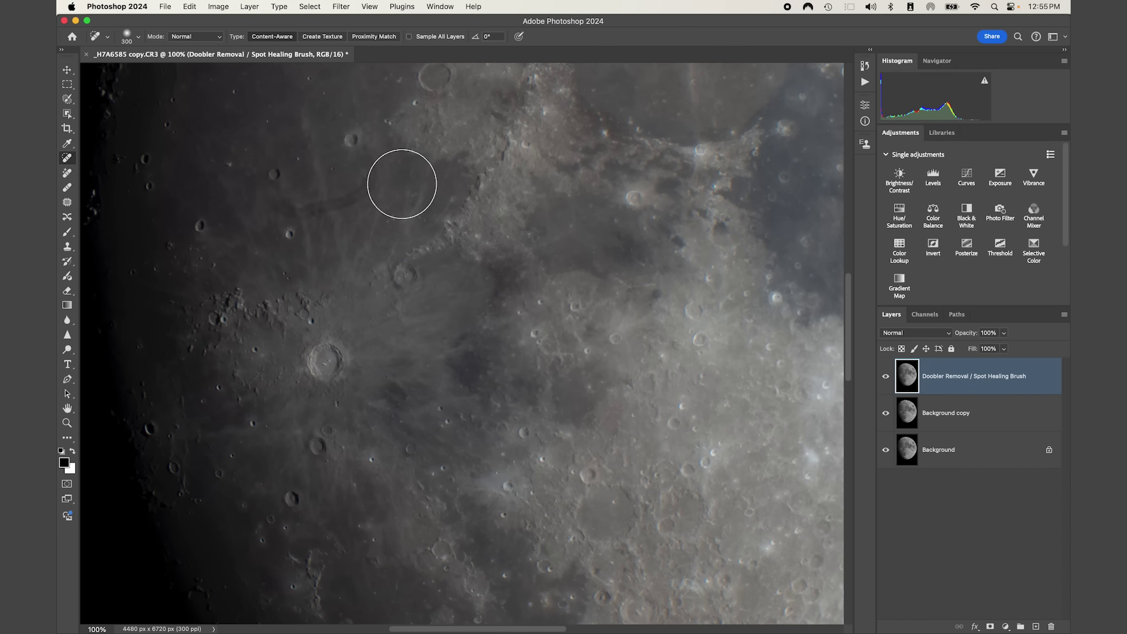
key(bracketright)
key(bracketright)
key(bracketright)
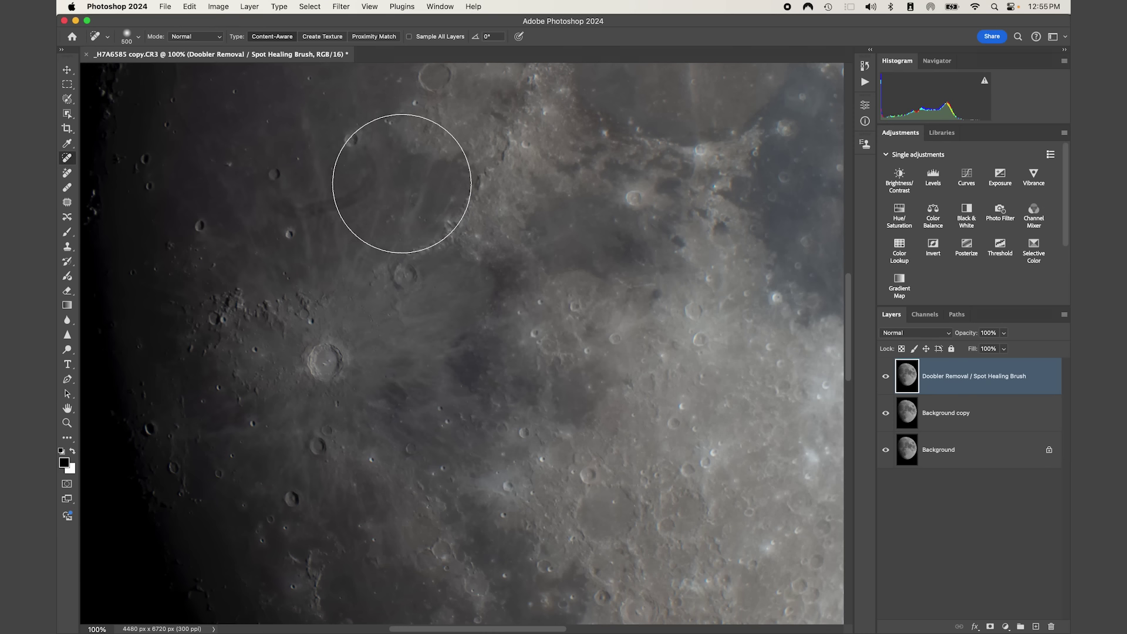
key(super+z)
key(bracketleft)
key(bracketleft)
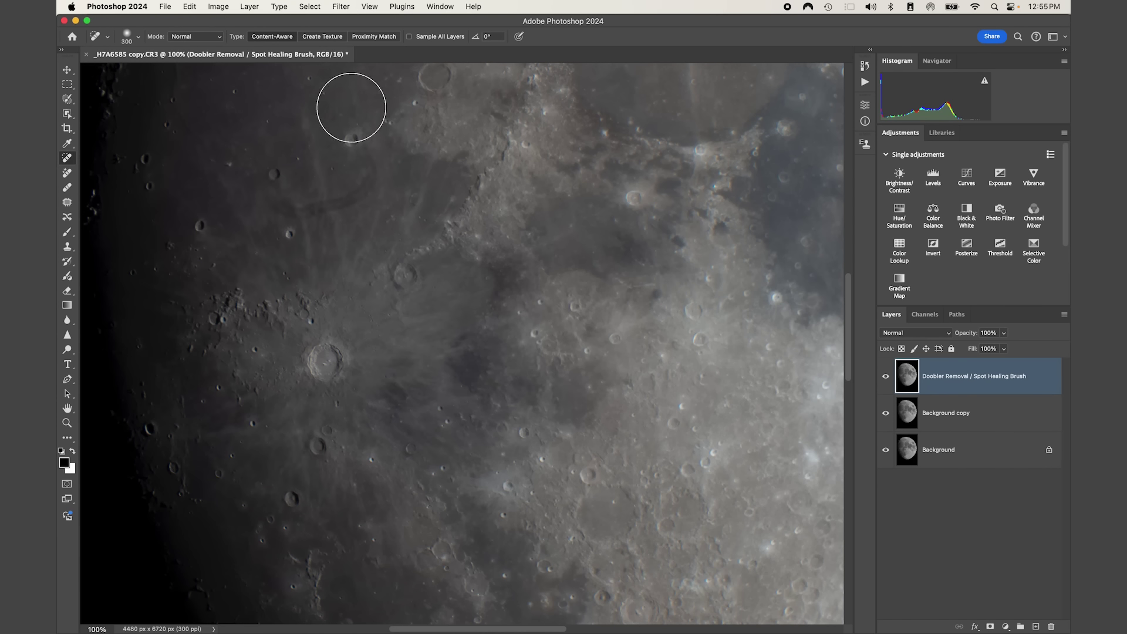
click(138, 37)
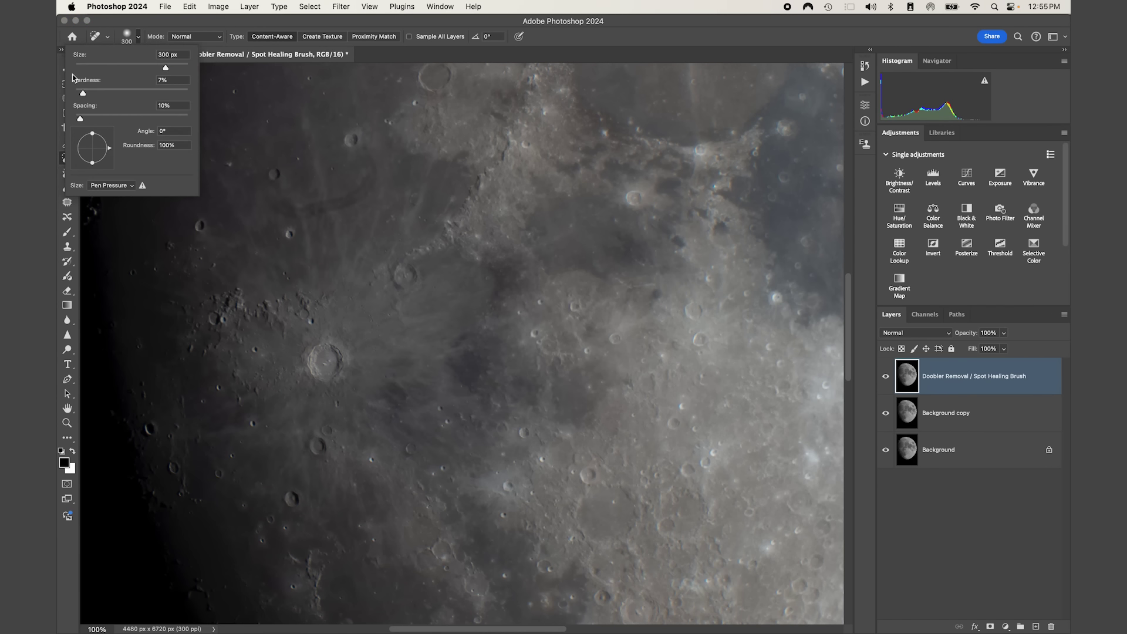
click(164, 80)
key(Up)
key(Return)
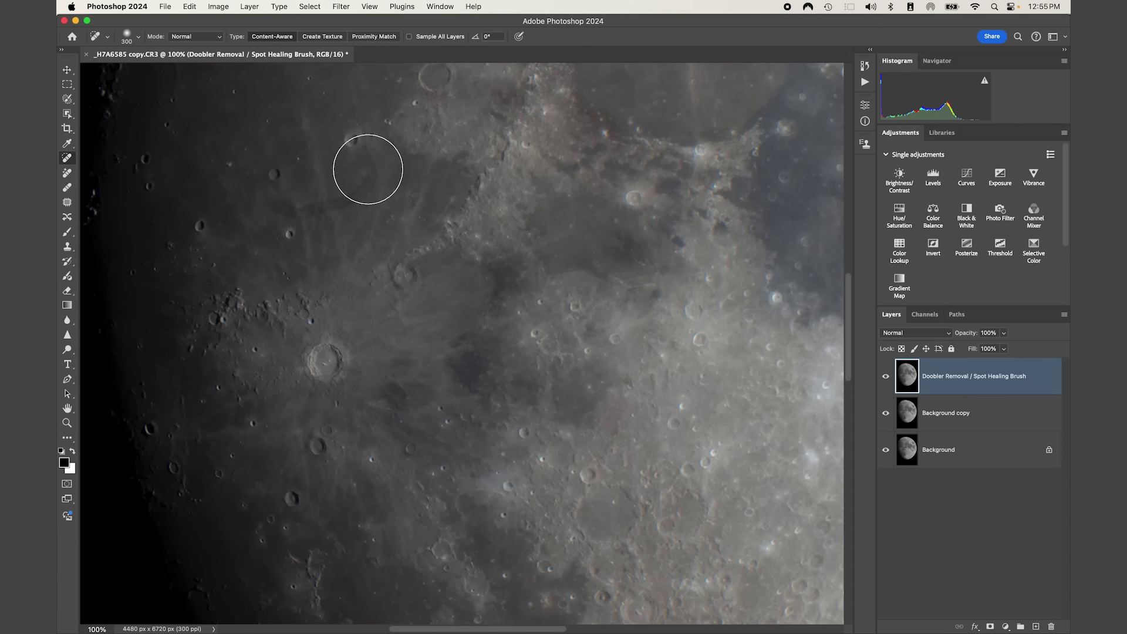
Step: Heal the dark smudges on the shadowed plain above the large bright crater, undoing and repainting unsatisfactory strokes
mouse_move(368, 169)
mouse_down()
mouse_move(325, 206)
mouse_move(273, 198)
mouse_up()
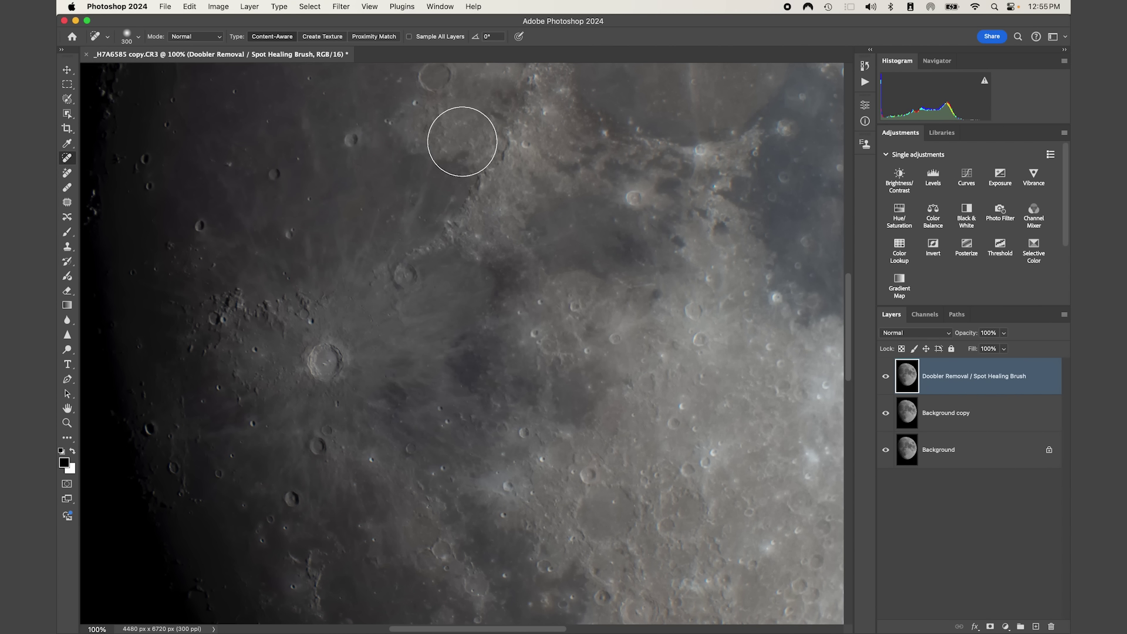
key(super+z)
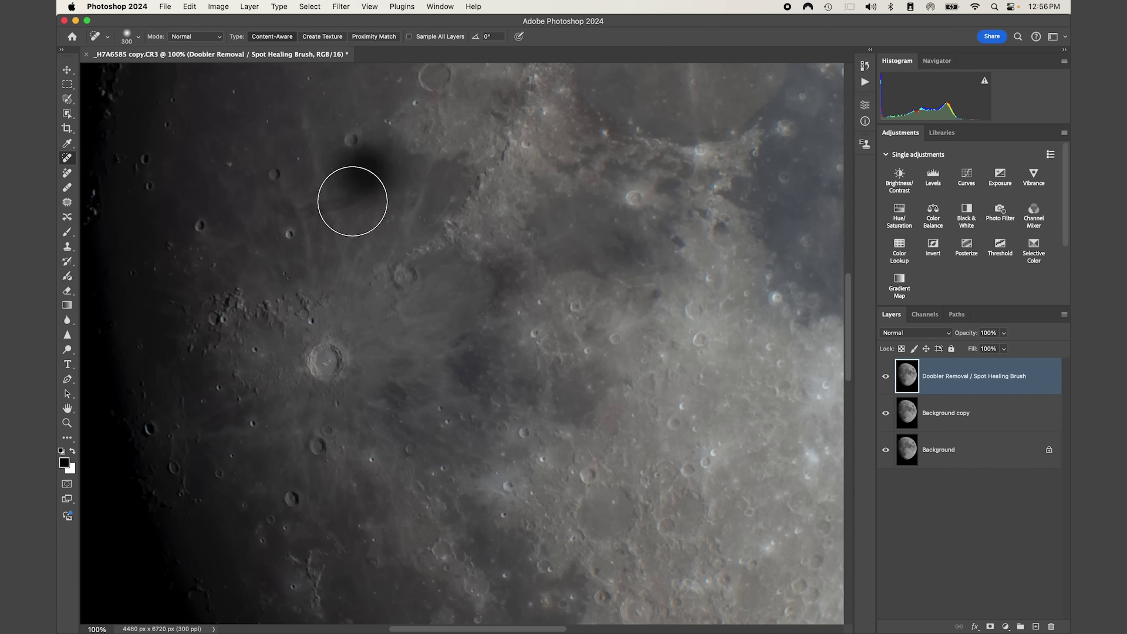
click(355, 201)
key(super+z)
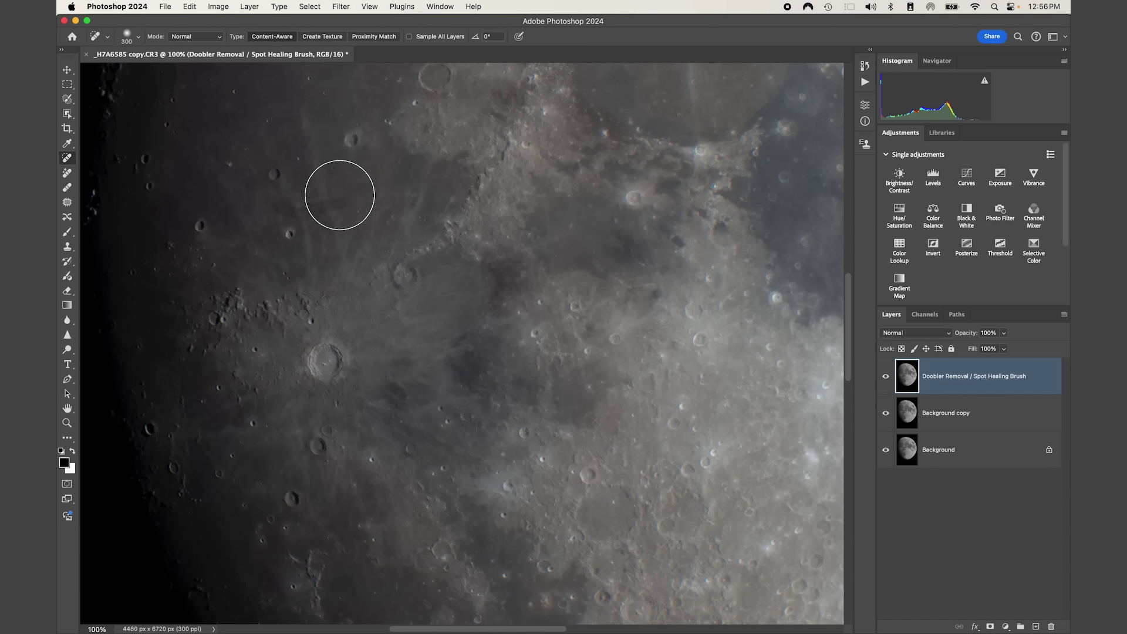
click(335, 198)
click(294, 209)
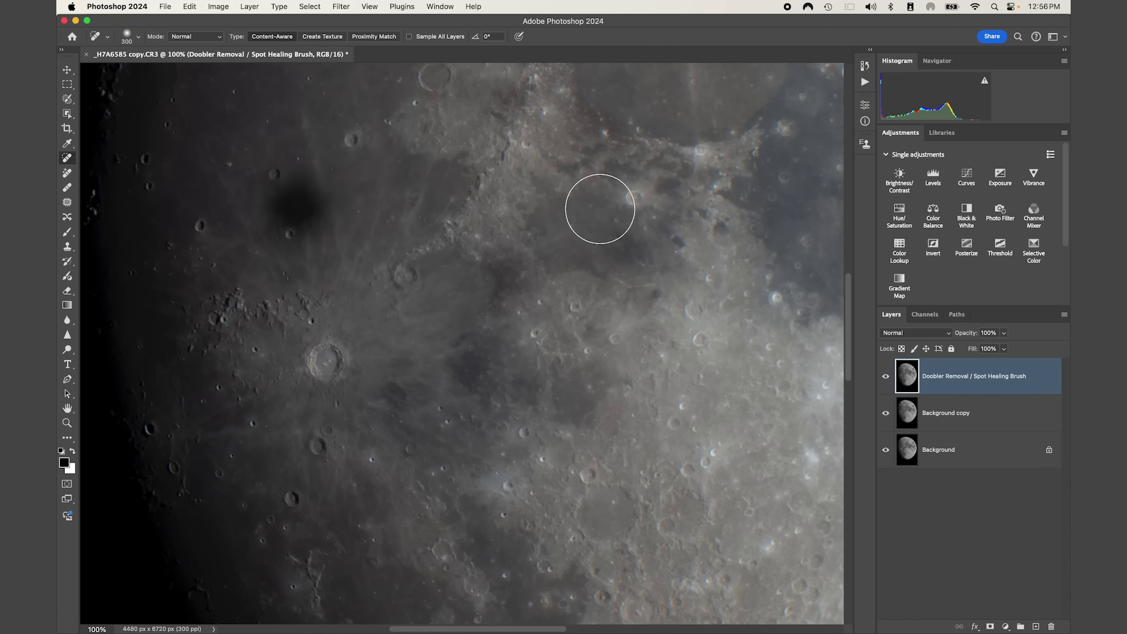
Step: Duplicate the Doobler Removal / Spot Healing Brush layer and rename the copy "Auto Color Test"
key(super+minus)
key(super+minus)
key(super+minus)
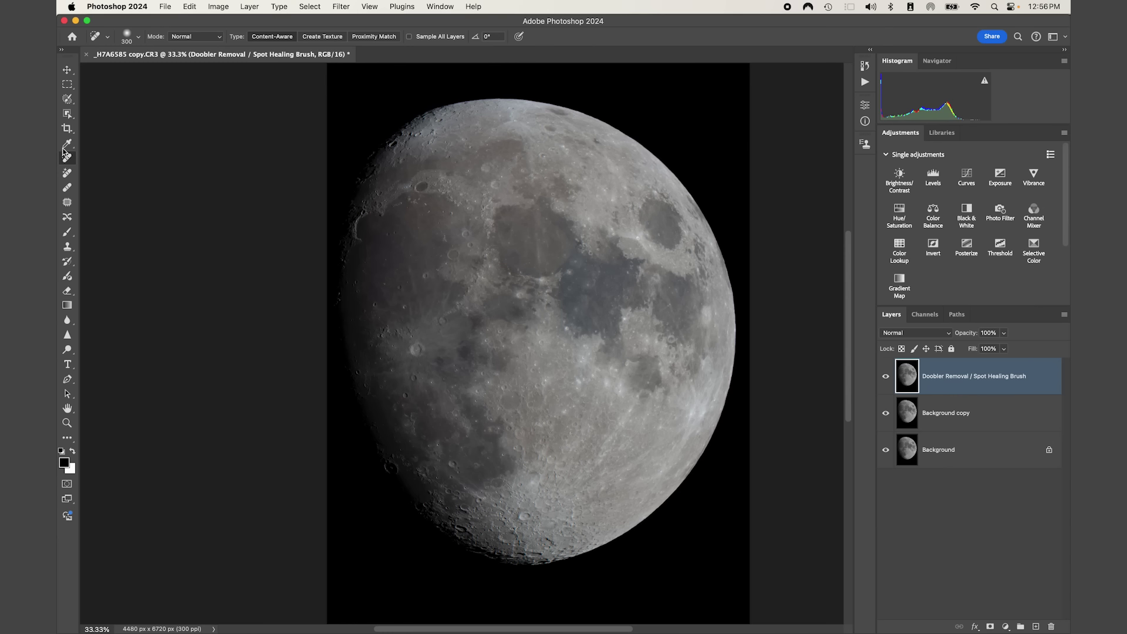
click(68, 73)
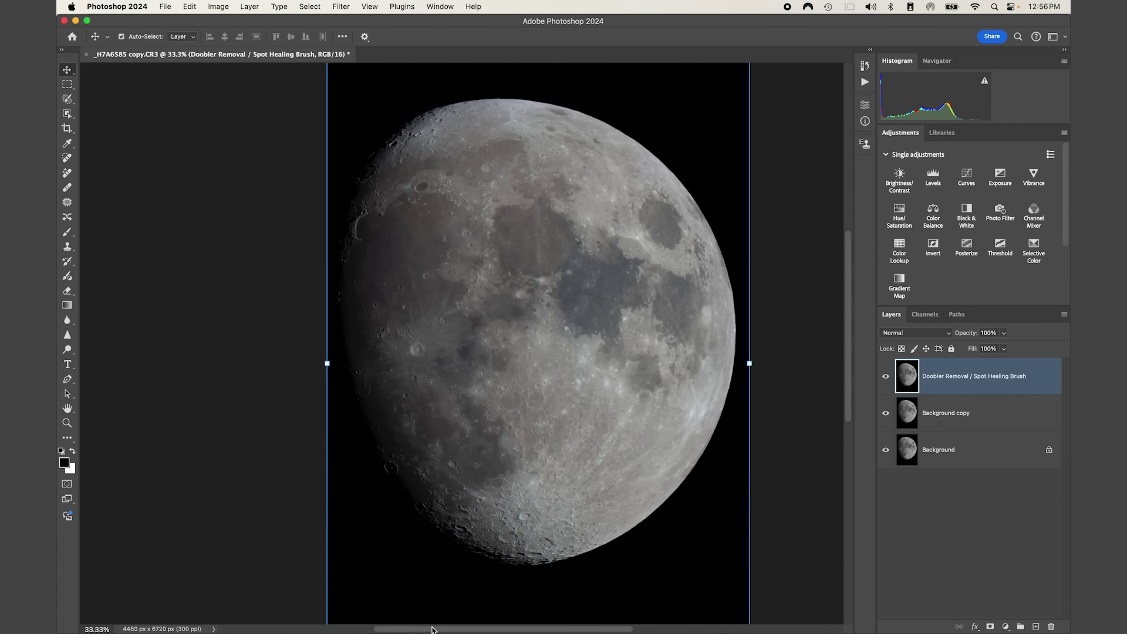
drag(434, 629, 489, 628)
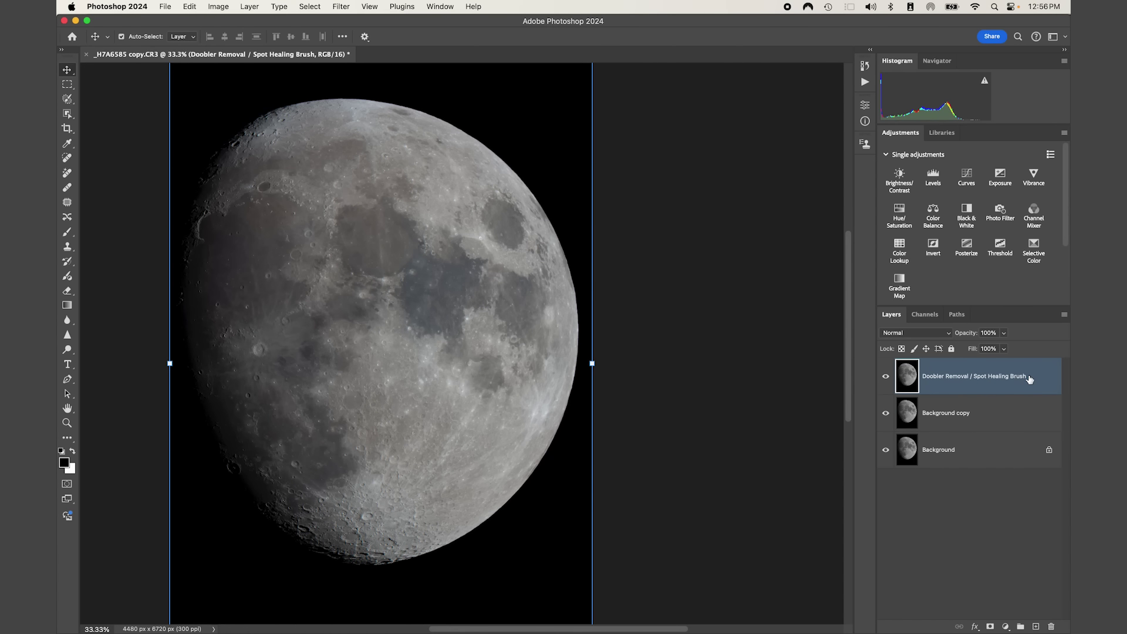
mouse_move(1028, 379)
mouse_down()
mouse_move(1020, 616)
mouse_move(1037, 627)
mouse_up()
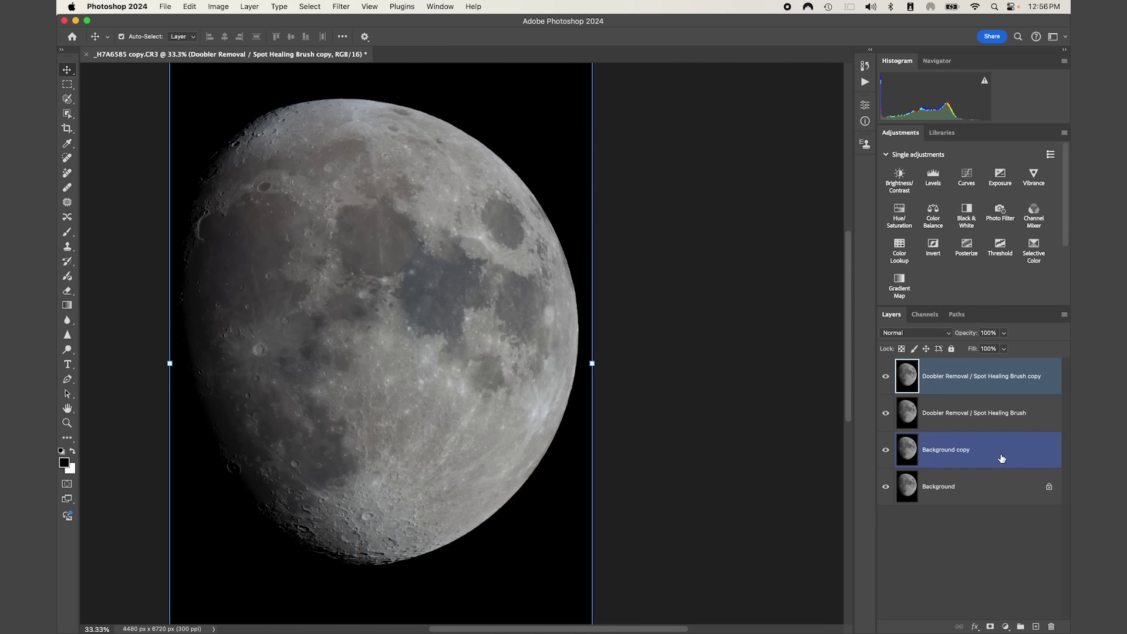
click(937, 379)
double_click(937, 379)
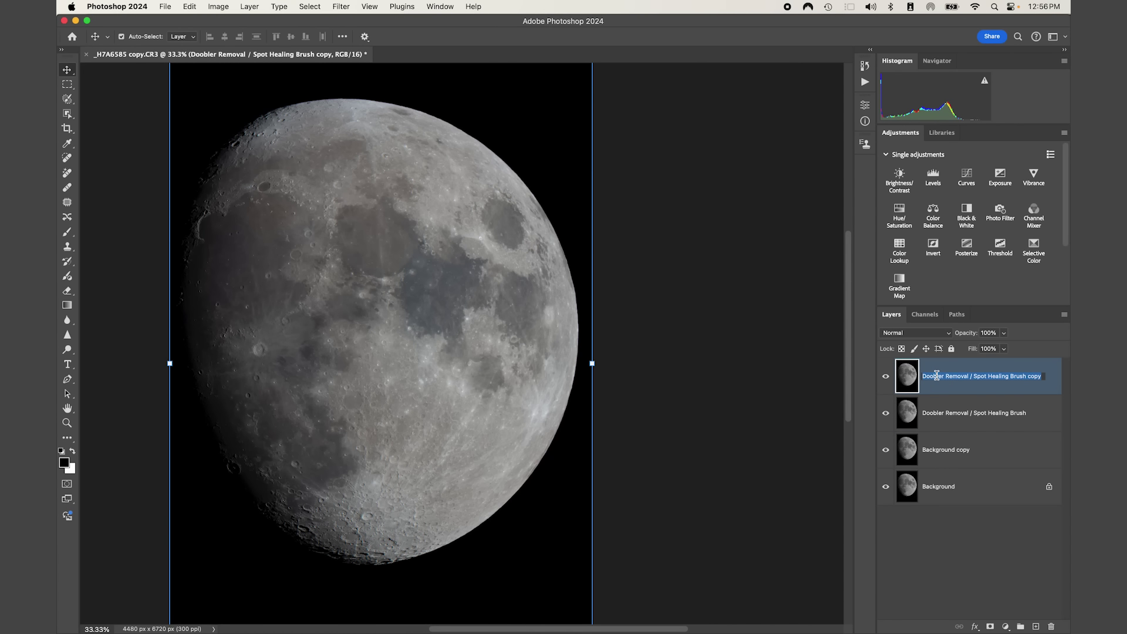
text(C)
text(uto C)
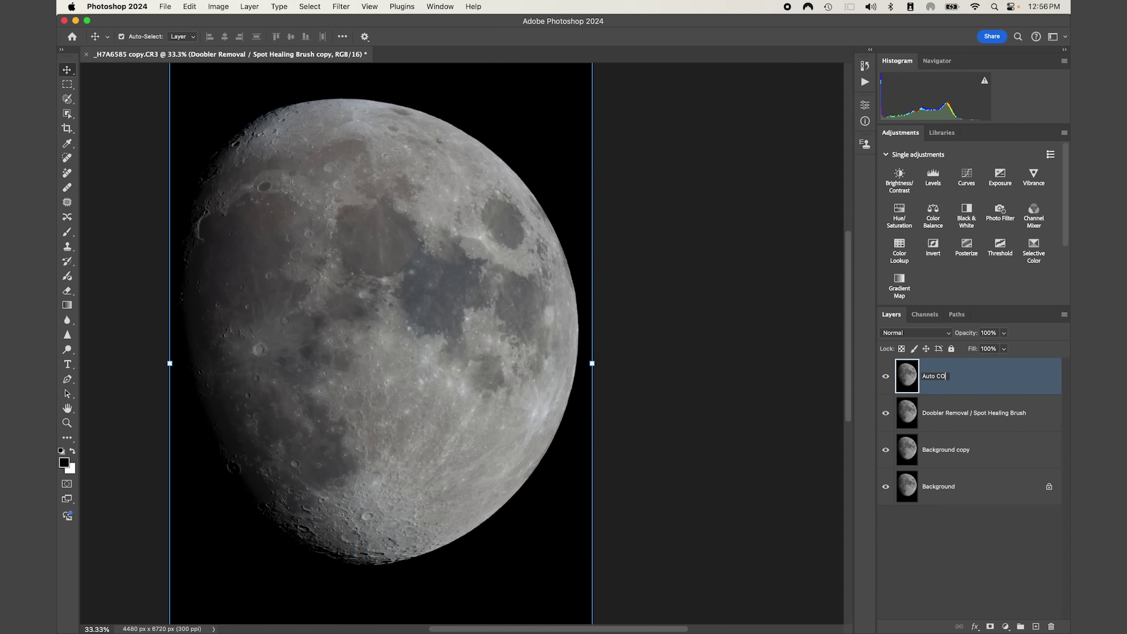
text(olor Test)
key(Return)
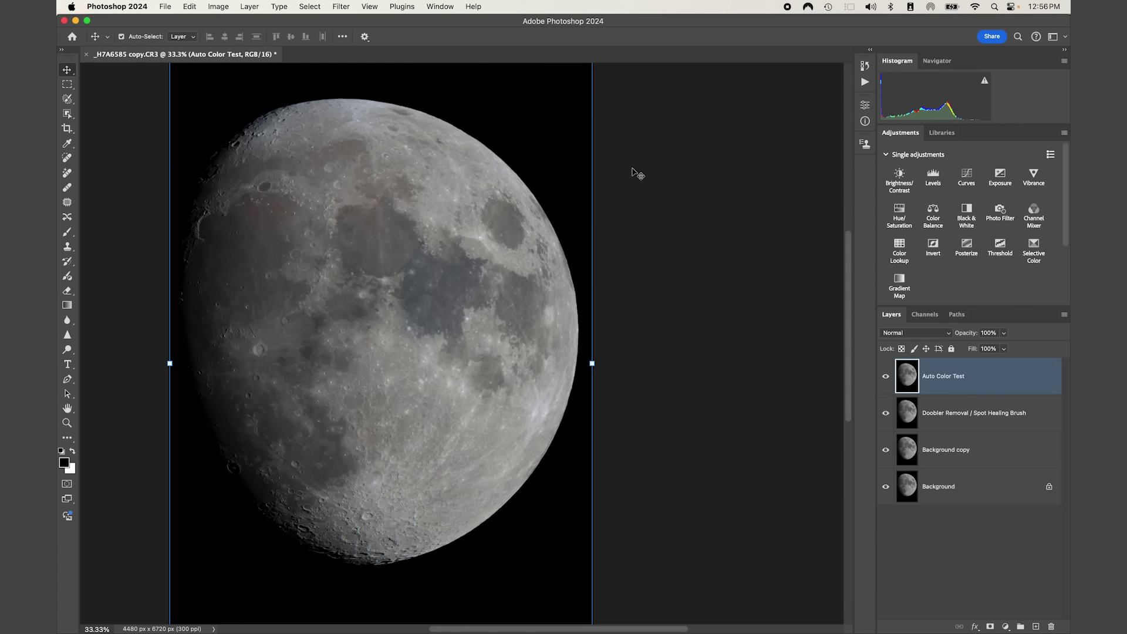
Step: Apply Auto Color to the Auto Color Test layer
shift+click(991, 417)
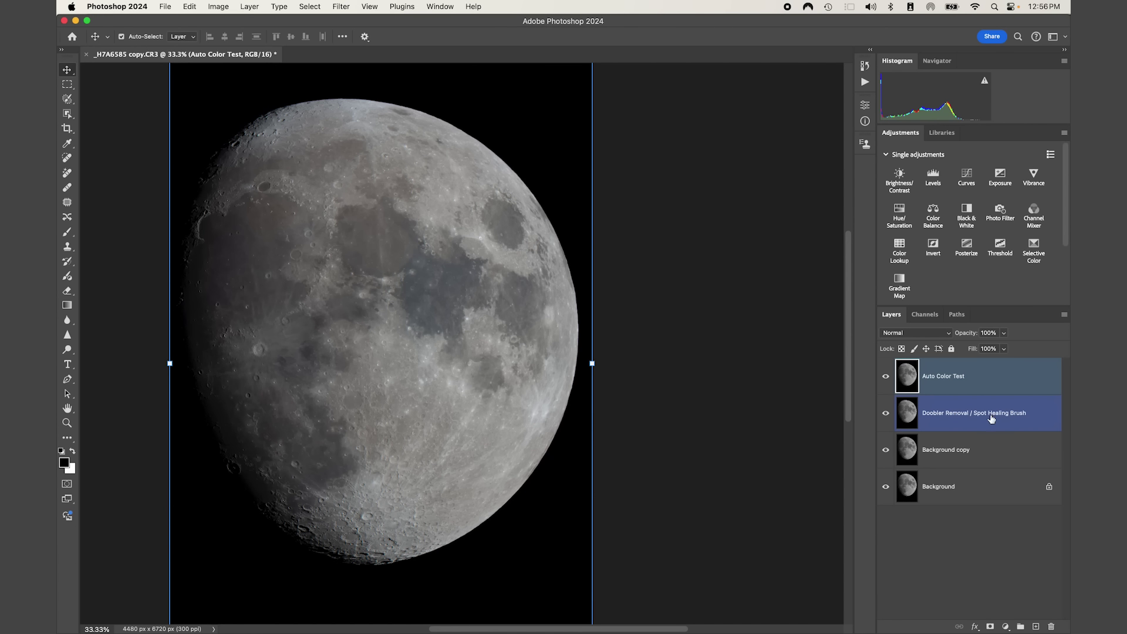
click(958, 386)
drag(633, 629, 644, 628)
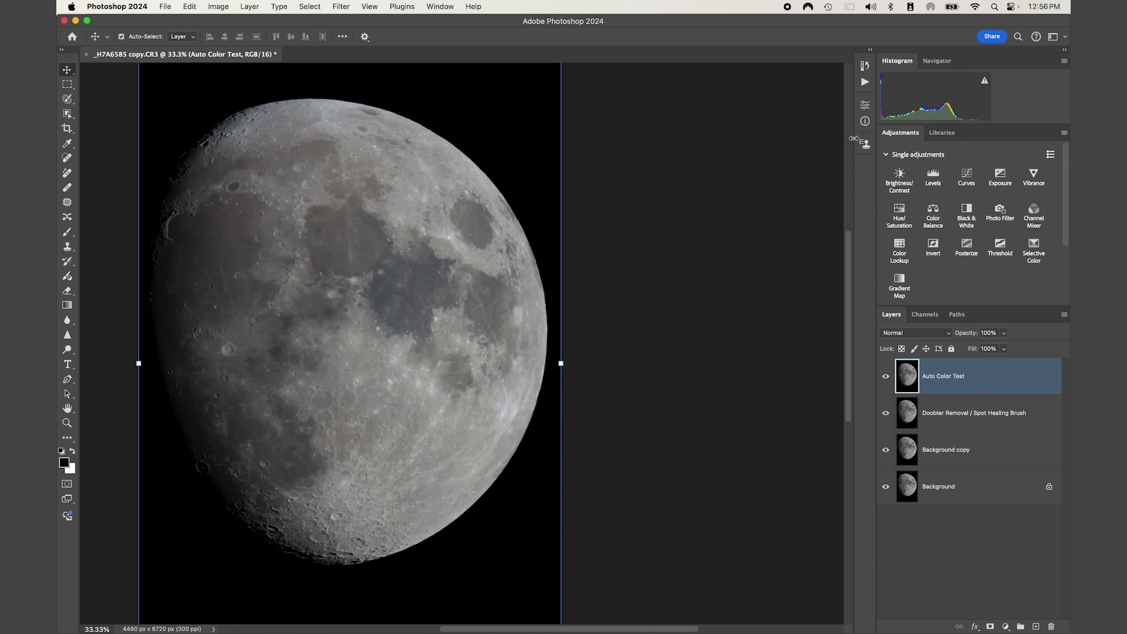
click(224, 8)
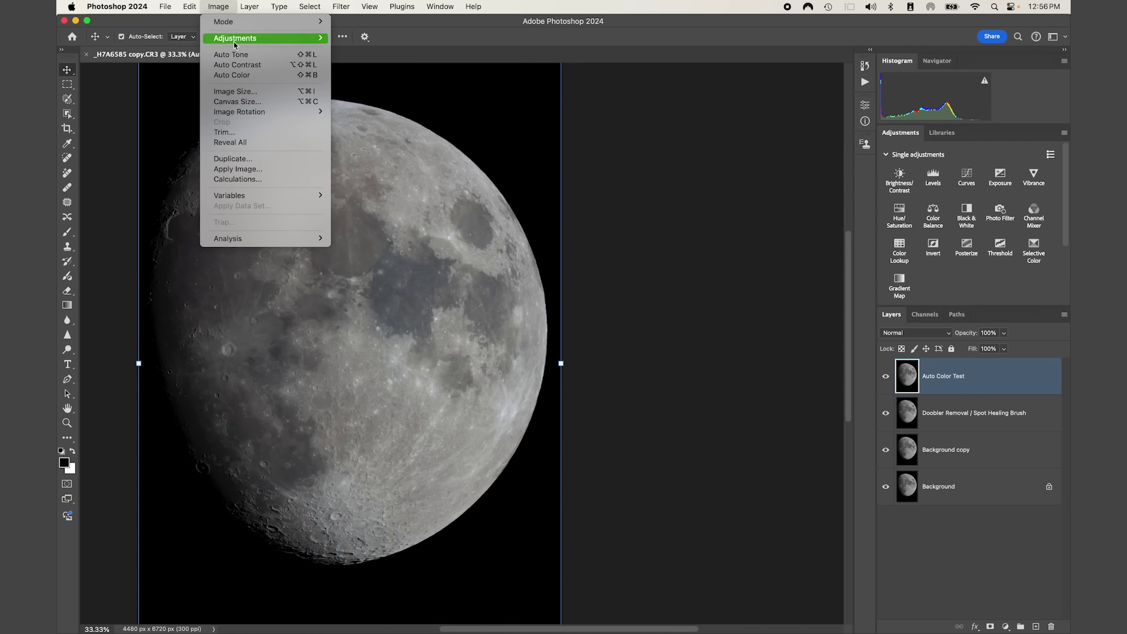
click(259, 79)
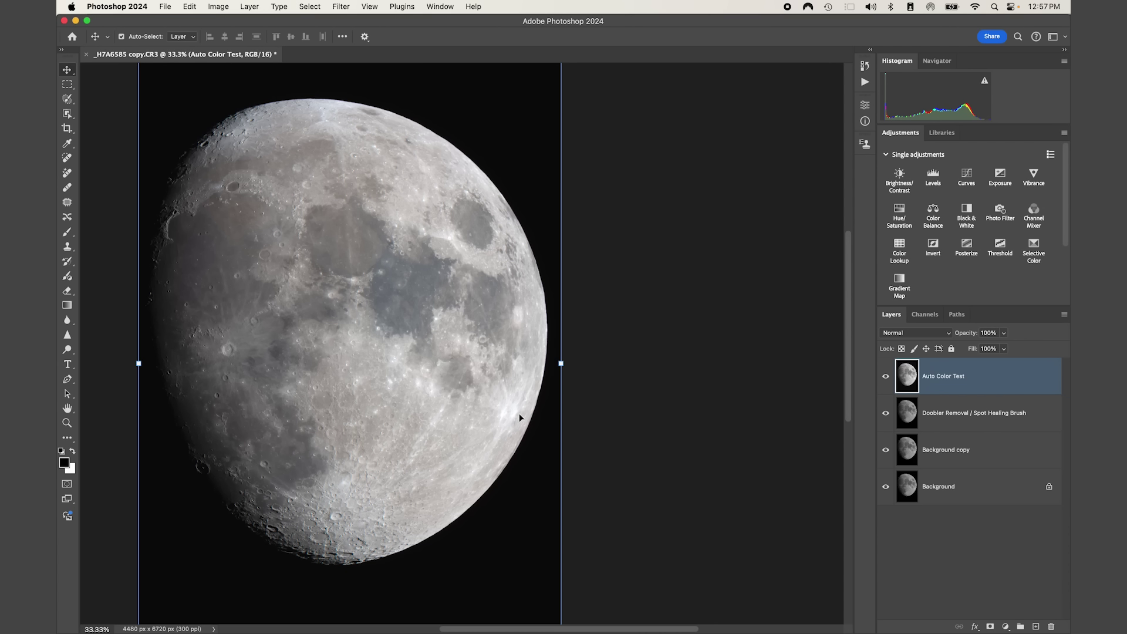
shift+click(944, 405)
click(1002, 383)
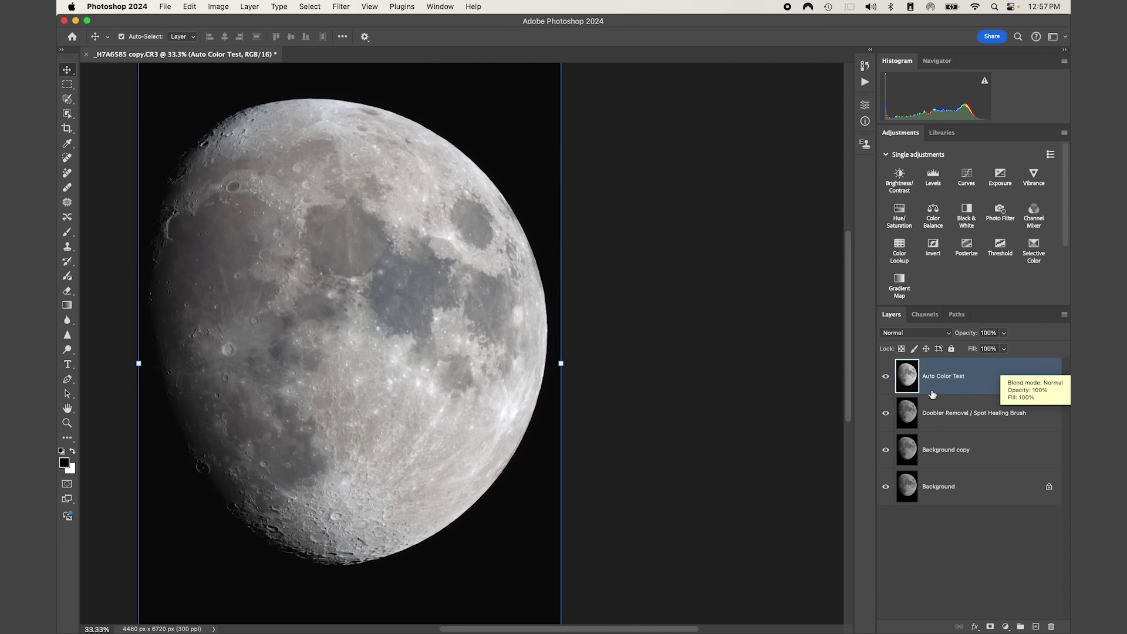
Step: Add a Levels adjustment layer above the Auto Color Test layer and hide the Auto Color Test layer
click(934, 177)
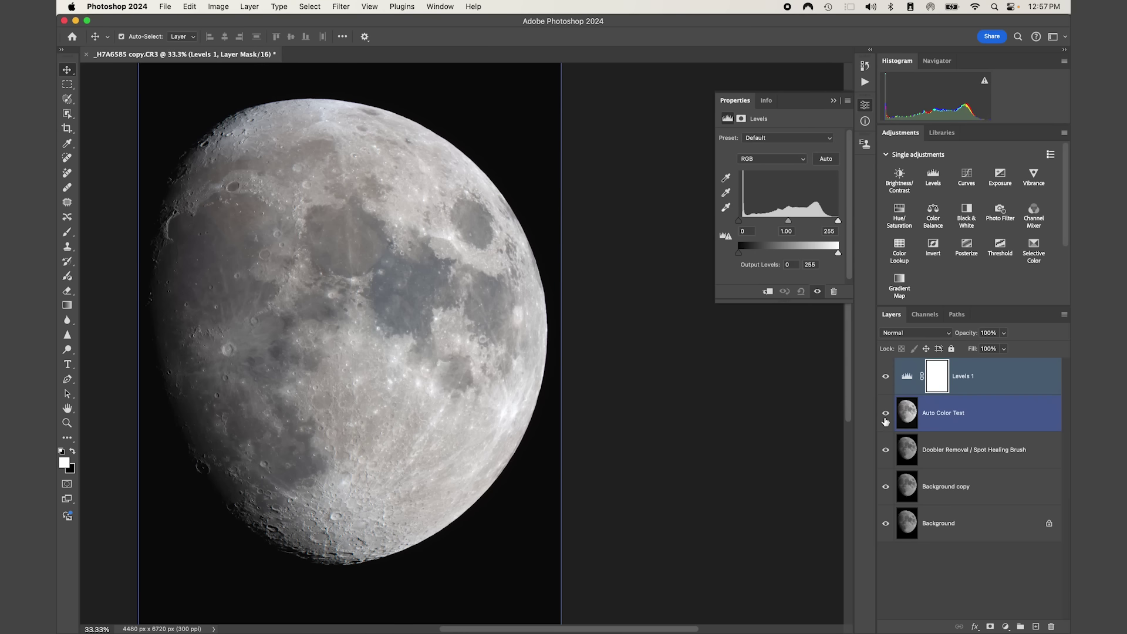
click(885, 414)
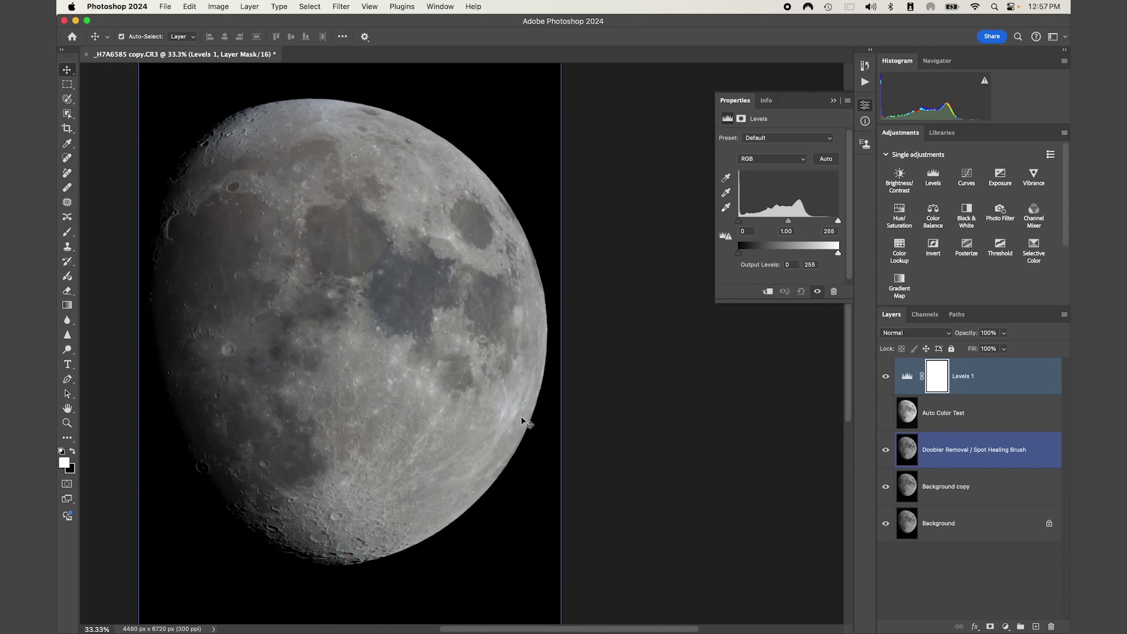
click(834, 102)
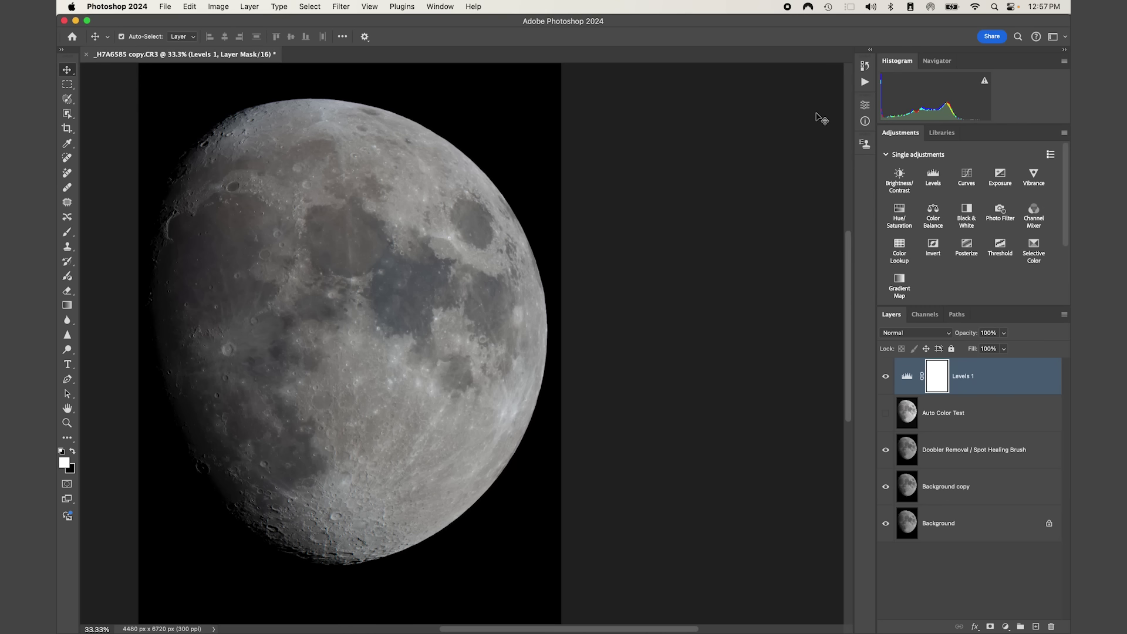
Step: Delete the Levels 1 and Auto Color Test layers
shift+click(999, 412)
click(1038, 378)
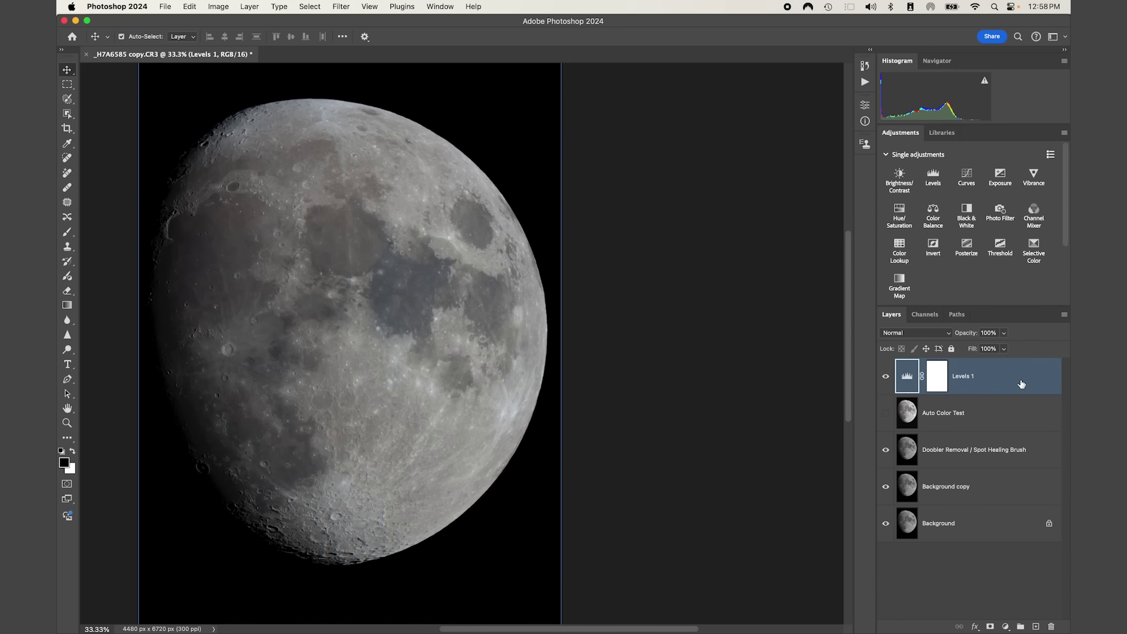
shift+click(1020, 422)
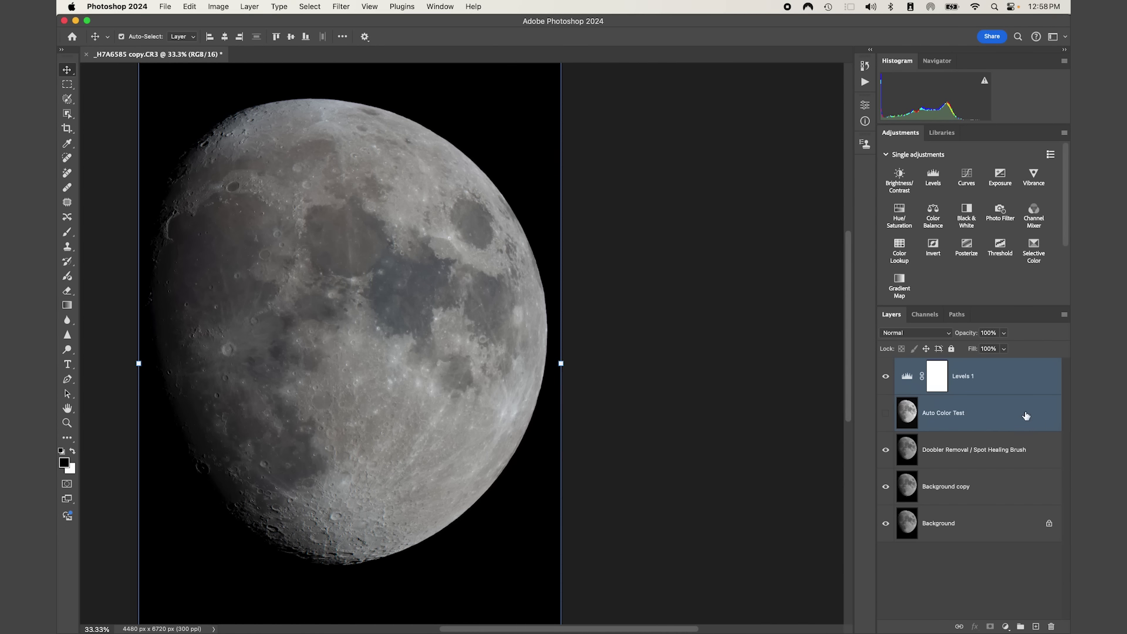
click(1025, 414)
drag(1025, 414, 1052, 627)
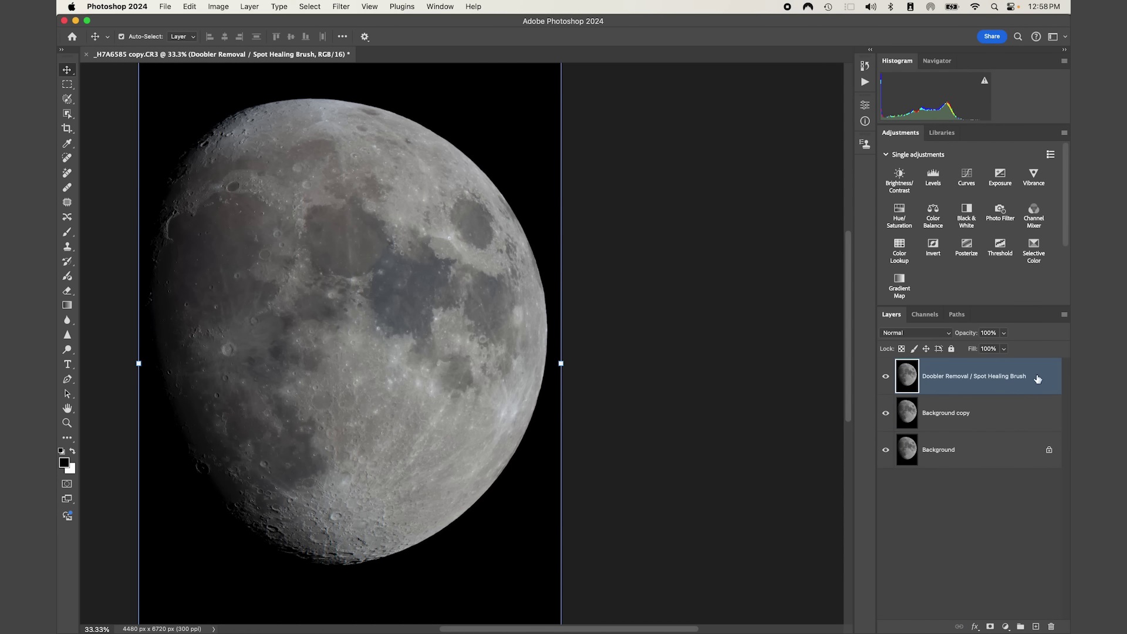
Step: Duplicate the Doobler Removal / Spot Healing Brush layer and rename the duplicate "Copy"
drag(1031, 380, 1038, 628)
double_click(962, 376)
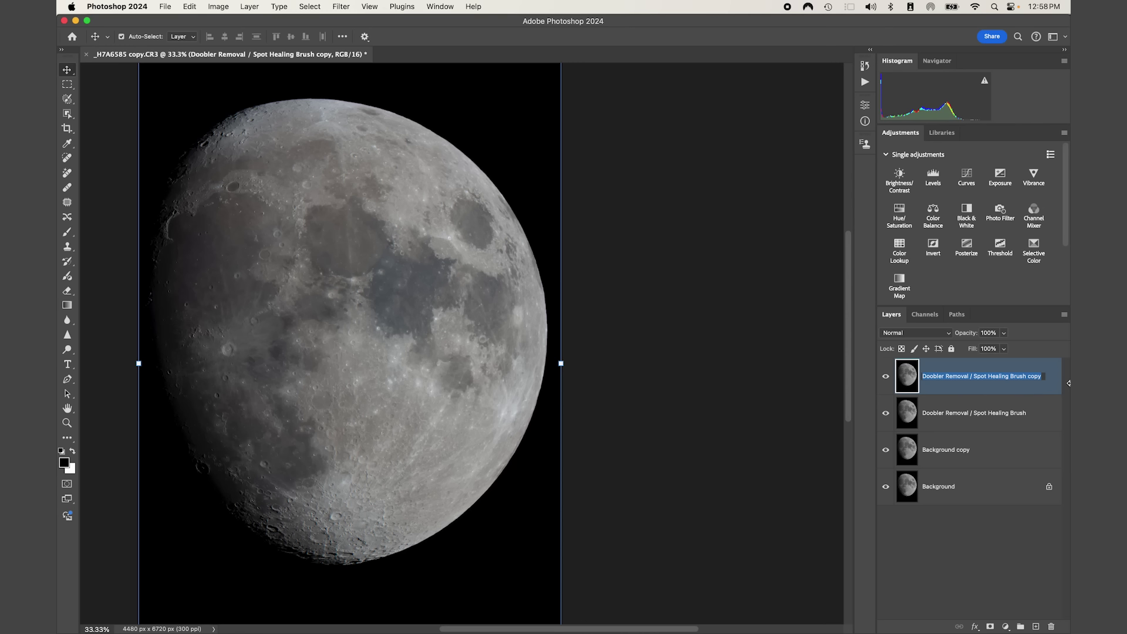
text(C)
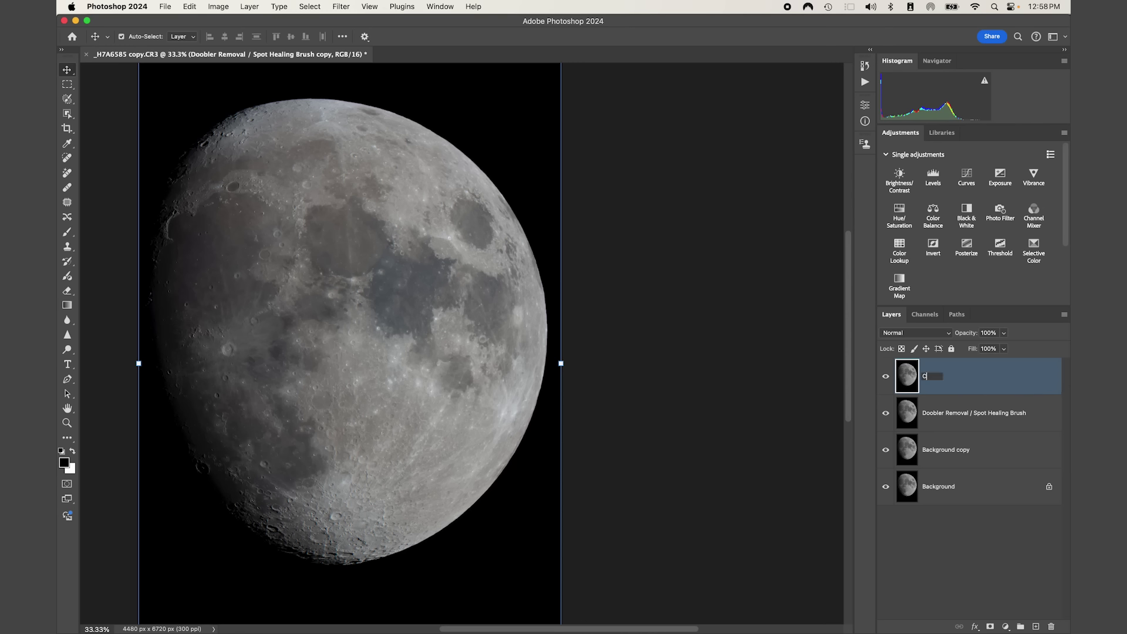
text(opy)
key(Return)
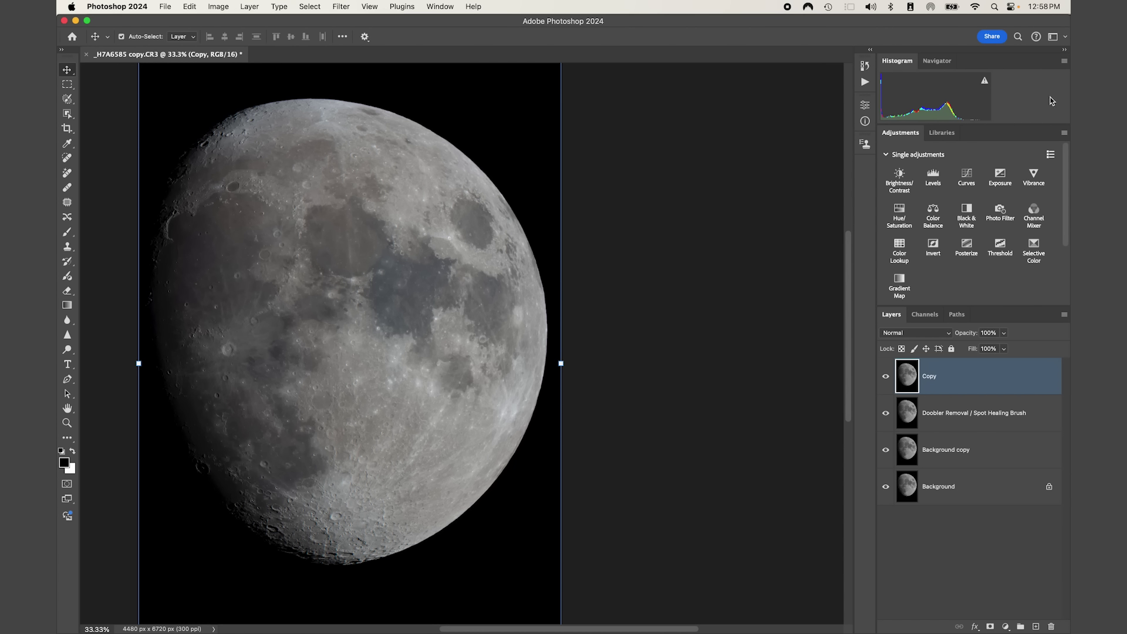
Step: Add a Levels adjustment layer above Copy and apply the Enhance Brightness and Contrast auto color correction
click(933, 187)
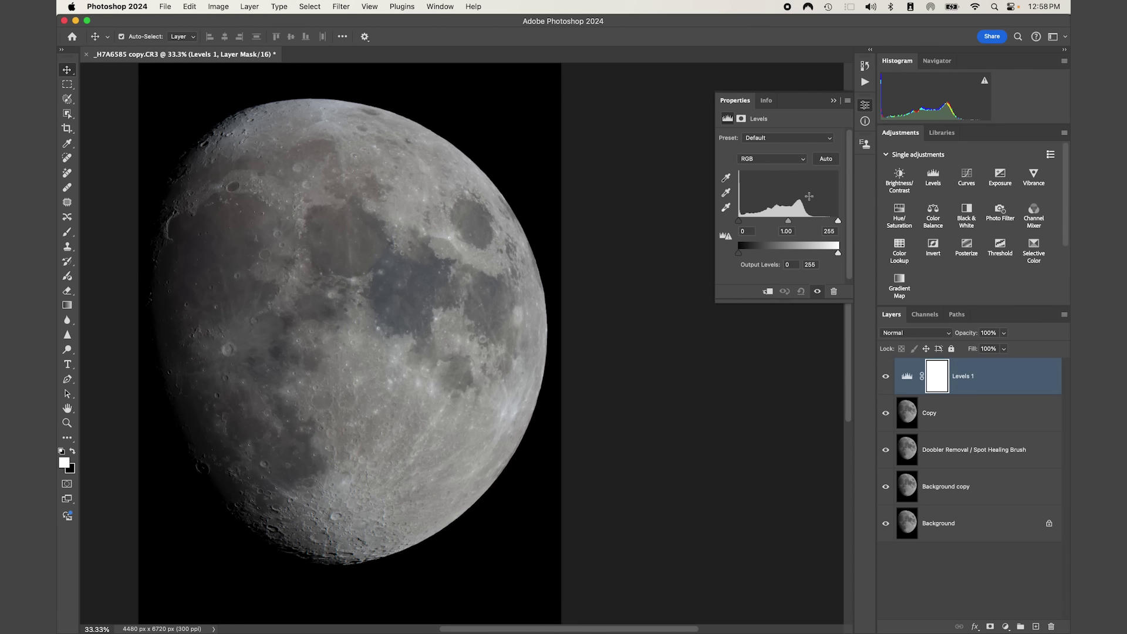
alt+click(826, 159)
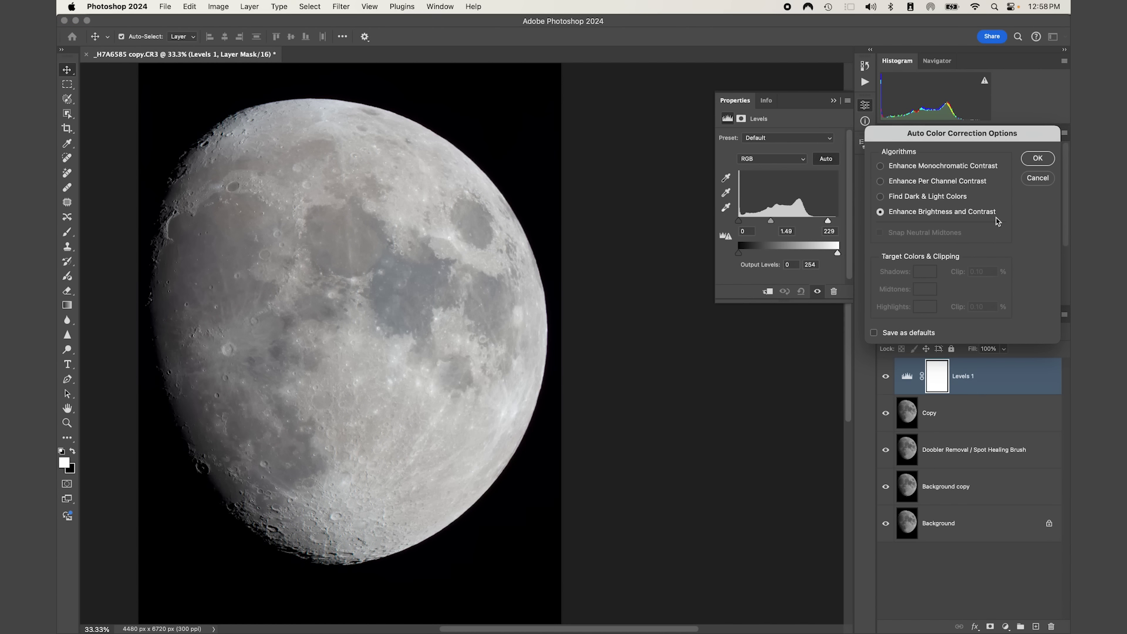
click(1036, 159)
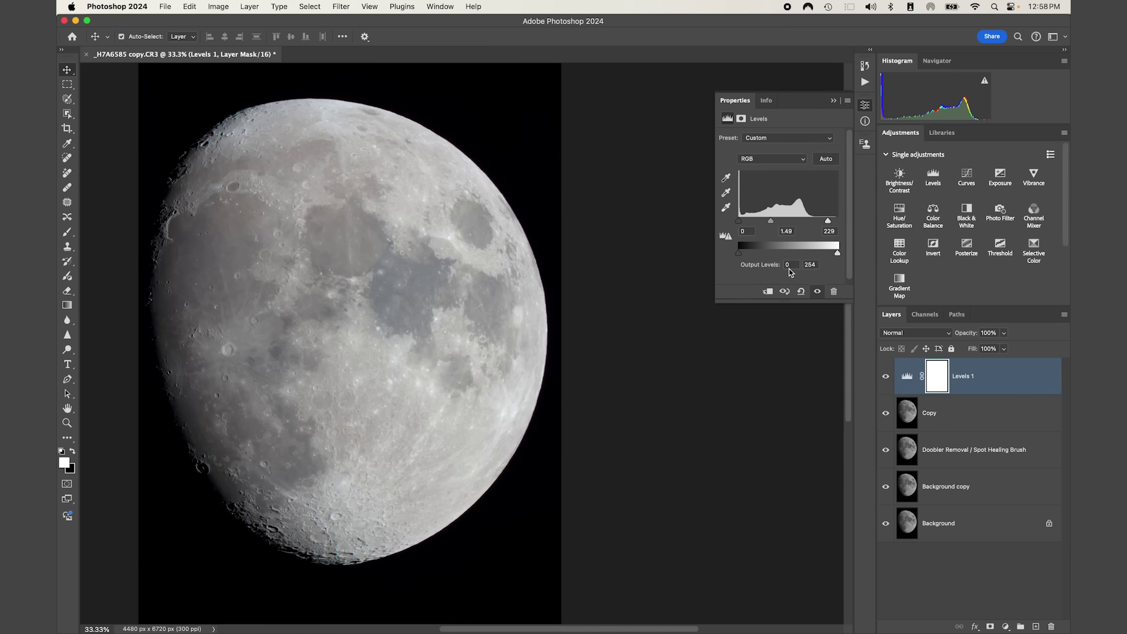
Step: Set the Levels 1 white input to 245 and the midtone input to 1.08
drag(828, 222, 834, 222)
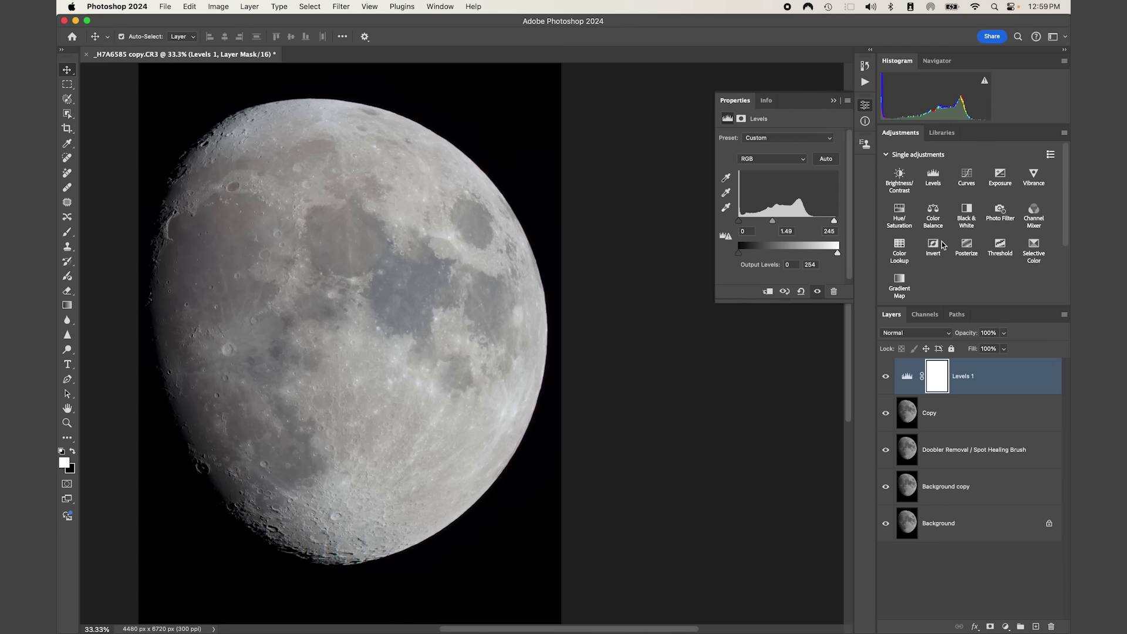
drag(772, 222, 784, 224)
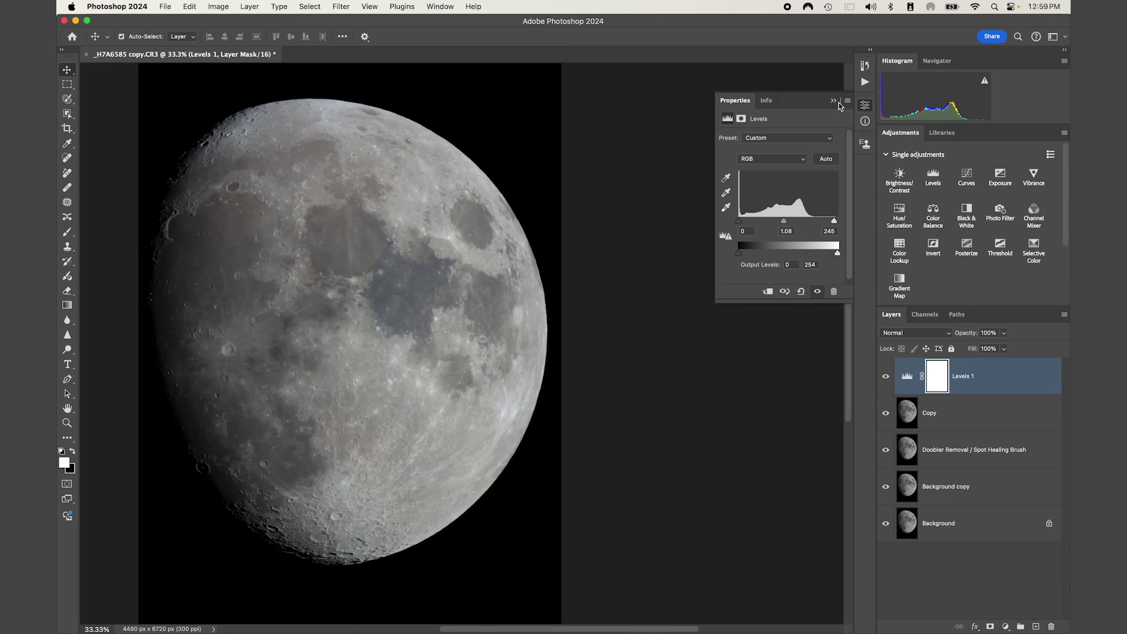
click(833, 100)
click(1031, 494)
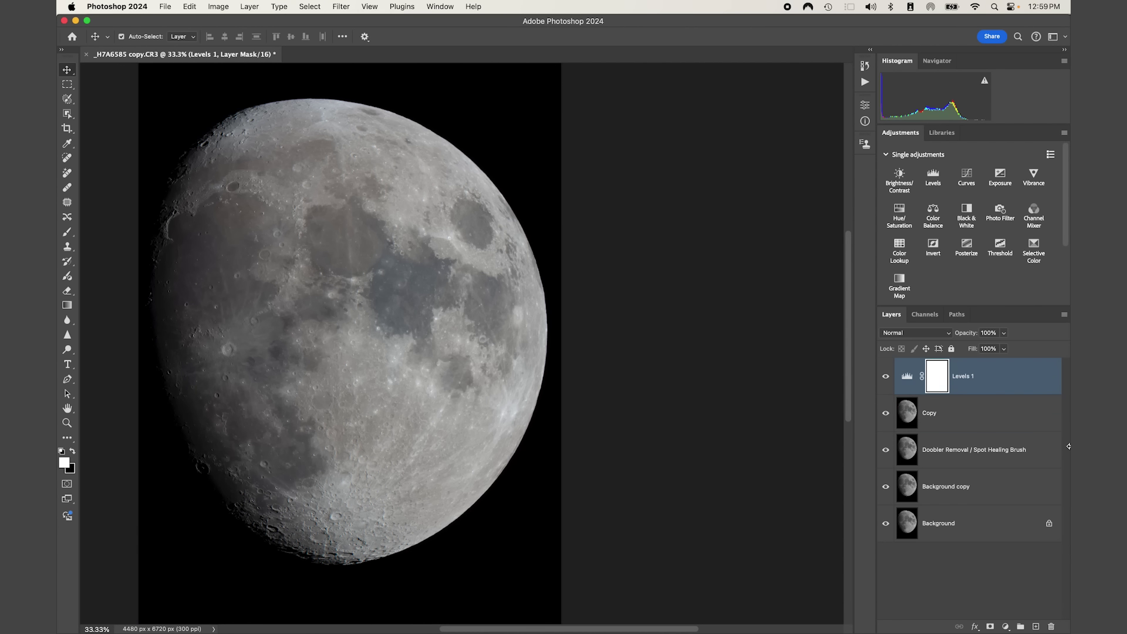
Step: Duplicate all layers from Levels 1 down to Background into a new document named "Ouch/ Sharp", and compare it with the original document
click(1000, 382)
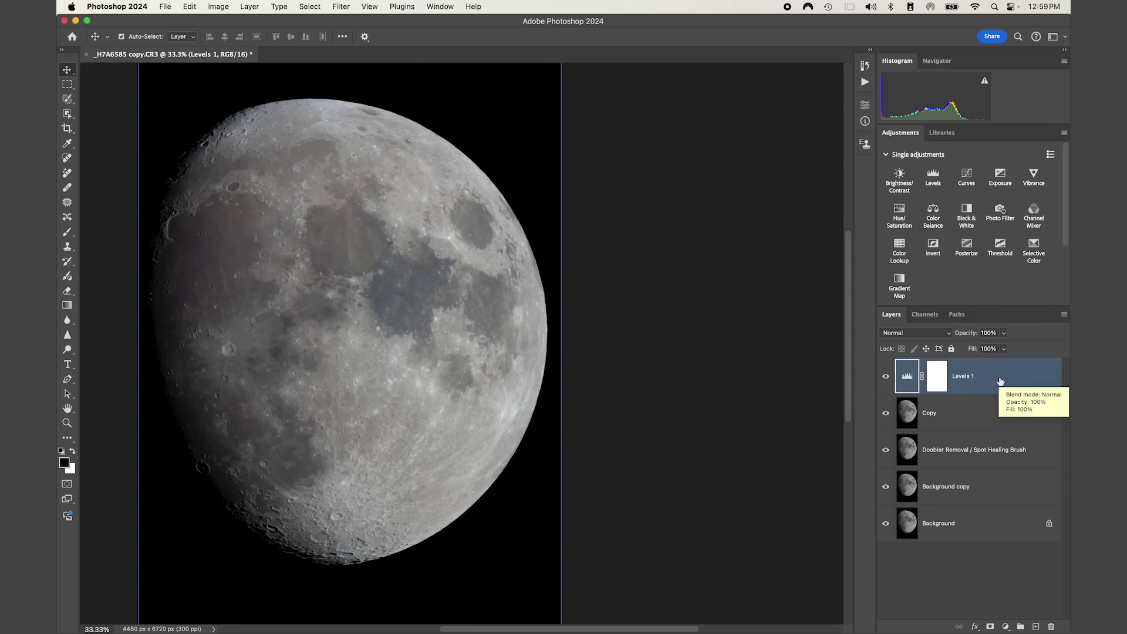
shift+click(1008, 536)
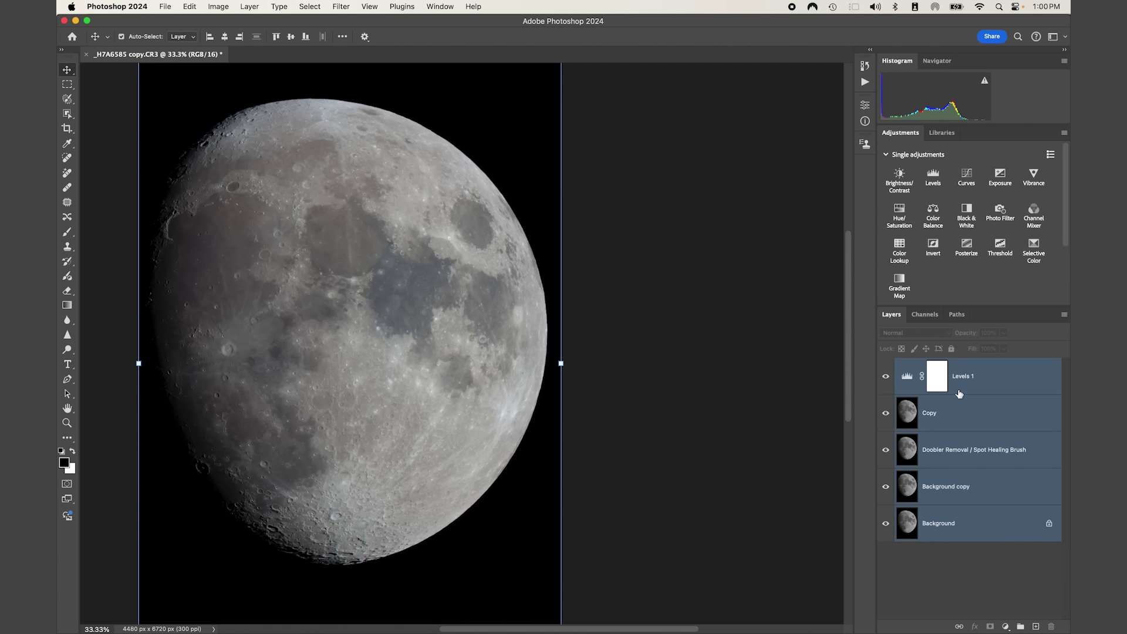
right_click(989, 382)
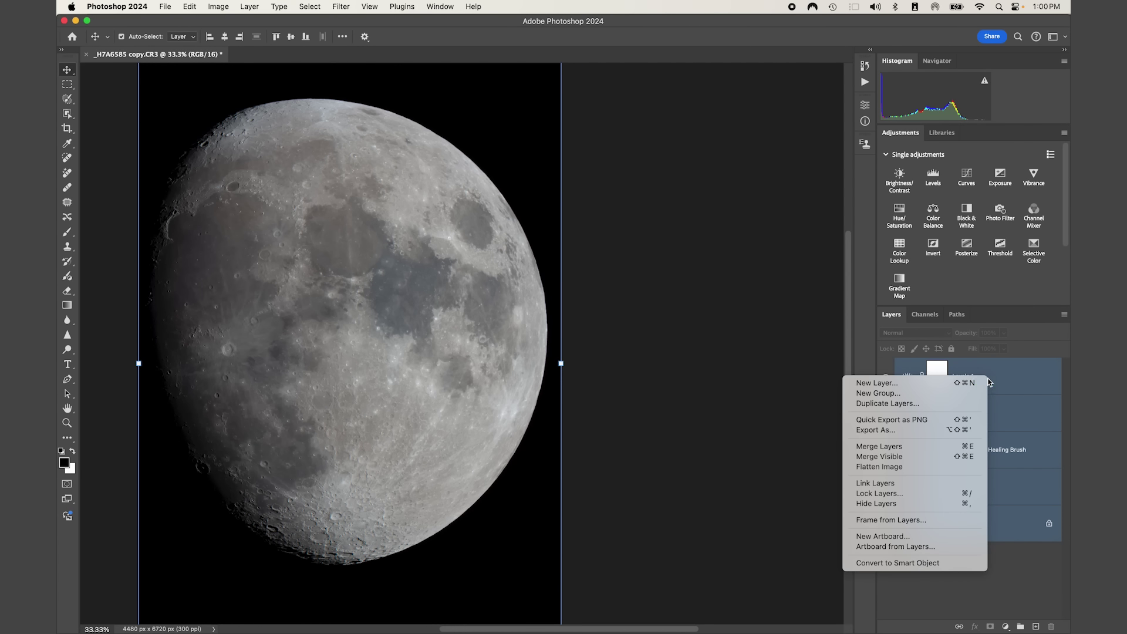
click(959, 403)
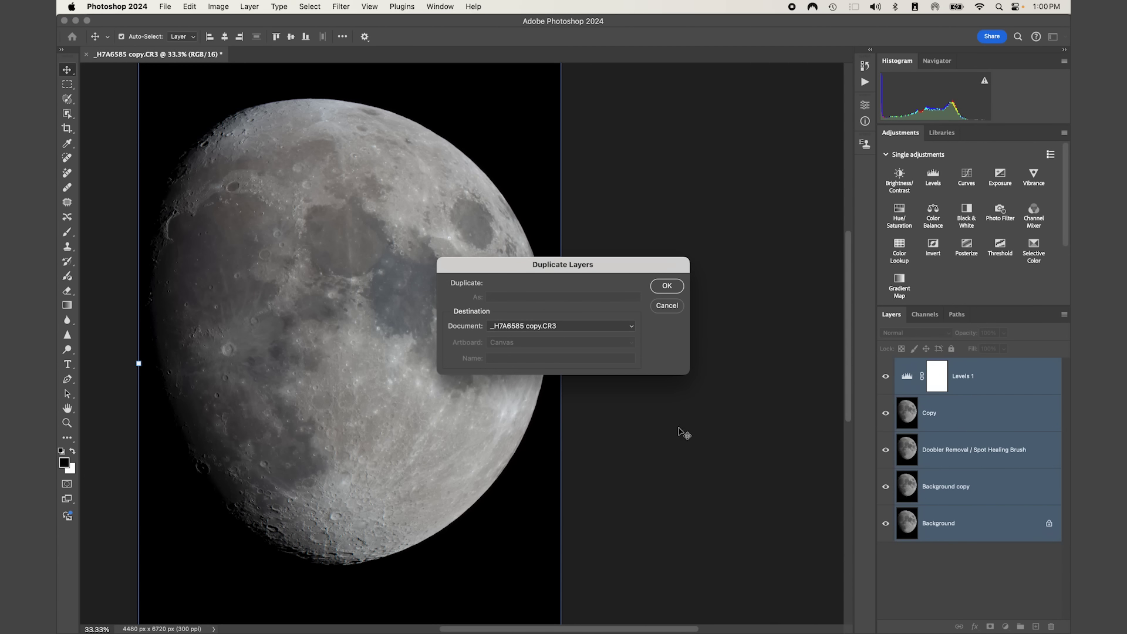
click(633, 328)
click(600, 334)
text(Ouch/ Sharp)
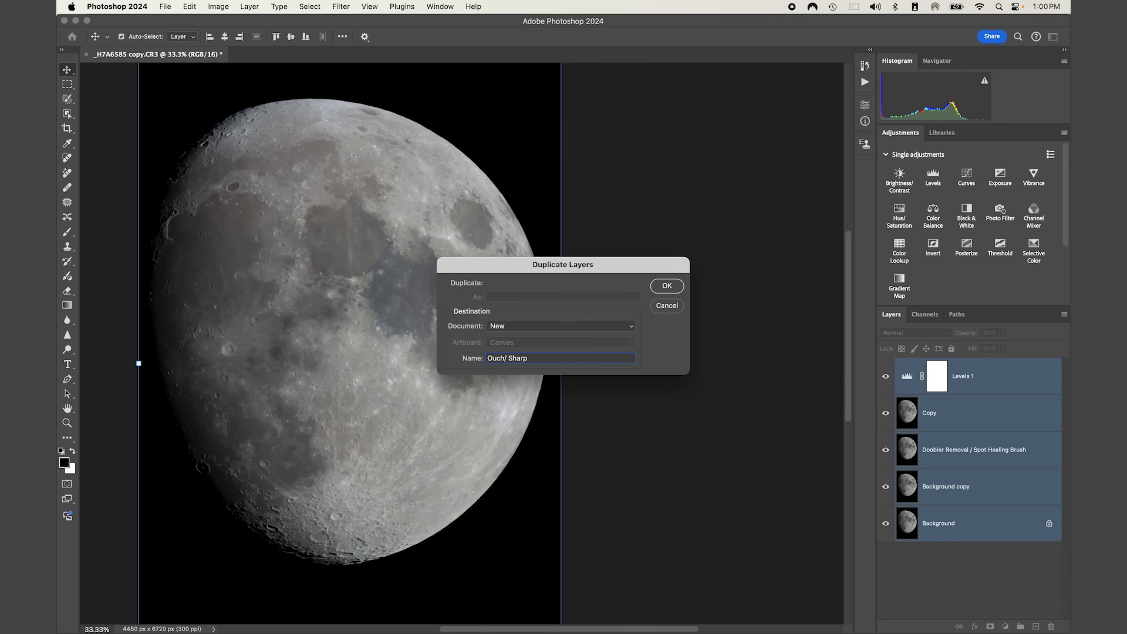
click(667, 287)
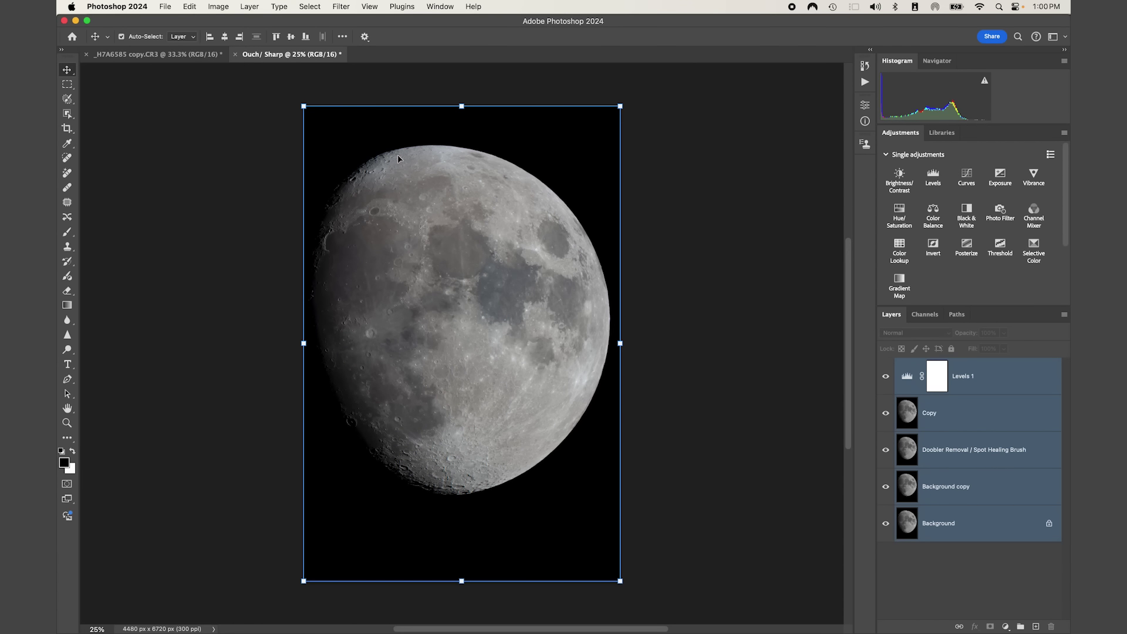
click(163, 58)
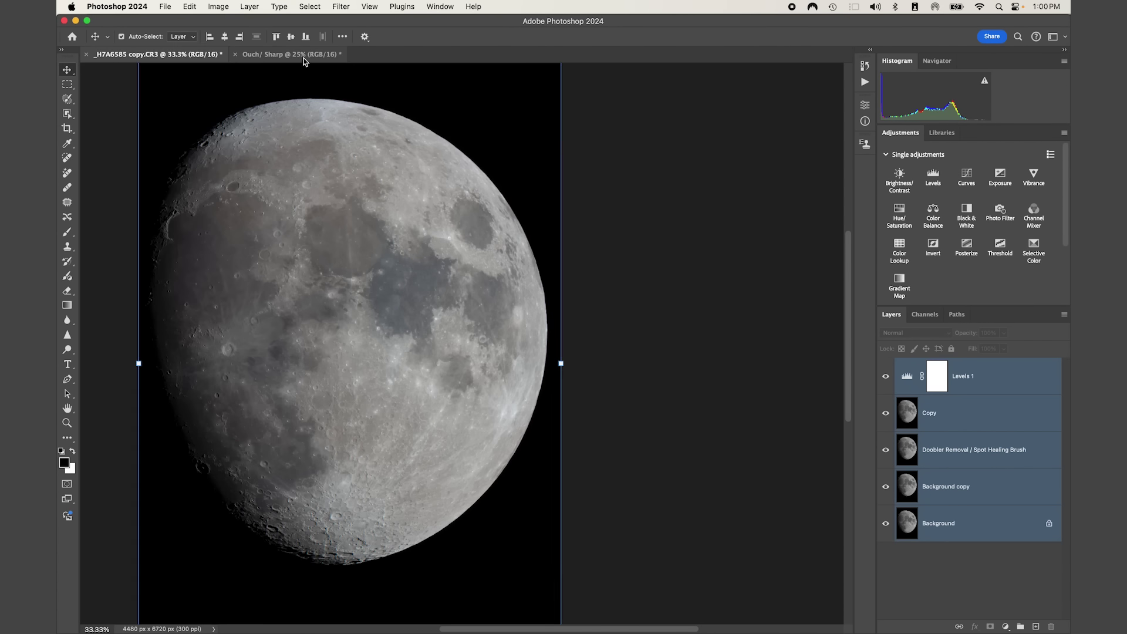
click(280, 56)
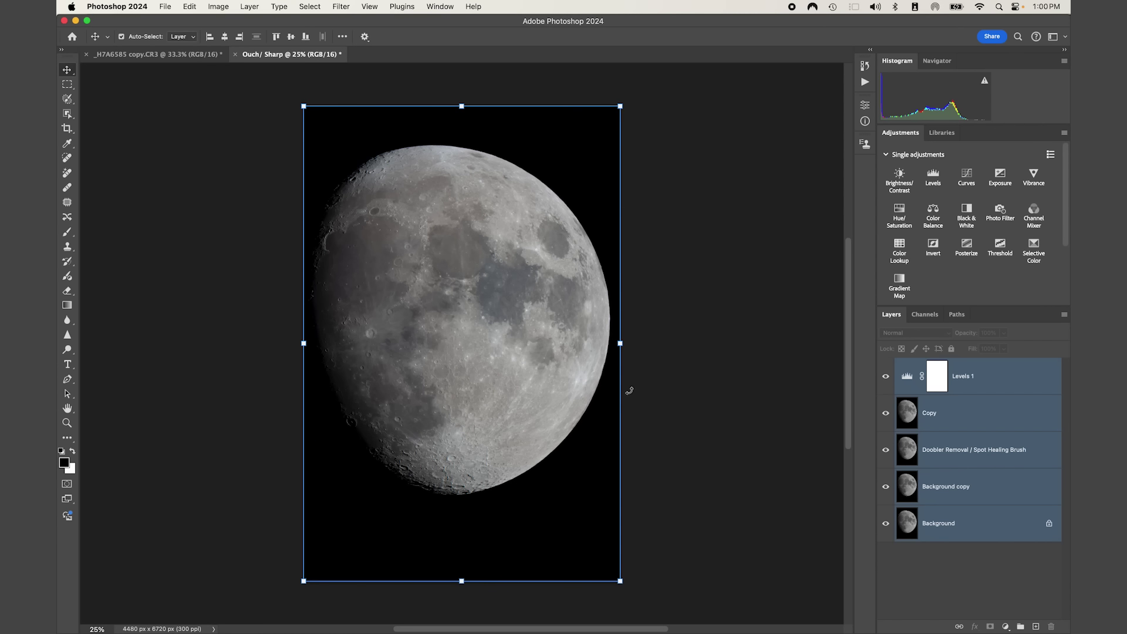
Step: Delete the Background copy and Background layers from the Ouch/ Sharp document
click(952, 392)
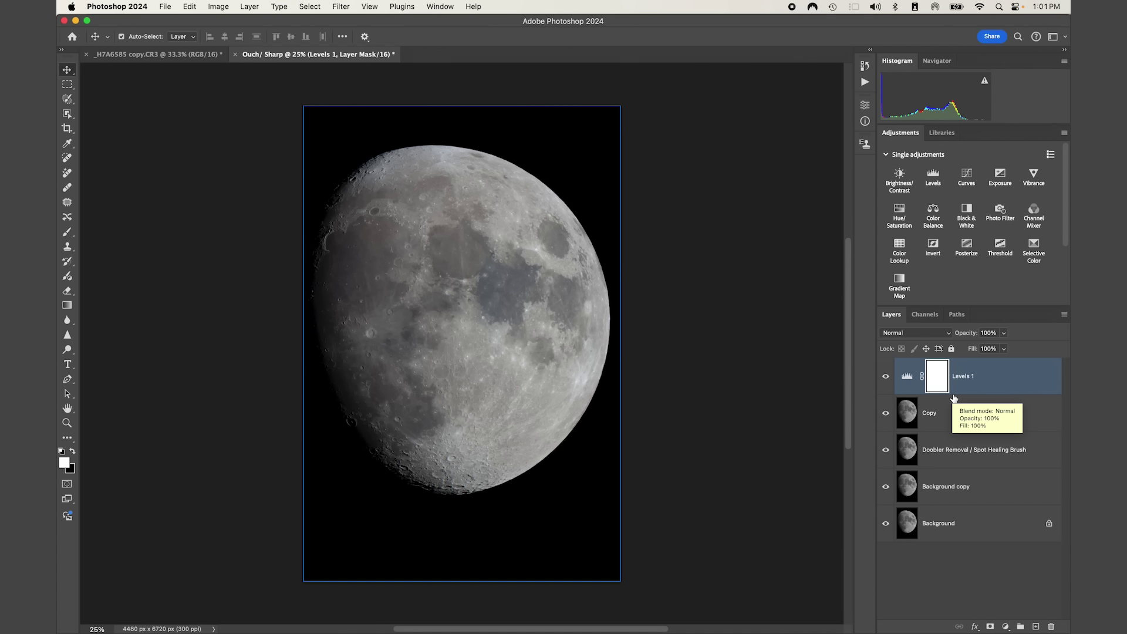
click(1004, 385)
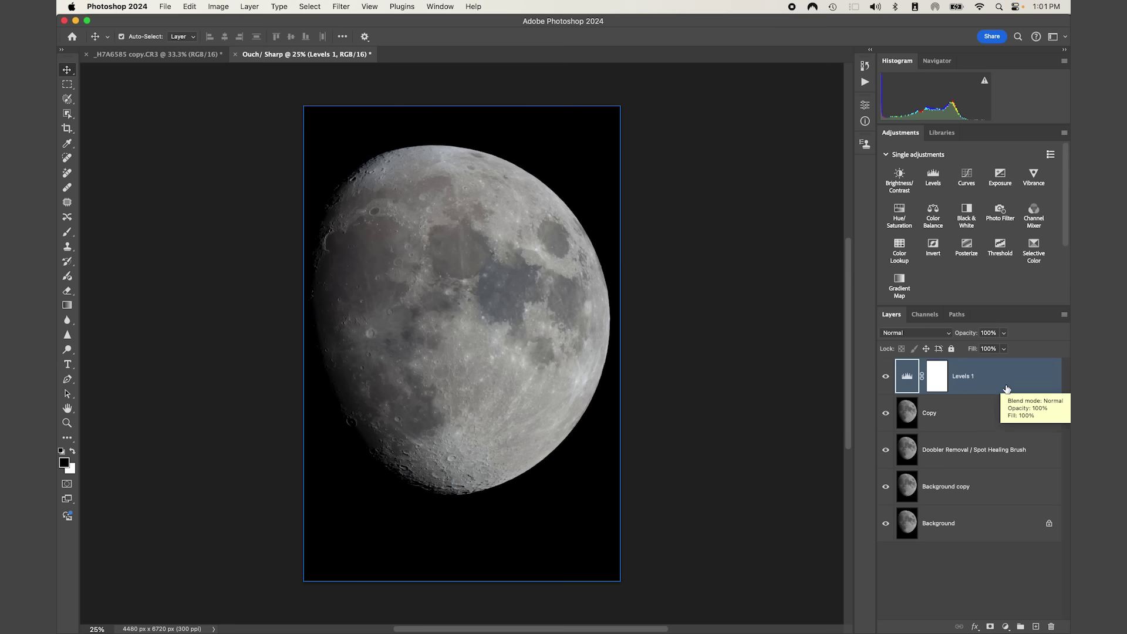
click(1027, 480)
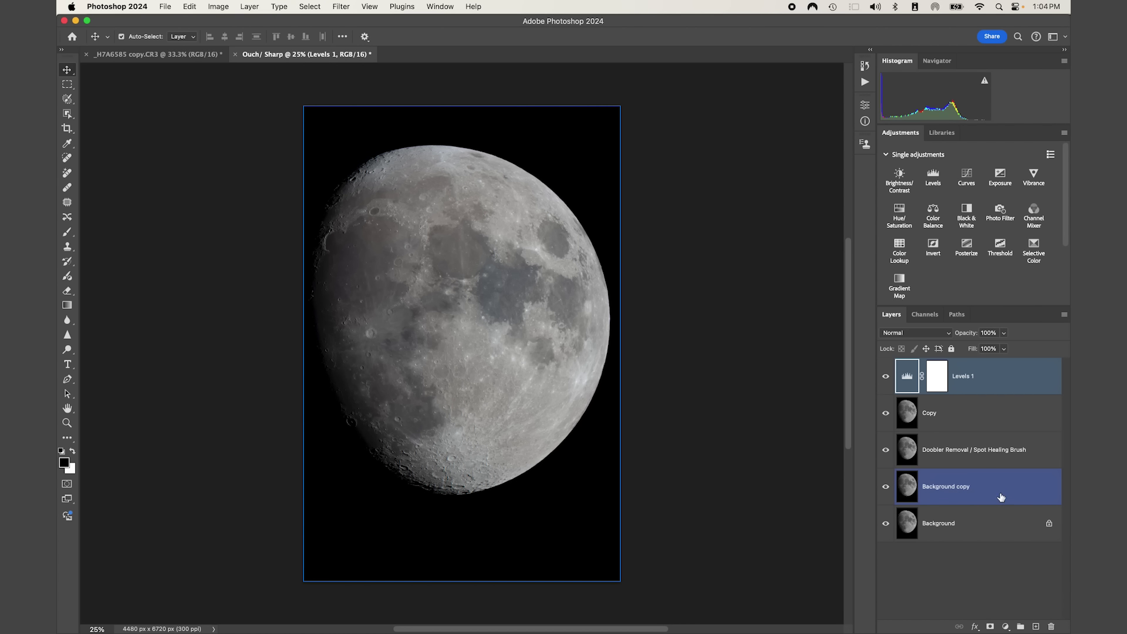
shift+click(1001, 498)
click(1001, 569)
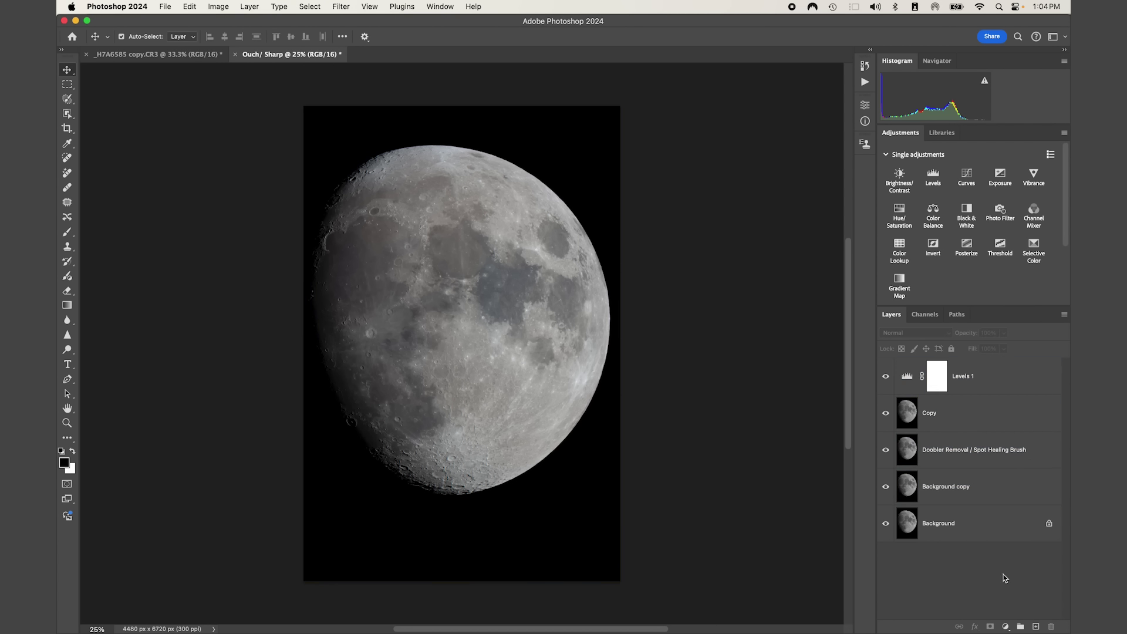
click(1027, 452)
click(1024, 459)
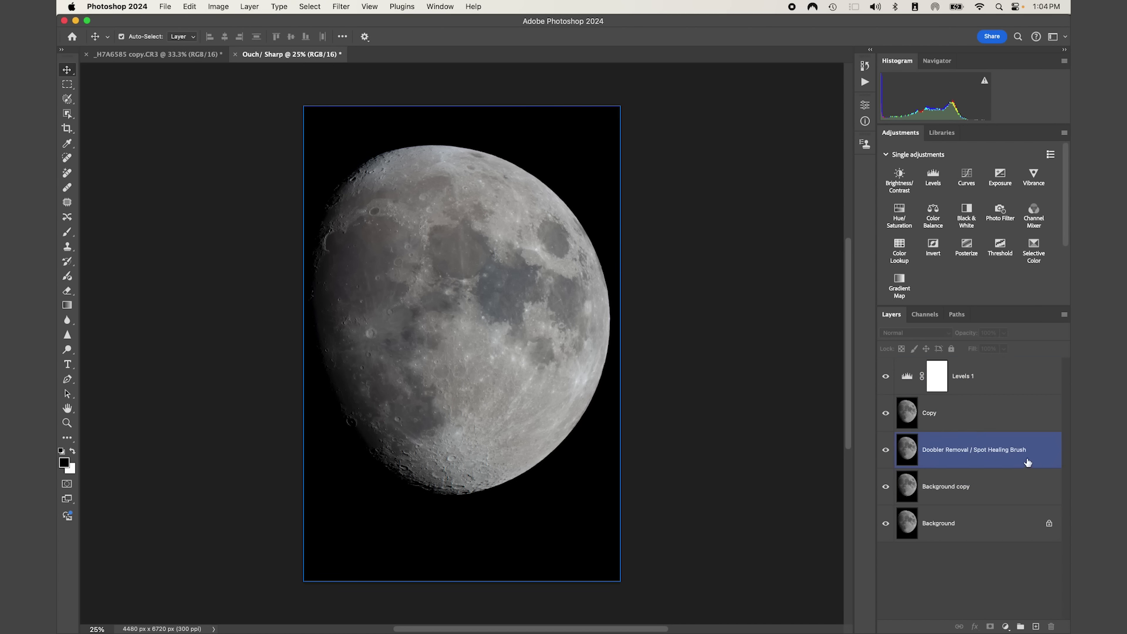
shift+click(1015, 486)
click(1016, 486)
shift+click(1006, 533)
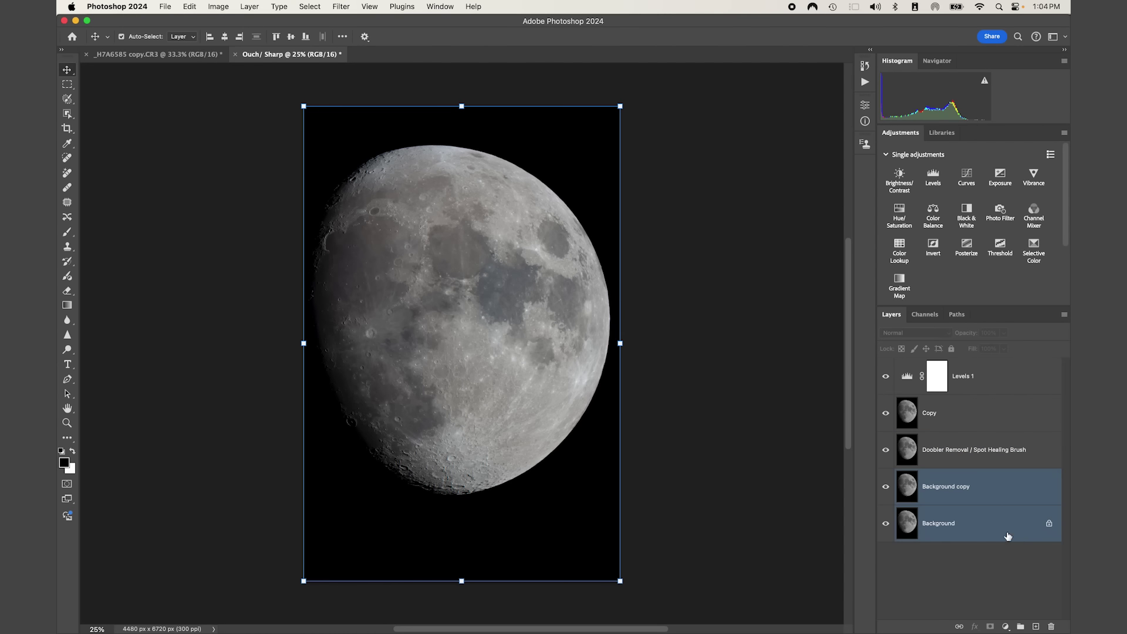
drag(1039, 534, 1051, 626)
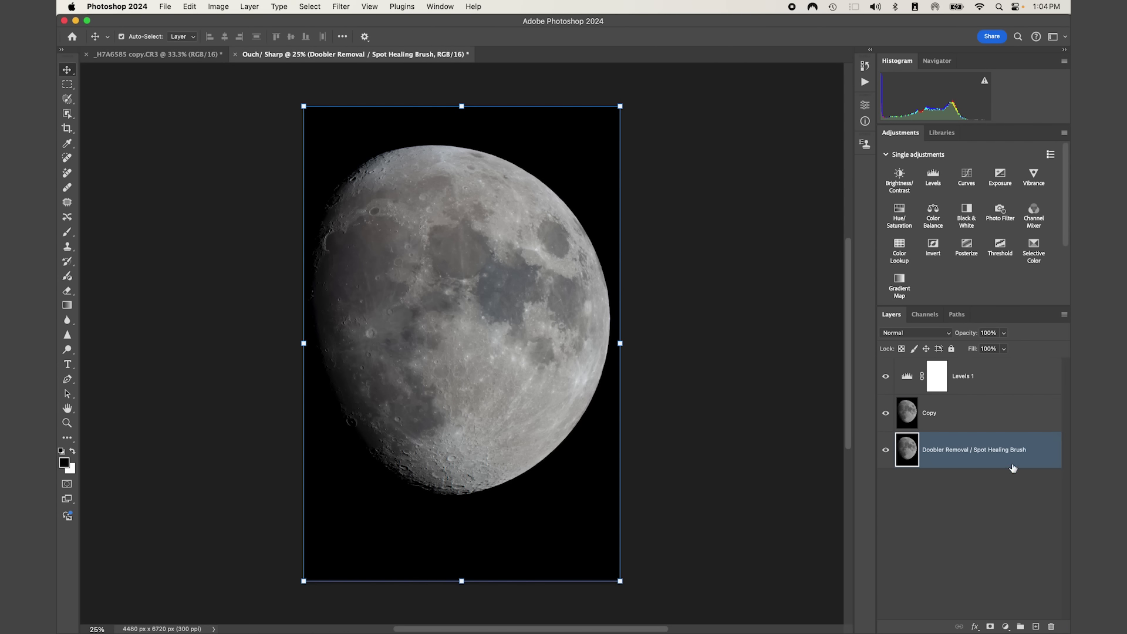
Step: Duplicate the Doobler Removal / Spot Healing Brush layer and hide the original
drag(1011, 456, 1036, 626)
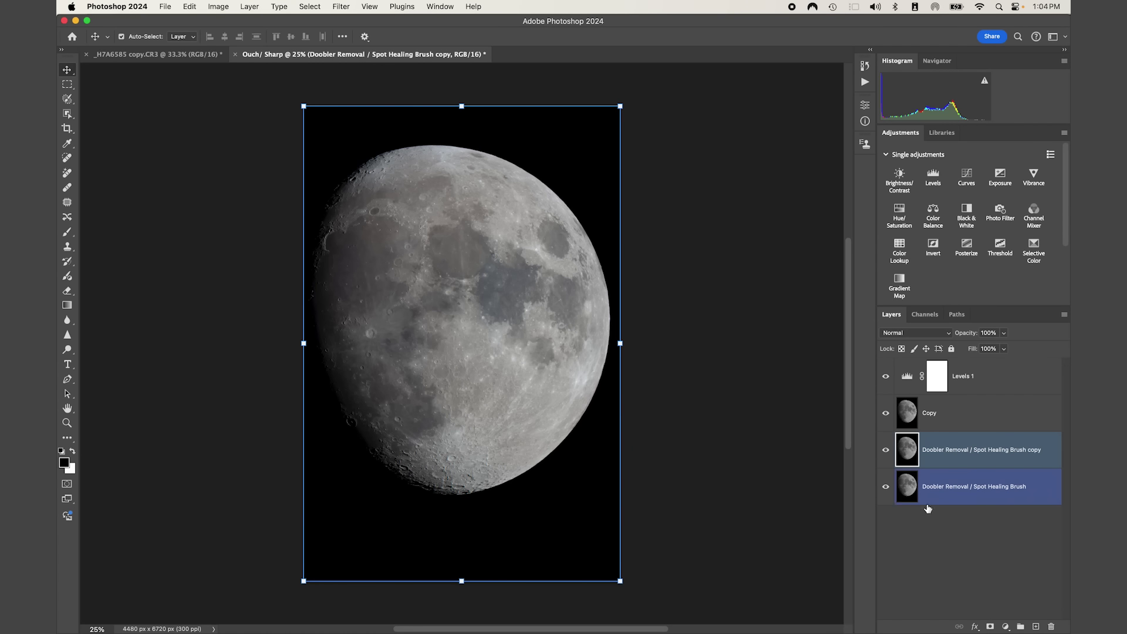
click(886, 489)
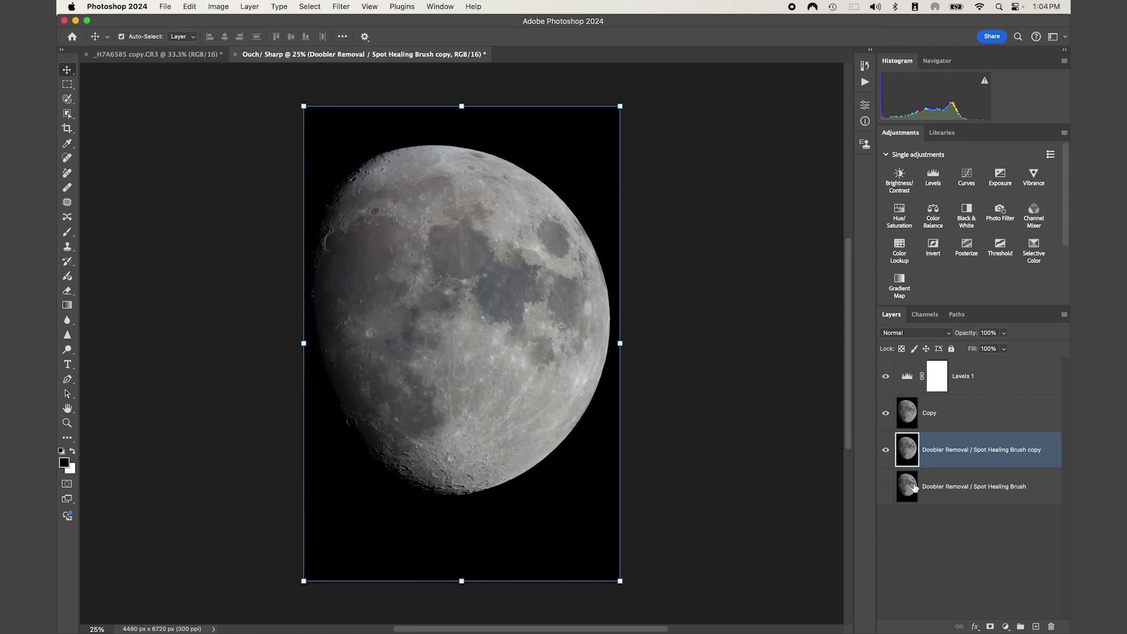
Step: Convert the Levels 1, Copy and Doobler Removal / Spot Healing Brush copy layers into one smart object
click(1007, 387)
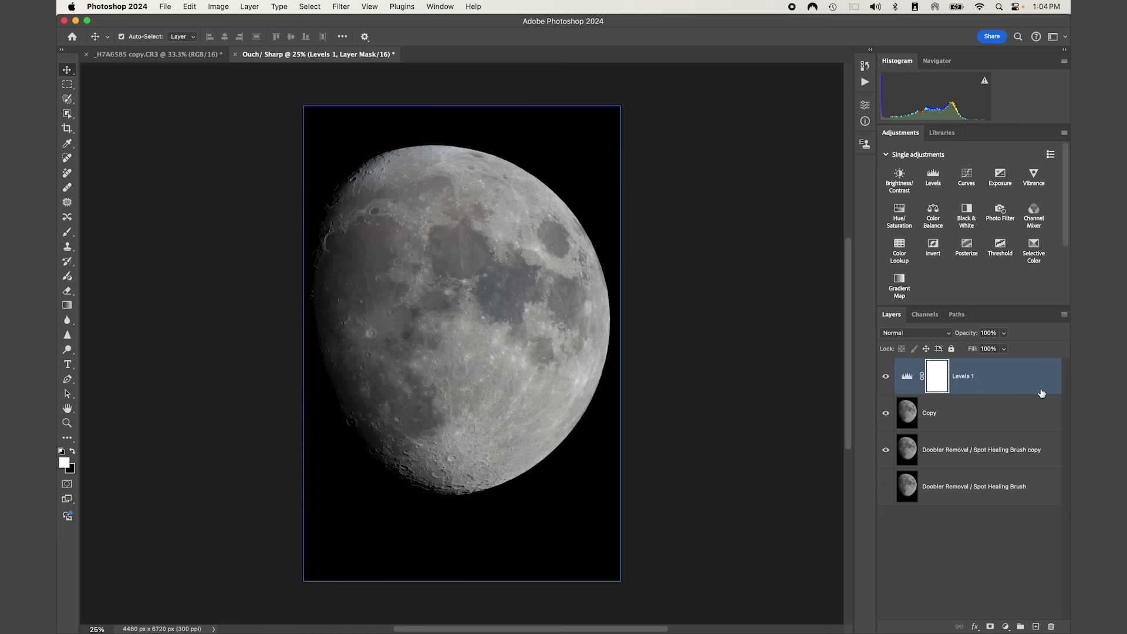
super+click(1022, 458)
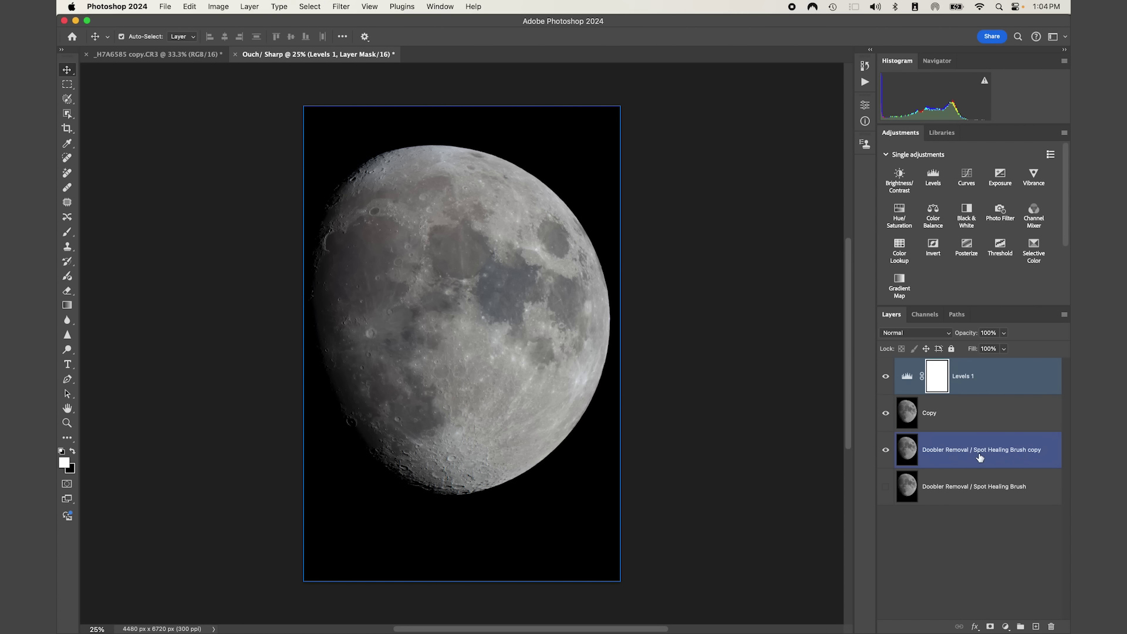
shift+click(978, 458)
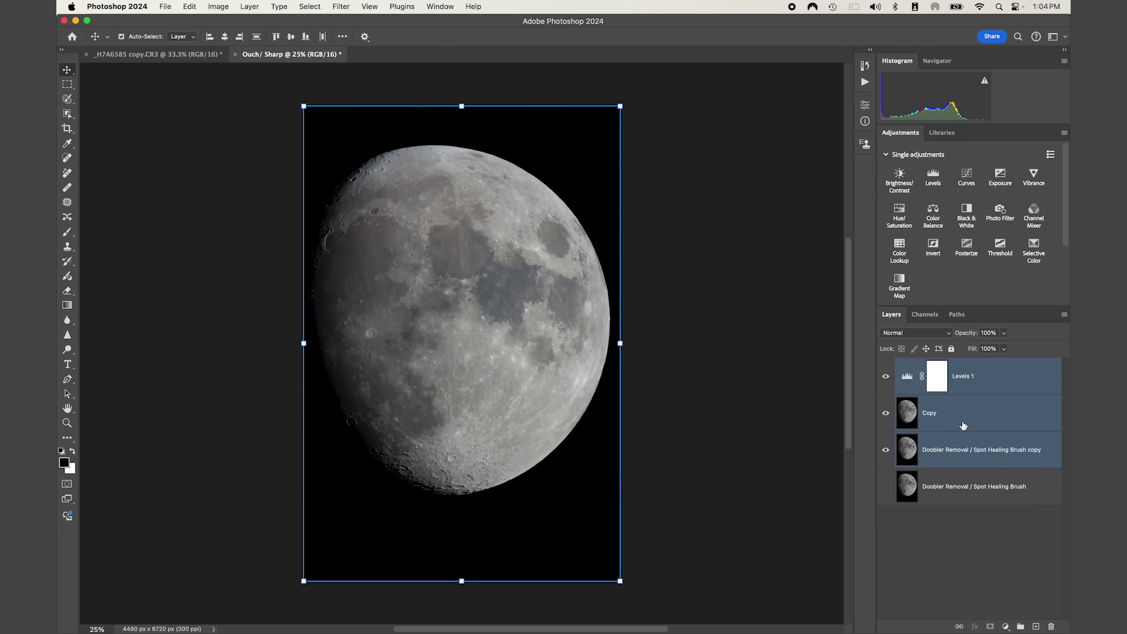
right_click(994, 370)
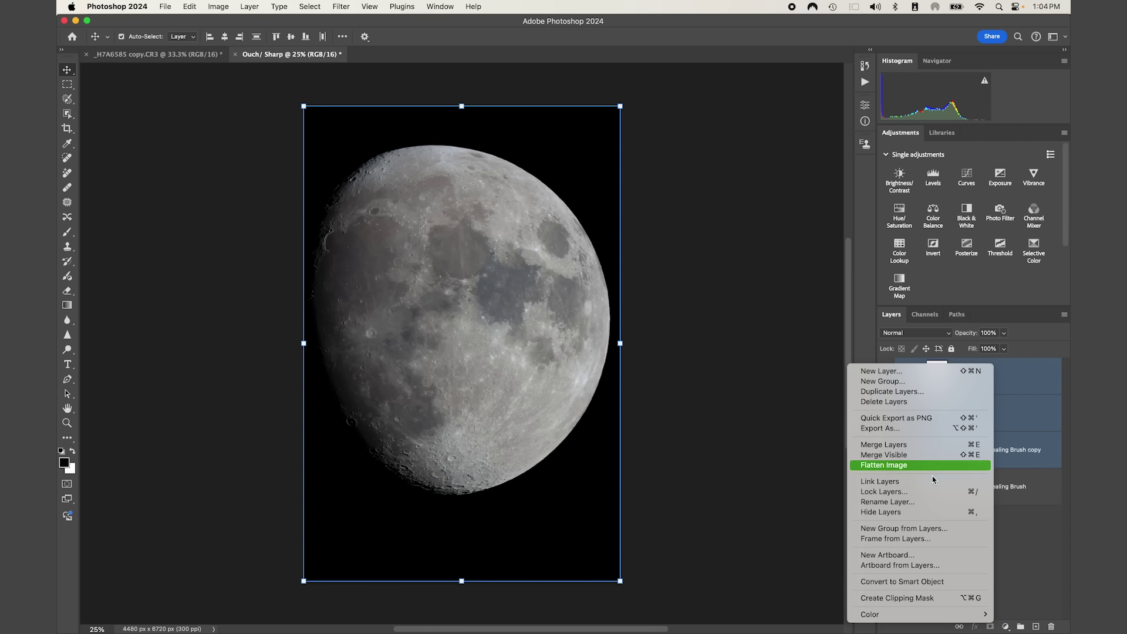
click(937, 582)
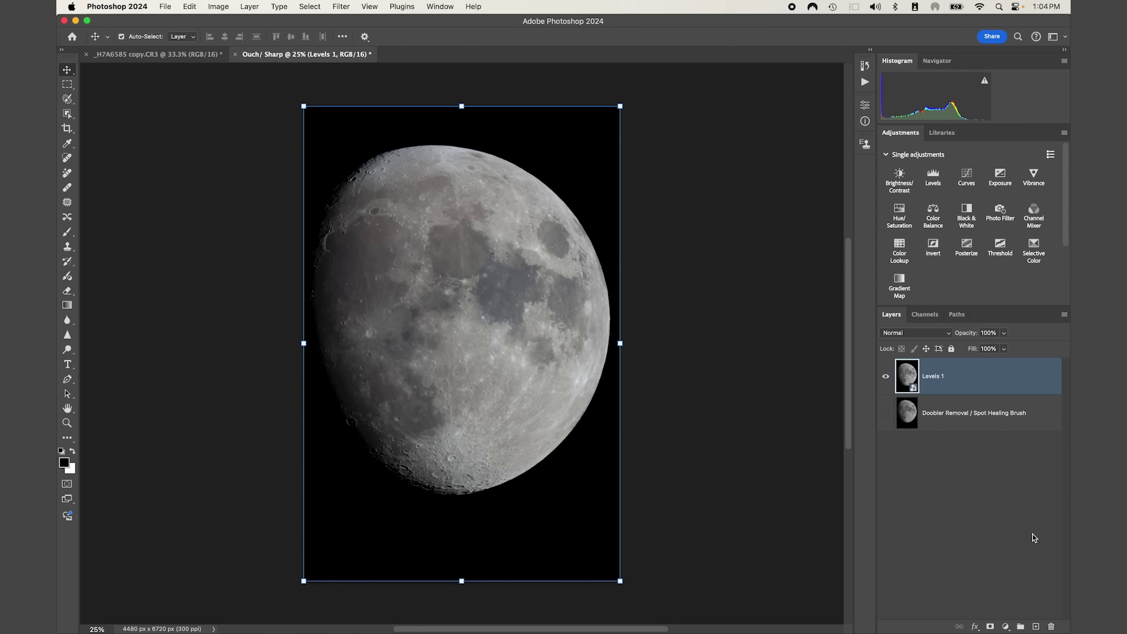
Step: Show the Doobler Removal / Spot Healing Brush layer again and rename the smart object layer "Blur"
click(885, 413)
double_click(935, 378)
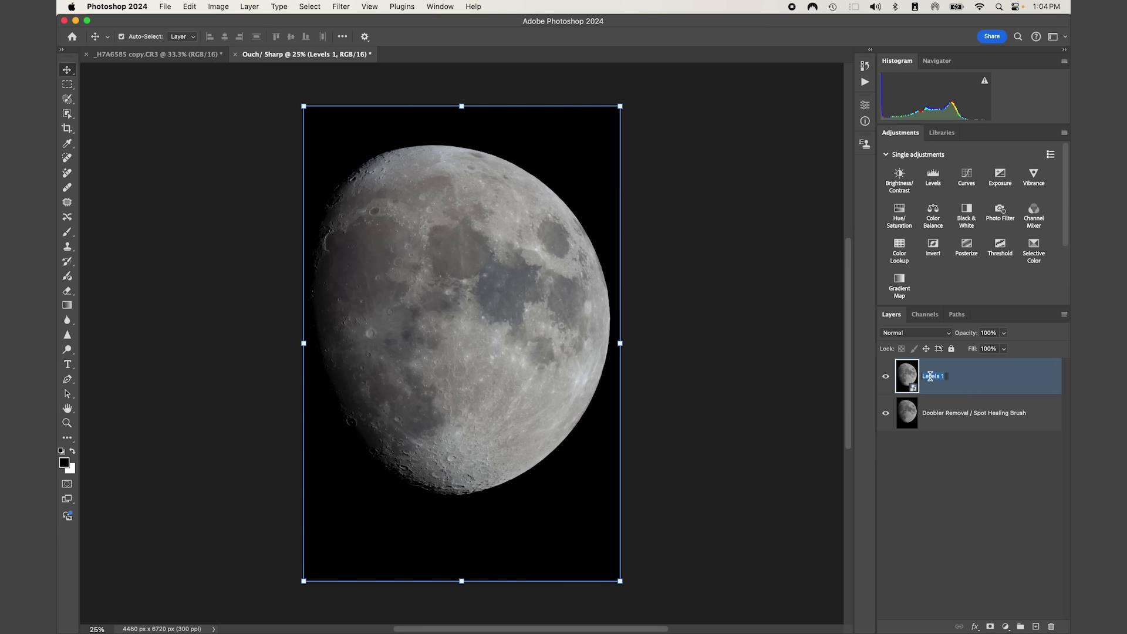
text(Blur)
key(Return)
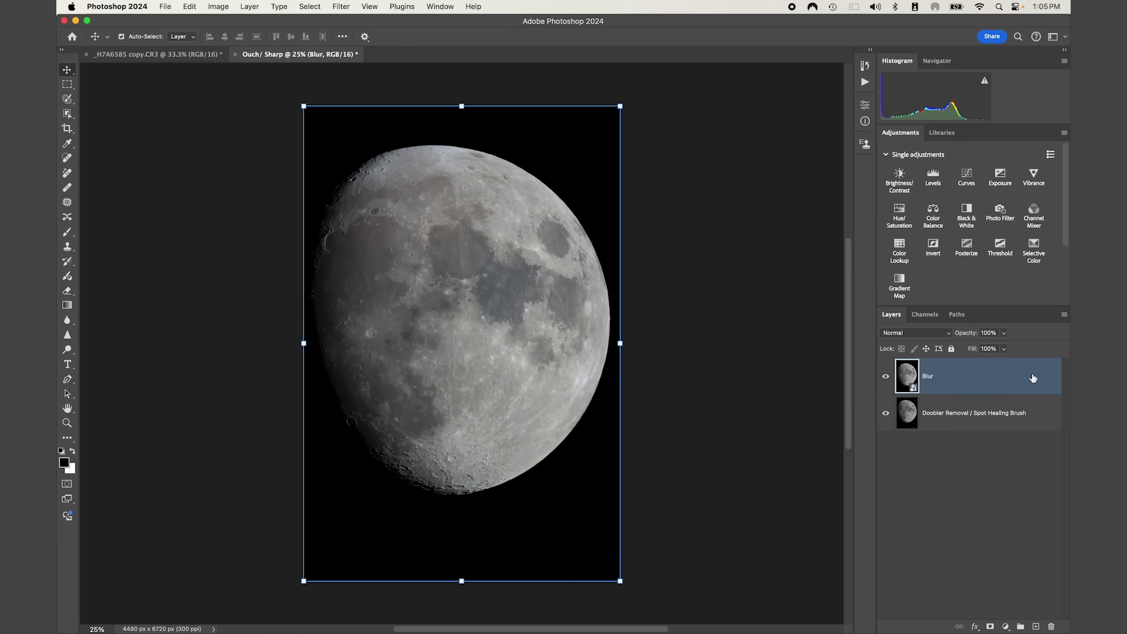
Step: Duplicate the Blur layer and rename the duplicate "High Pass"
drag(1033, 378, 1036, 628)
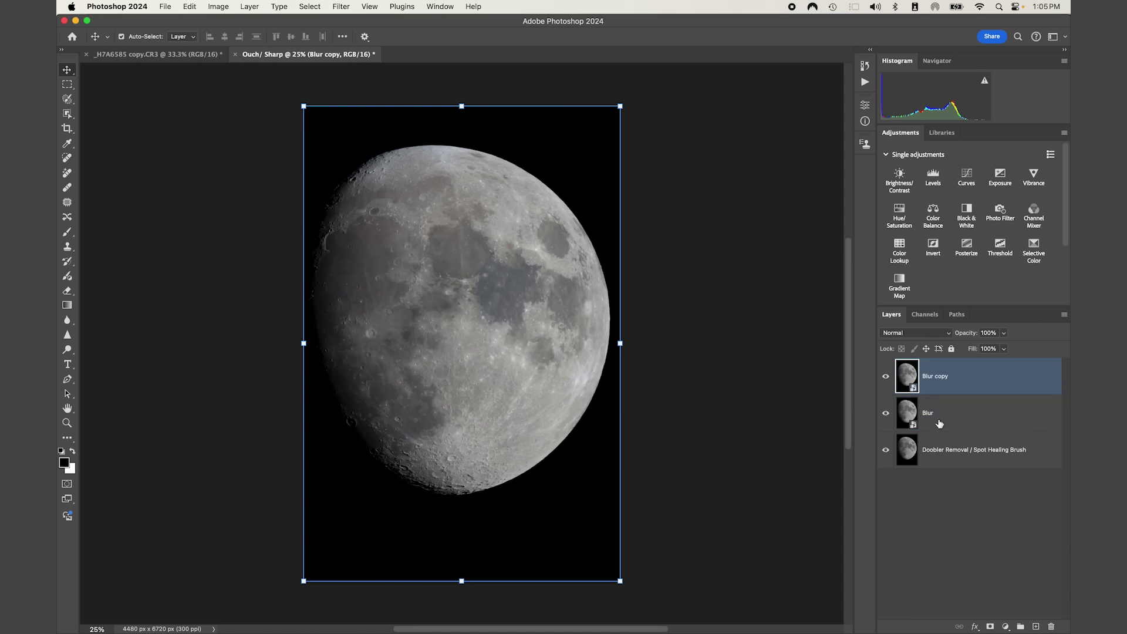
click(934, 377)
double_click(934, 377)
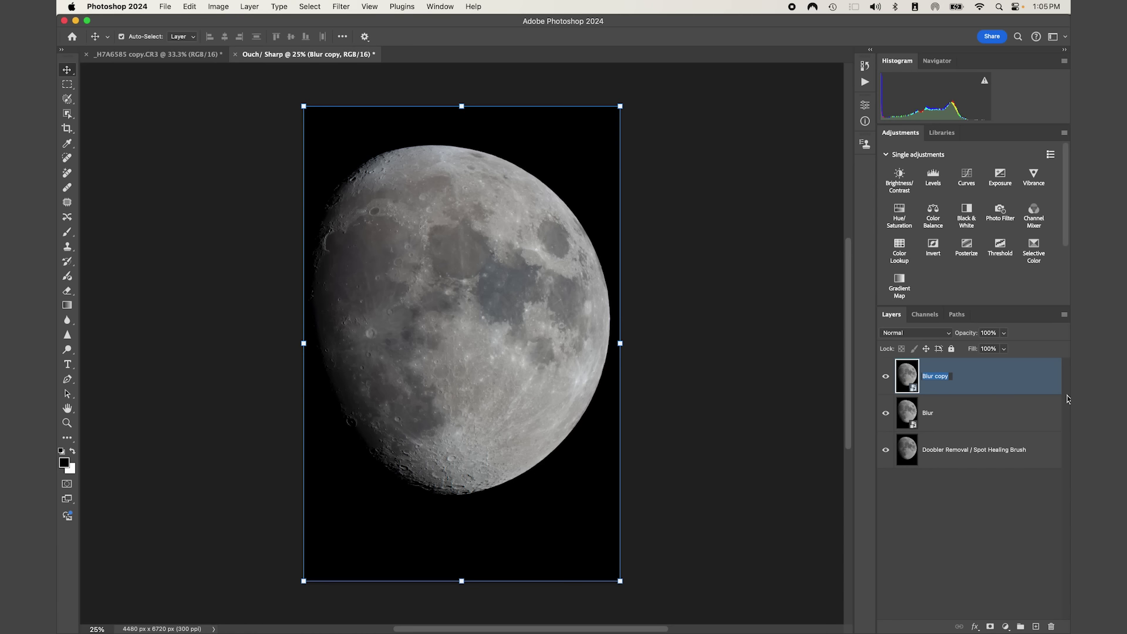
text(High Pass)
key(Return)
Step: Hide the High Pass layer and make the Blur layer the active layer
click(885, 377)
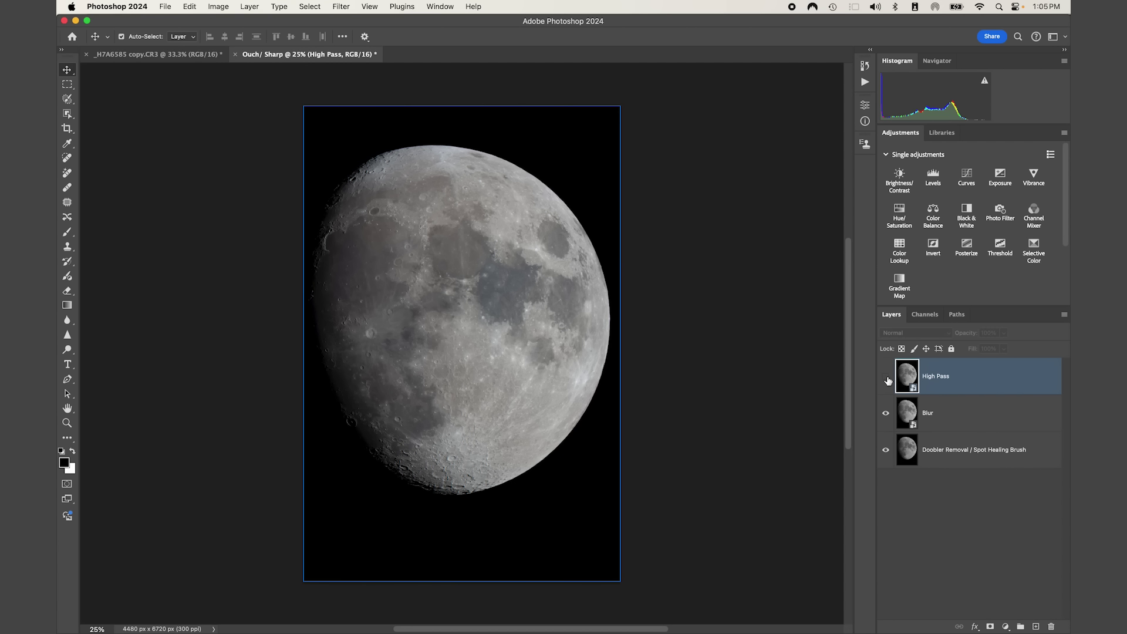
shift+click(980, 411)
click(996, 416)
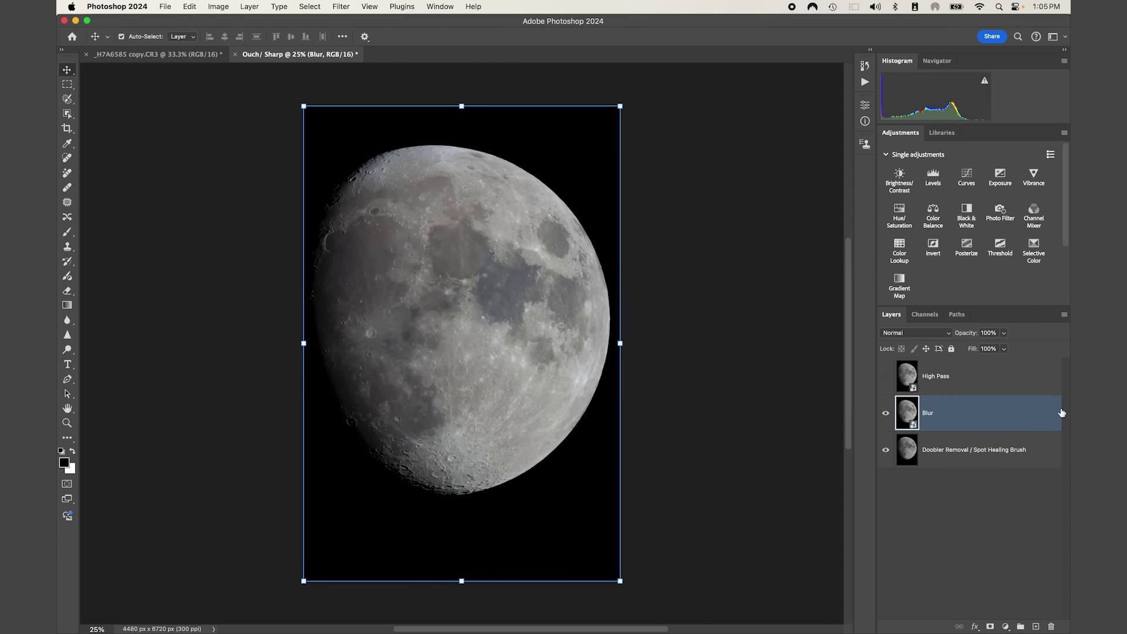
Step: Apply a Gaussian Blur with a radius of 0.4 pixels to the Blur smart object layer
click(341, 7)
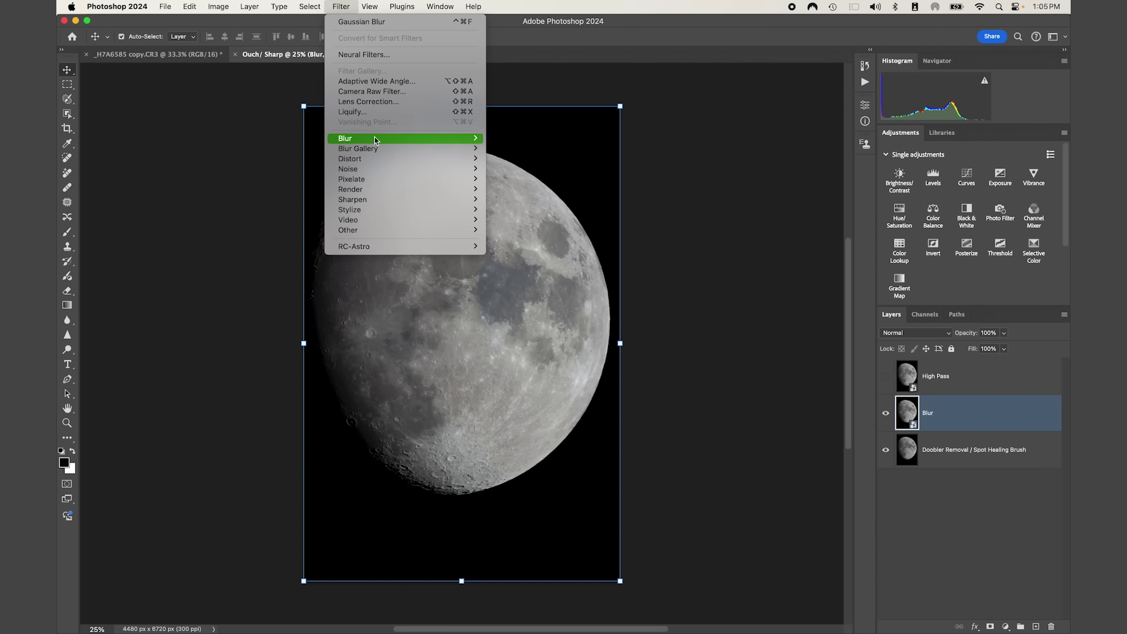
mouse_move(376, 139)
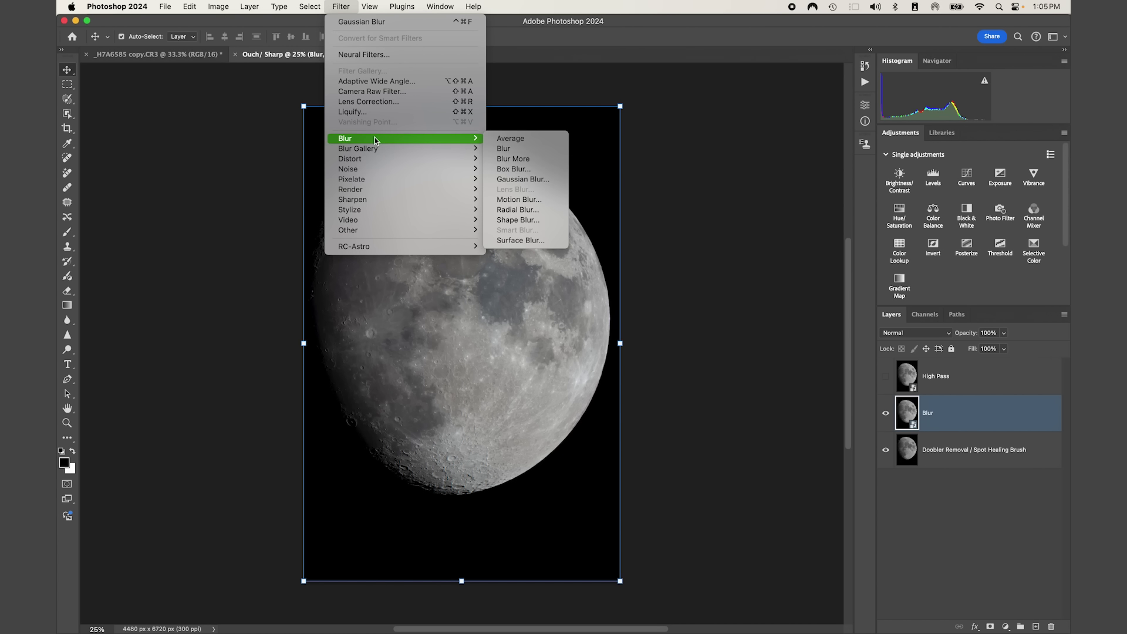
click(556, 179)
click(751, 246)
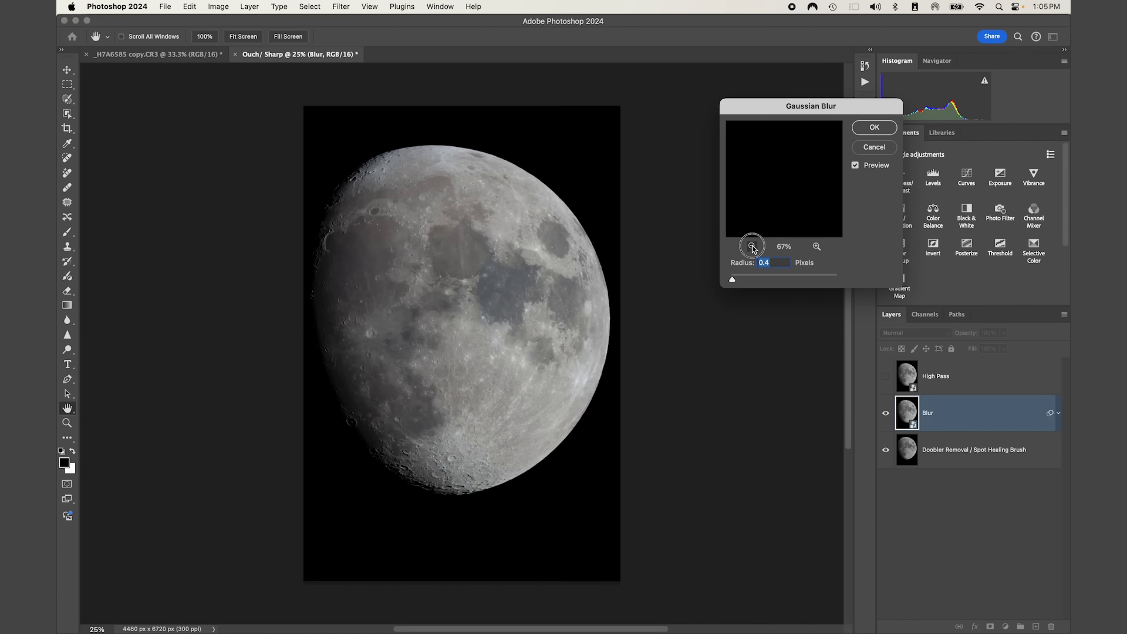
click(752, 245)
click(752, 246)
click(815, 246)
click(815, 247)
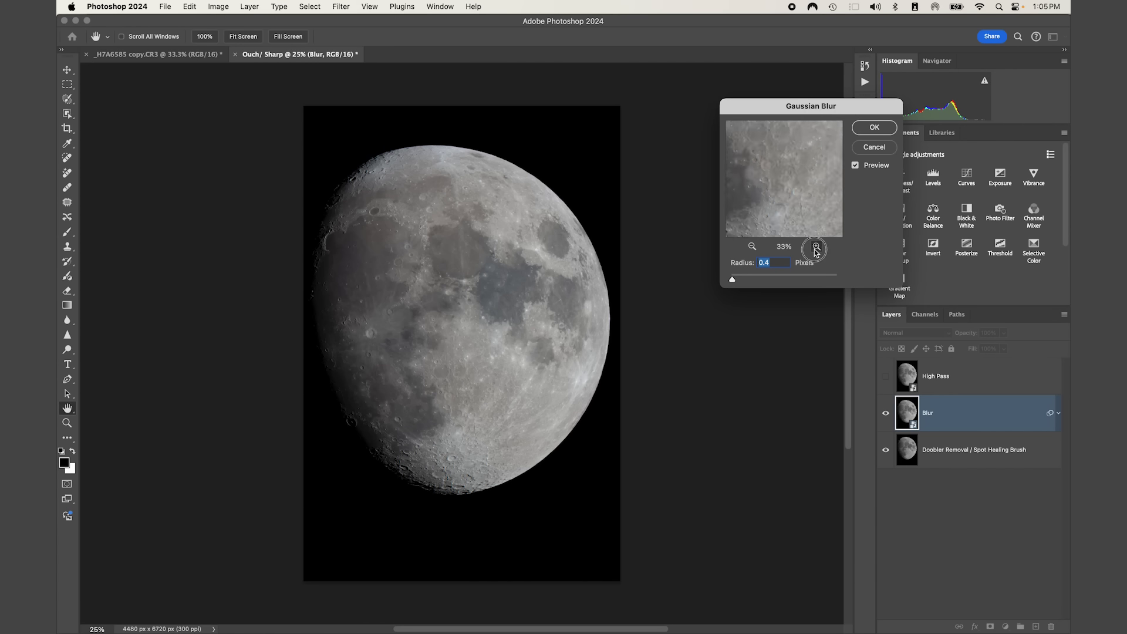
click(815, 247)
click(815, 246)
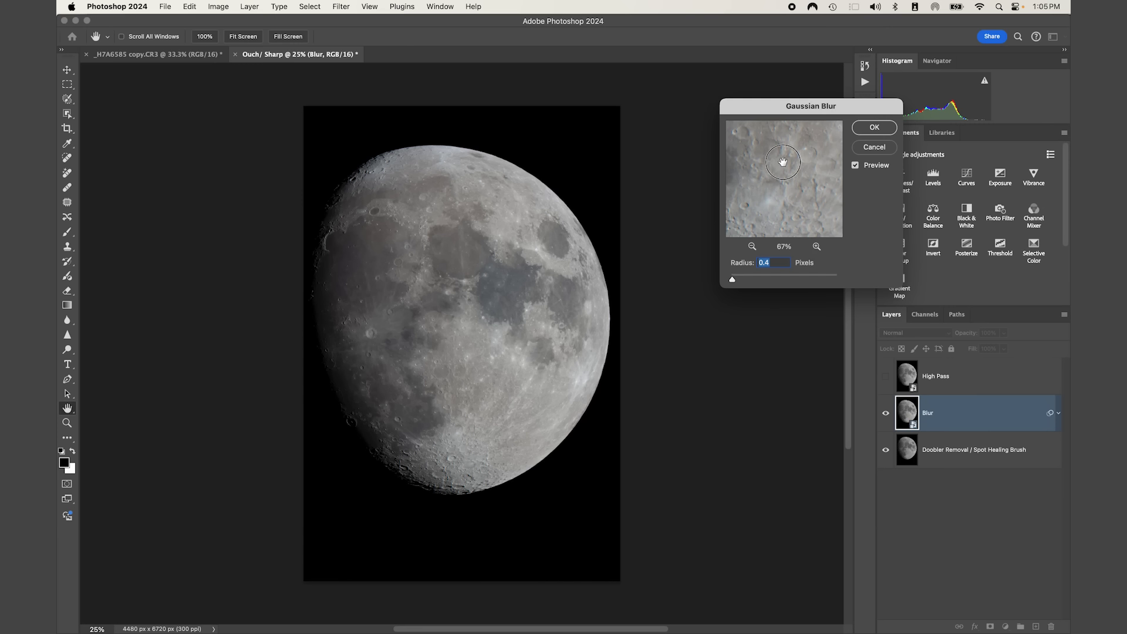
mouse_move(731, 279)
mouse_down()
mouse_move(771, 282)
mouse_move(731, 279)
mouse_up()
click(761, 262)
text(.4)
click(874, 126)
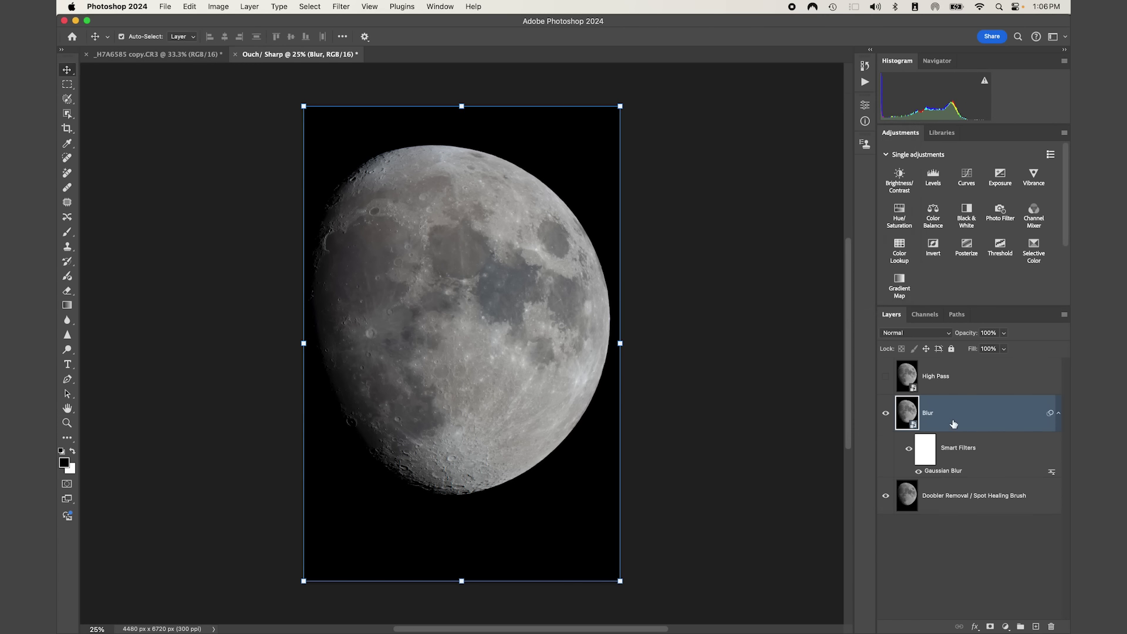
Step: Show the High Pass layer again and start the High Pass filter on it with the preview on
click(968, 384)
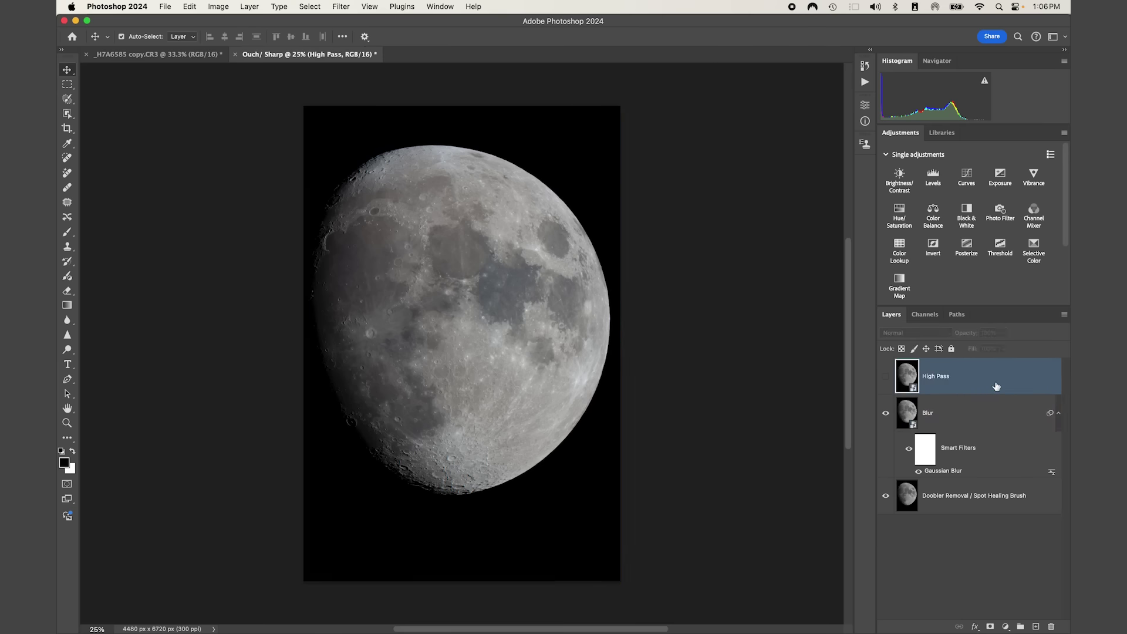
click(886, 379)
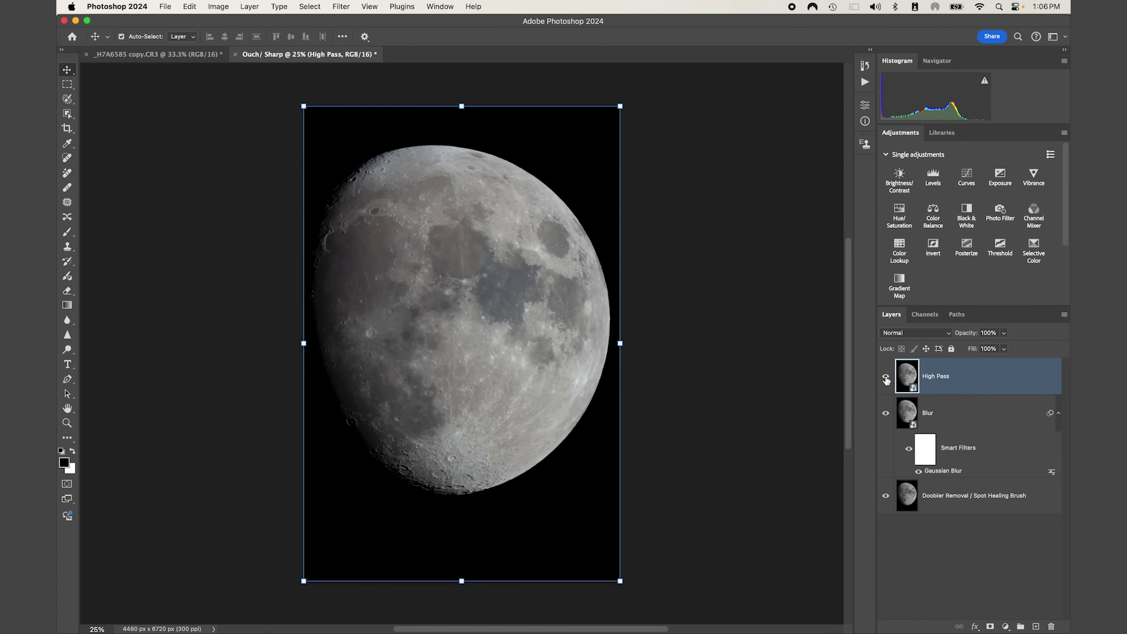
click(347, 7)
mouse_move(411, 230)
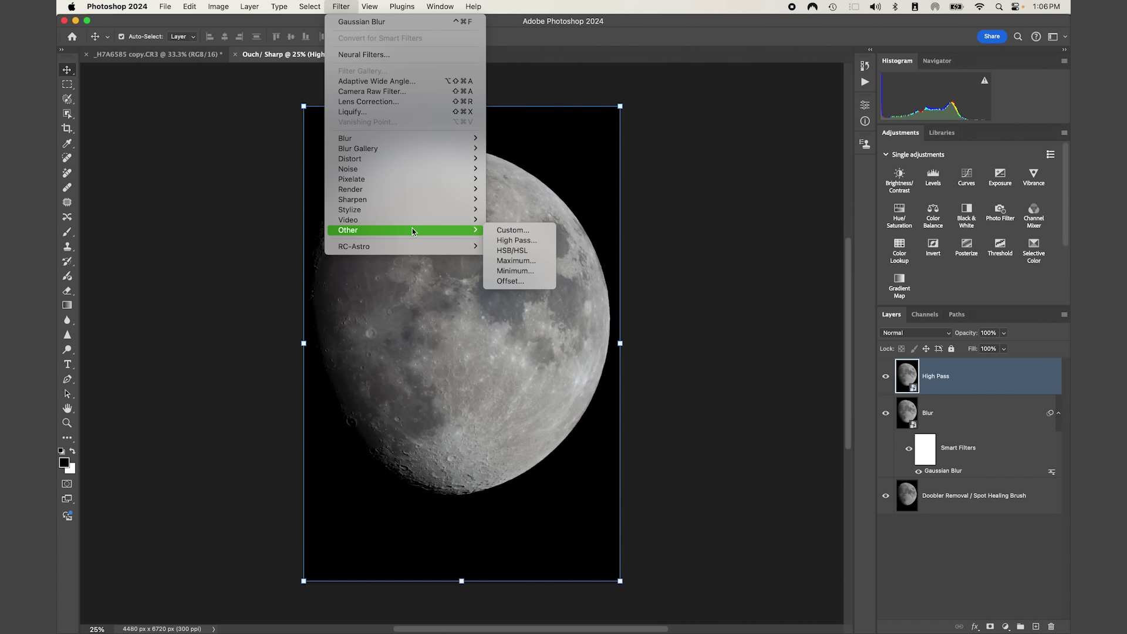
click(545, 241)
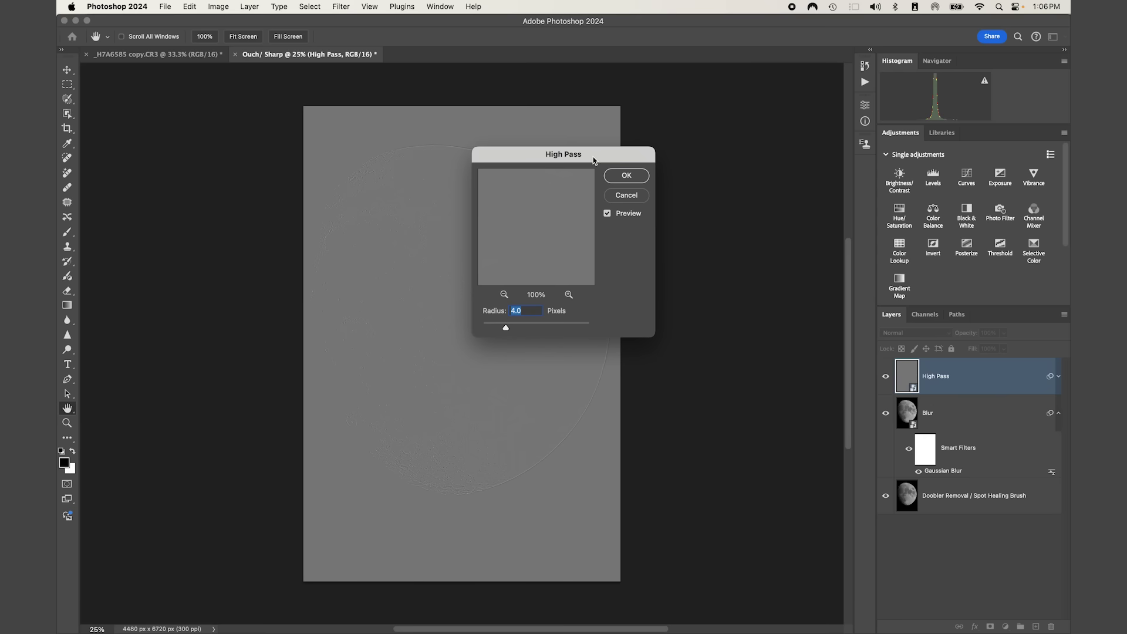
drag(593, 160, 792, 137)
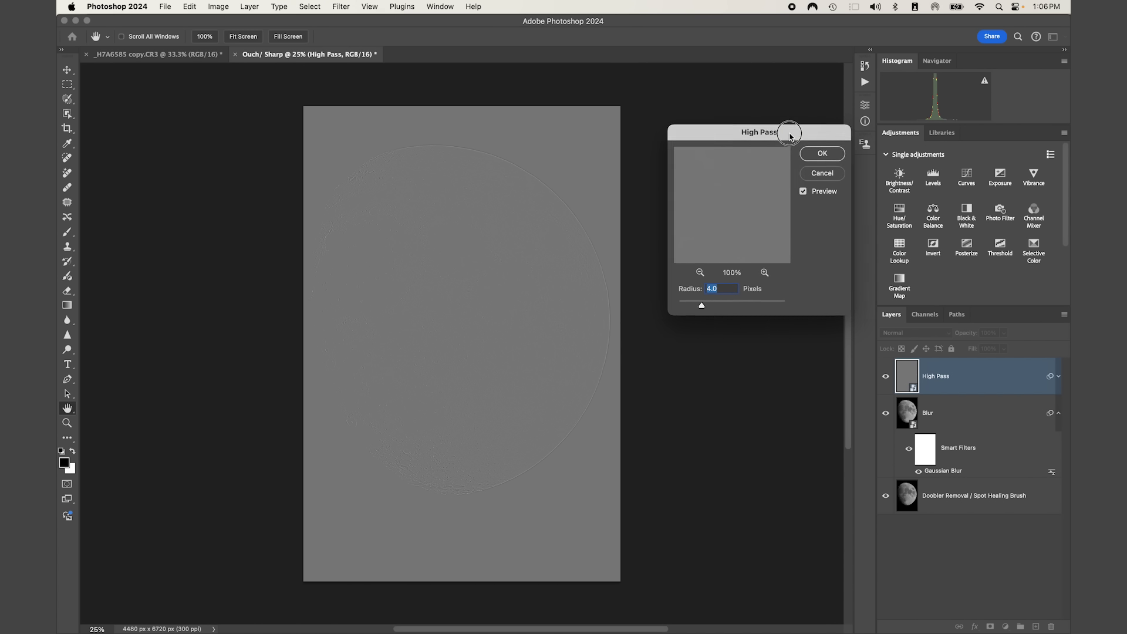
super+click(562, 286)
super+click(562, 286)
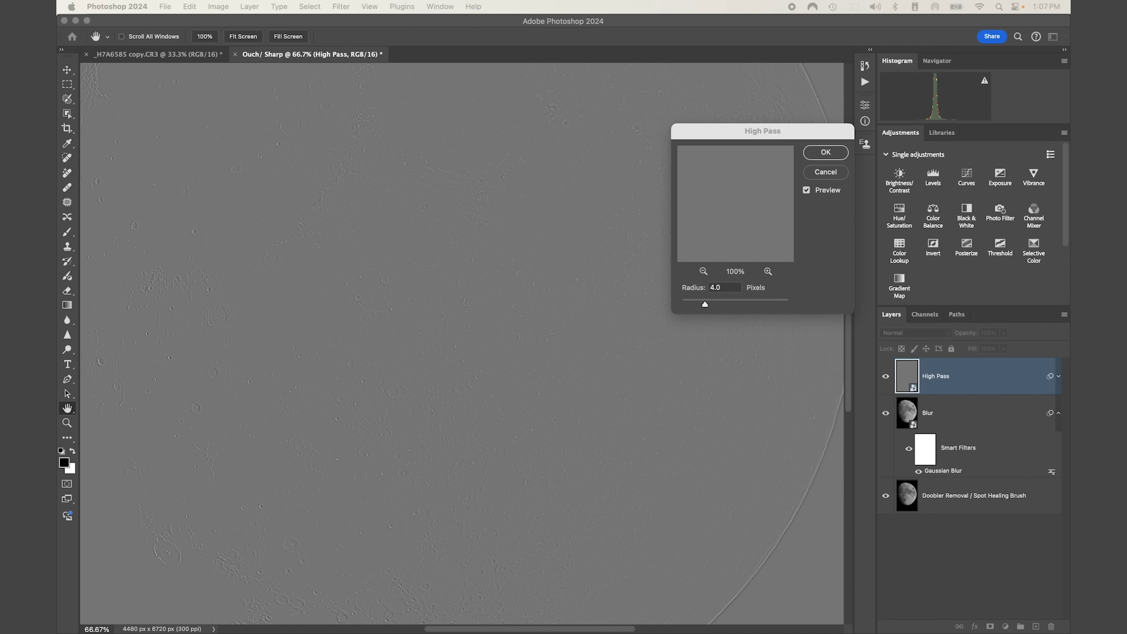
Step: Try larger High Pass radii of 10 and about 123.6 pixels and examine the effect on the moon
click(740, 289)
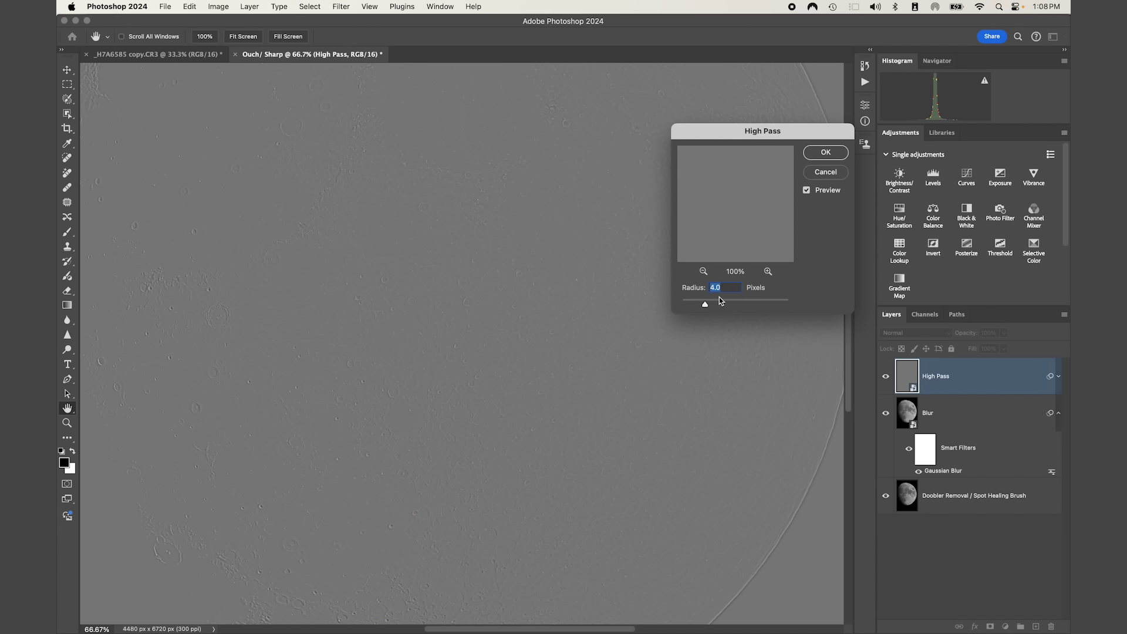
click(721, 288)
double_click(721, 288)
text(10)
drag(724, 305, 754, 303)
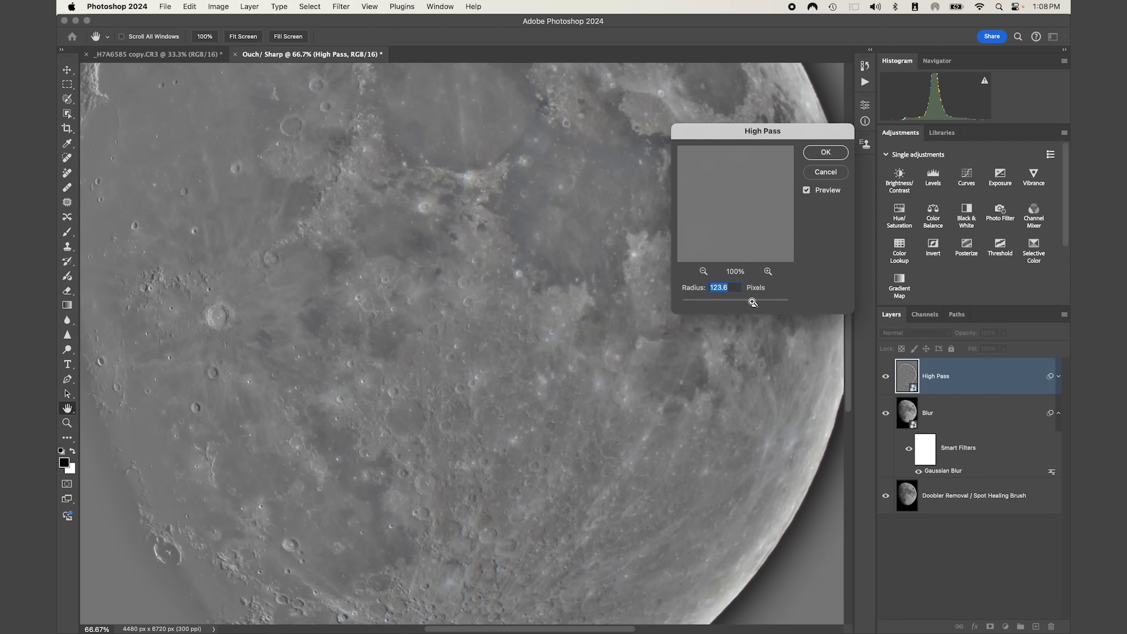
key(super+minus)
key(super+minus)
key(super+minus)
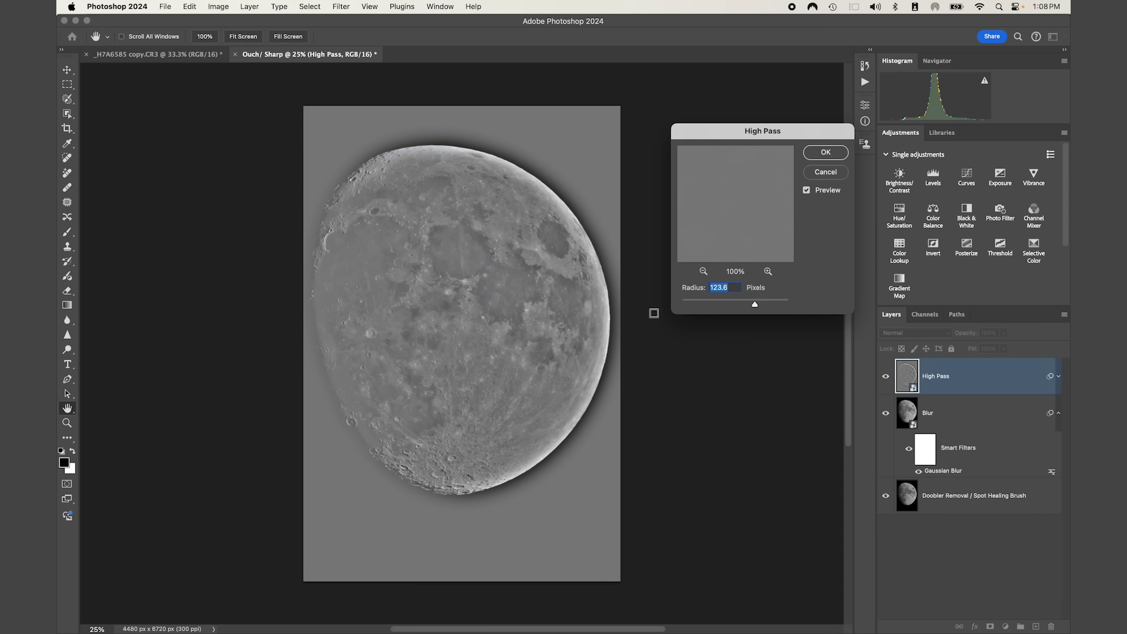
key(super+minus)
key(super+equal)
key(super+equal)
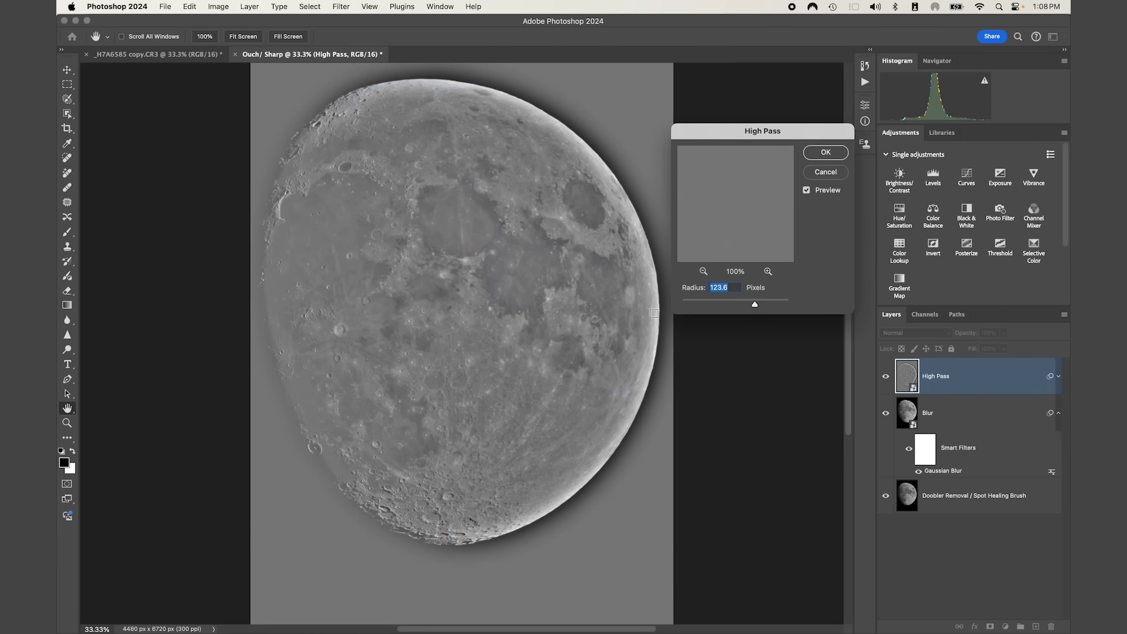
key(super+equal)
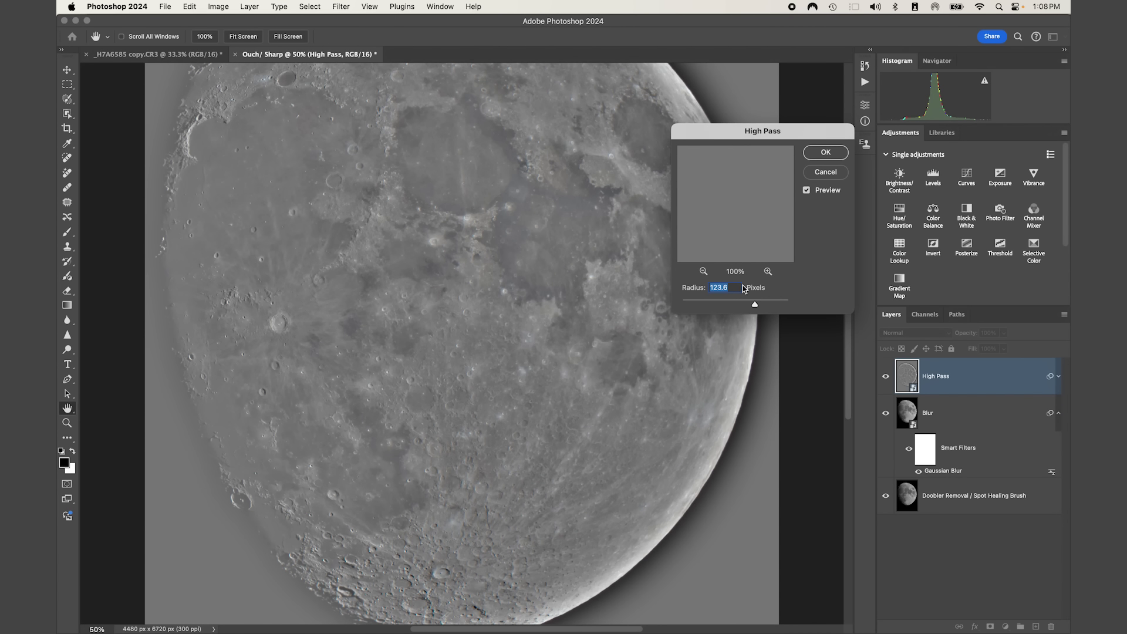
Step: Apply the High Pass filter with a radius of 4 pixels and set the layer's blend mode to Linear Light
text(4)
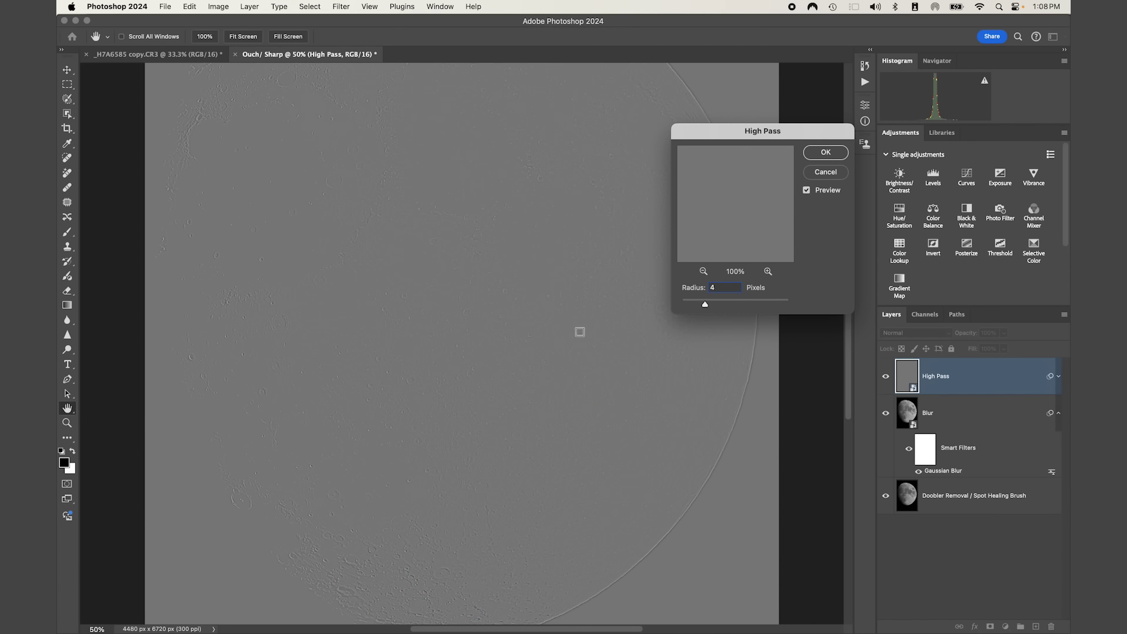
click(825, 152)
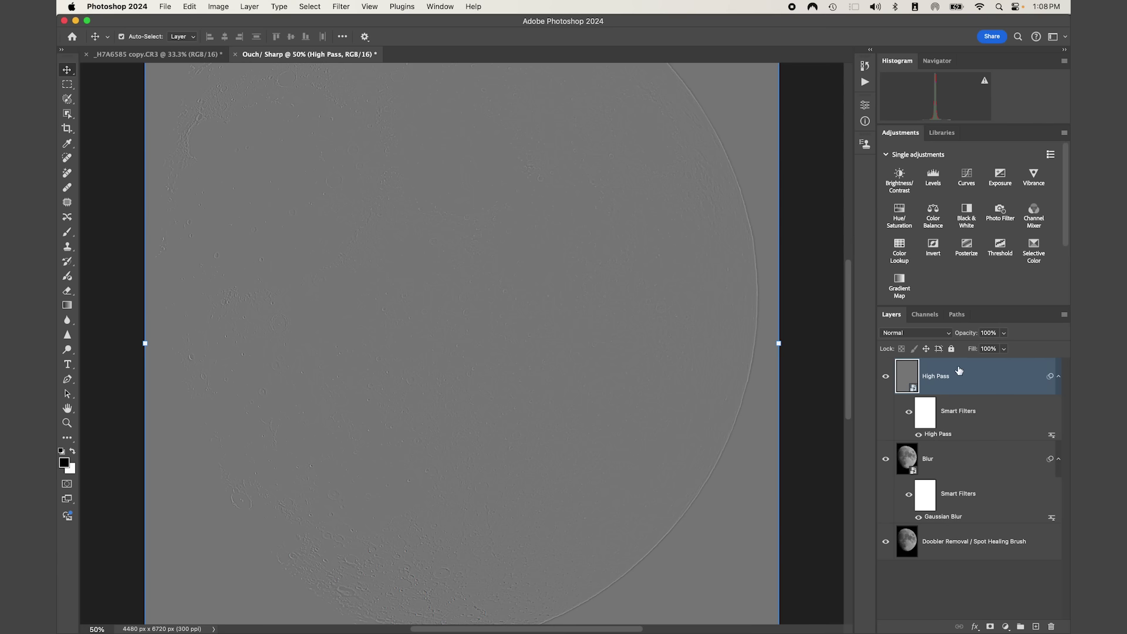
click(949, 333)
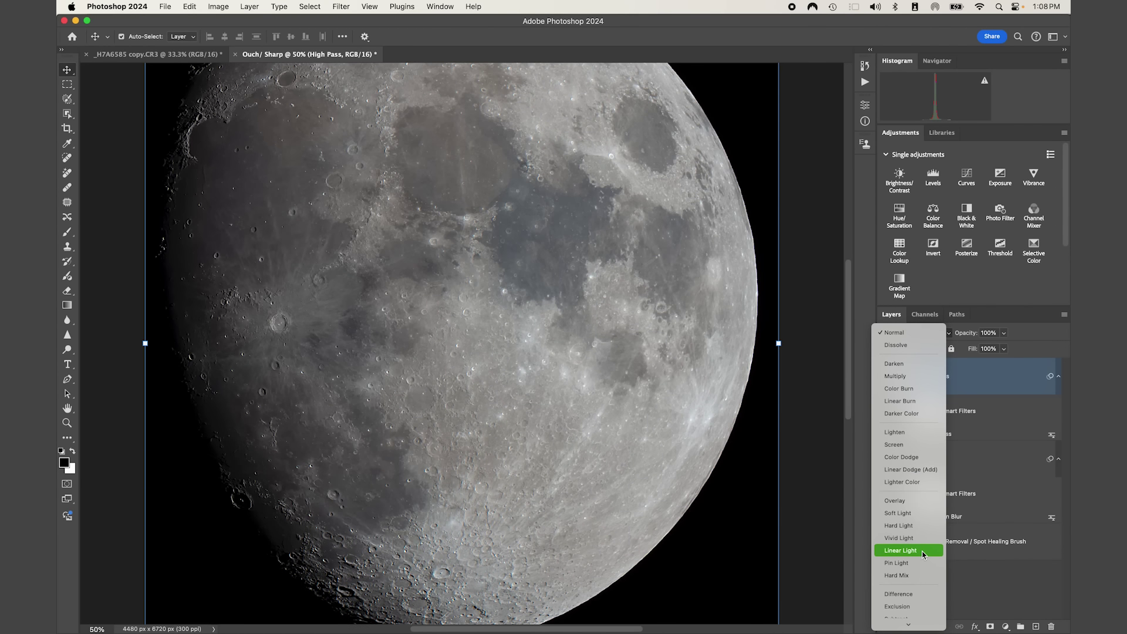
click(922, 551)
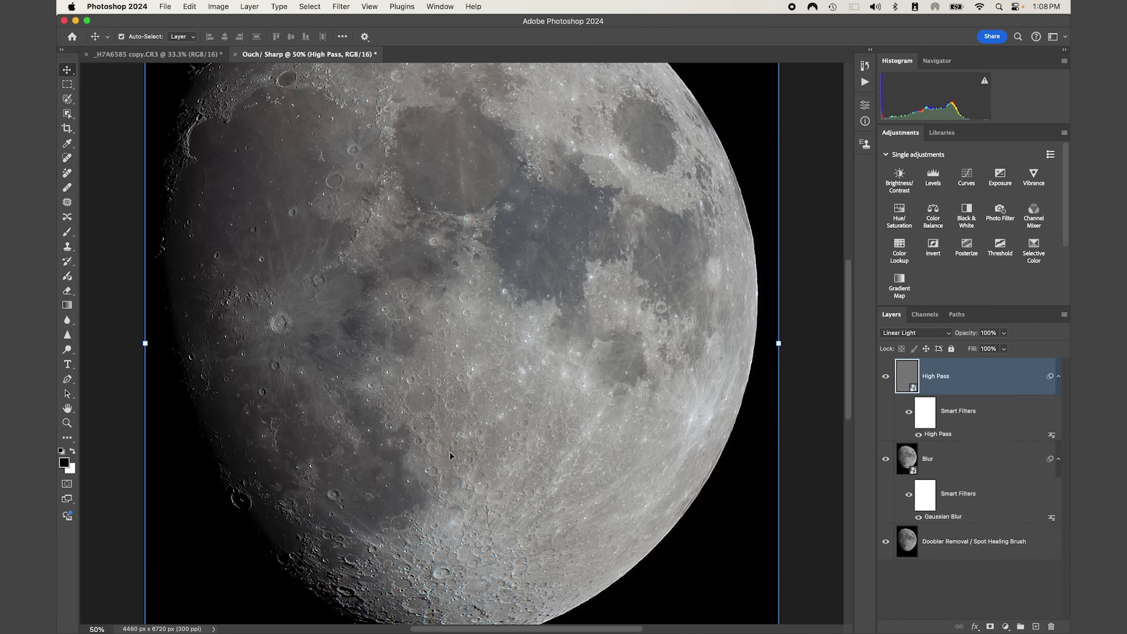
Step: Reopen the High Pass smart filter on the High Pass layer and lower its radius to about 3 pixels
scroll(625, 405, up, 5)
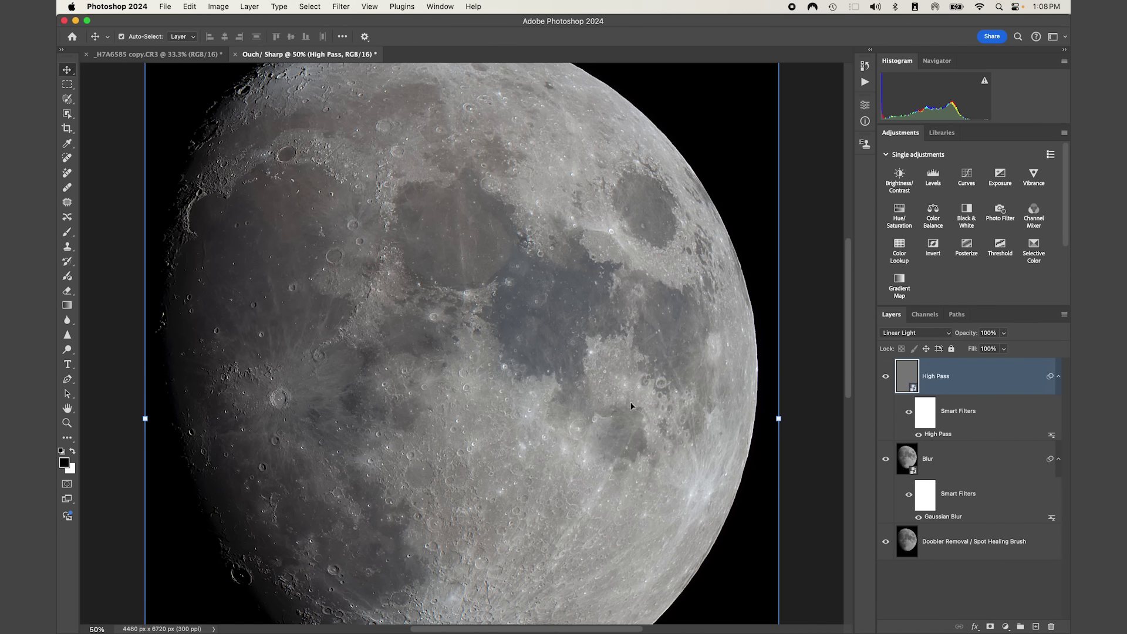
key(super+minus)
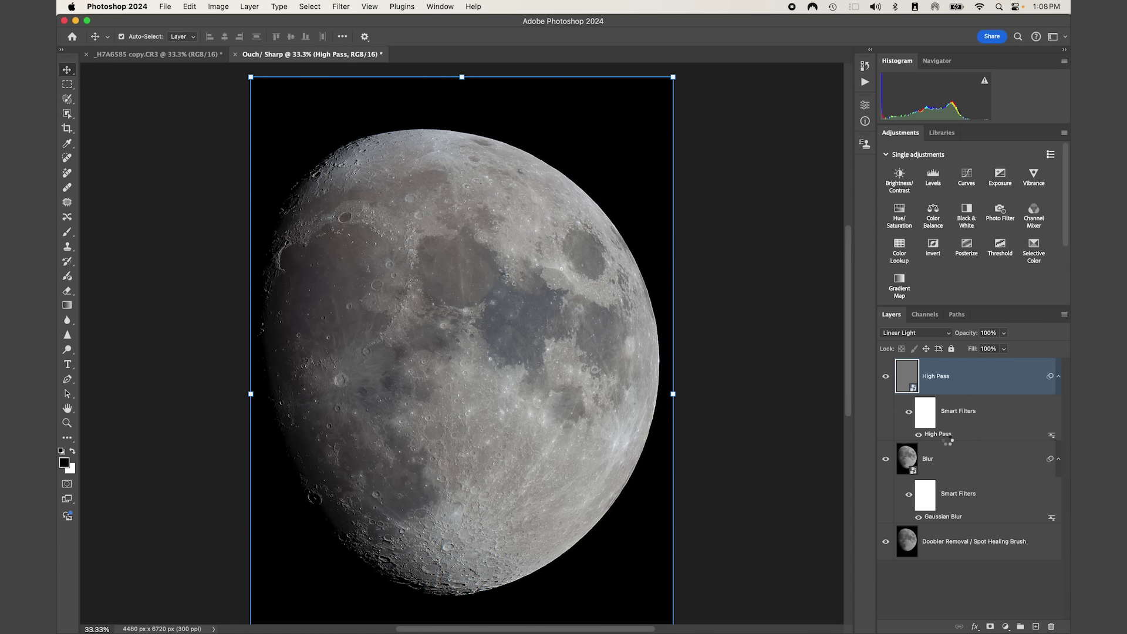
key(super+h)
key(super+alt+f)
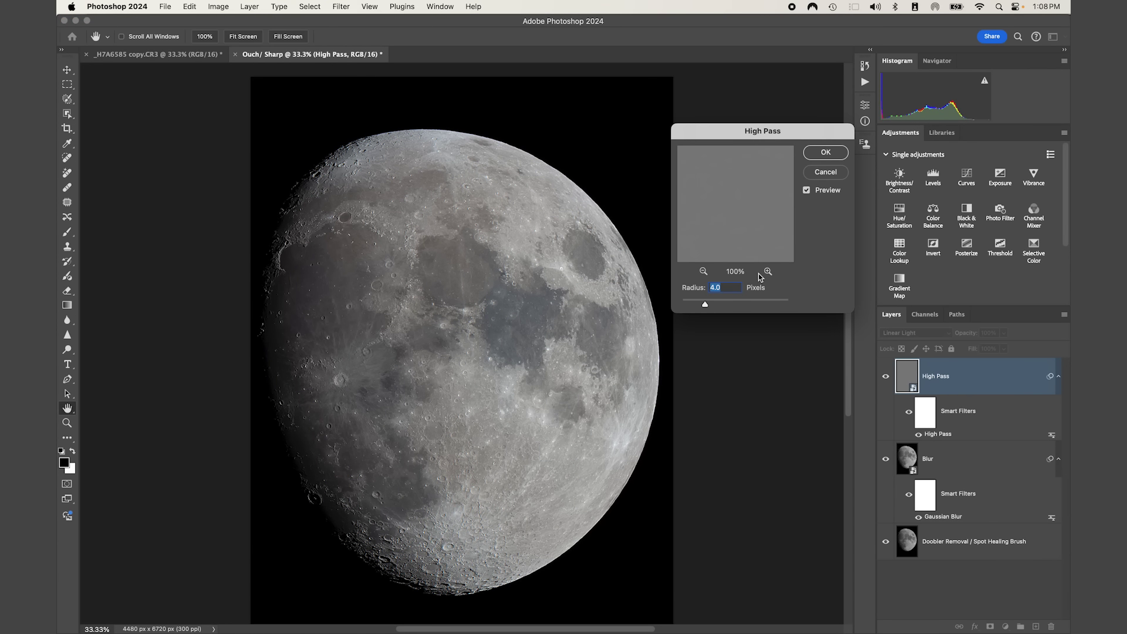
text(3.)
key(Return)
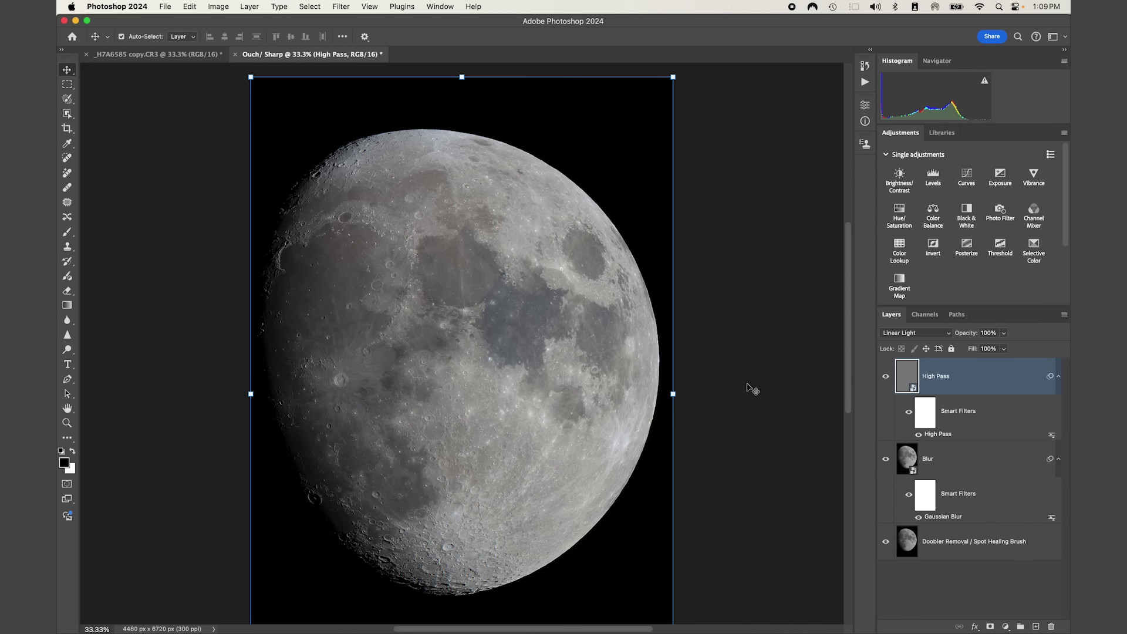
Step: Review the Gaussian Blur smart filter's radius on the Blur layer and the High Pass filter's settings
click(939, 519)
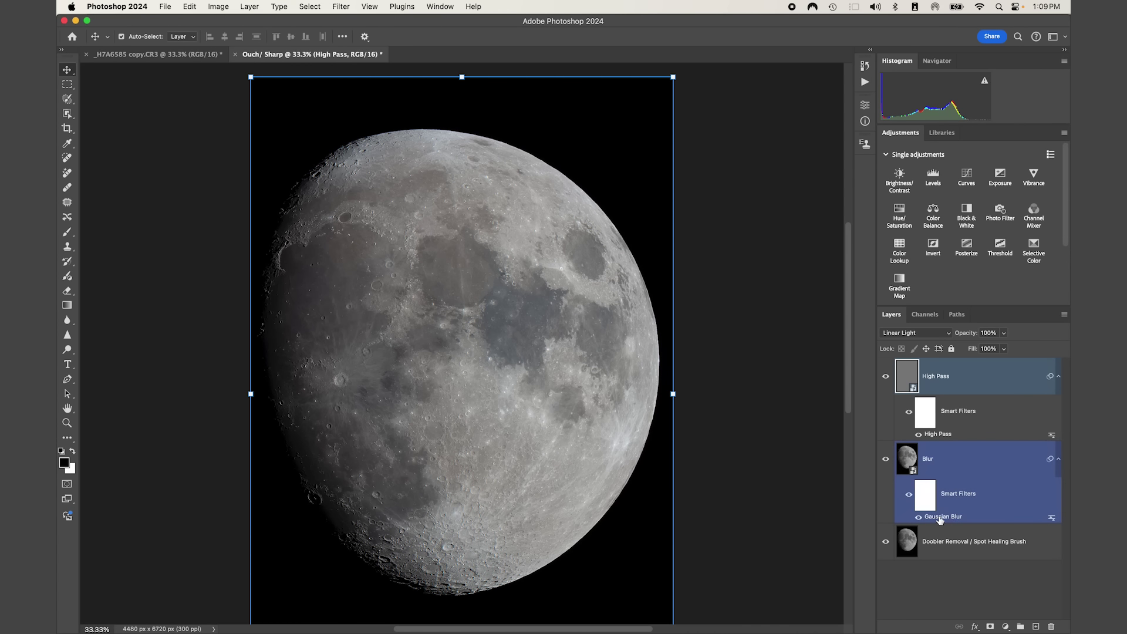
double_click(940, 519)
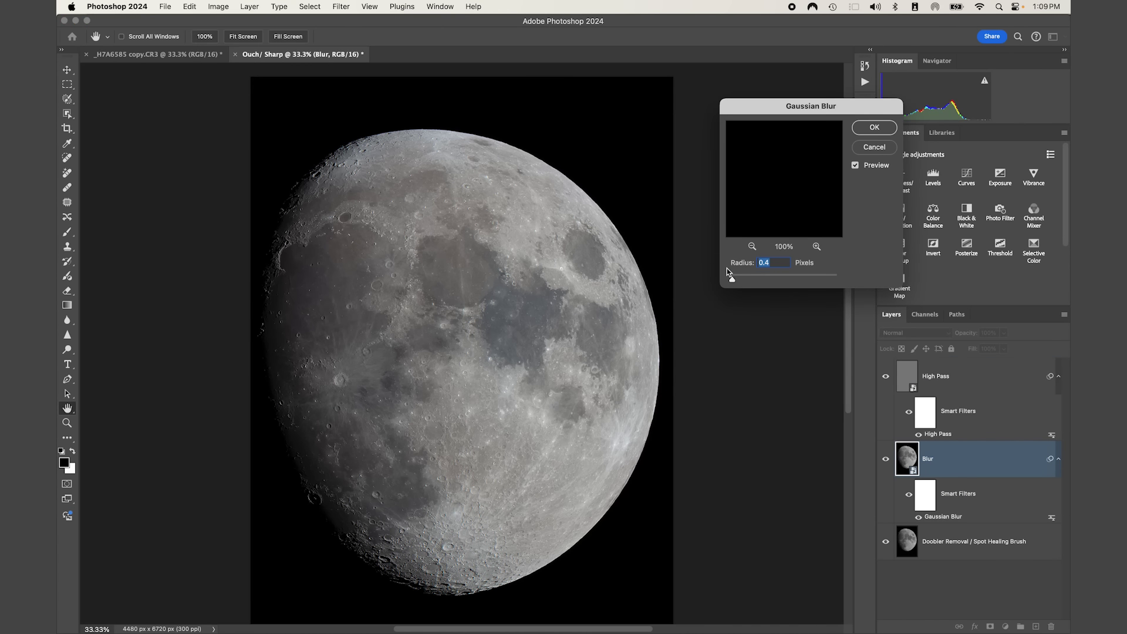
click(874, 127)
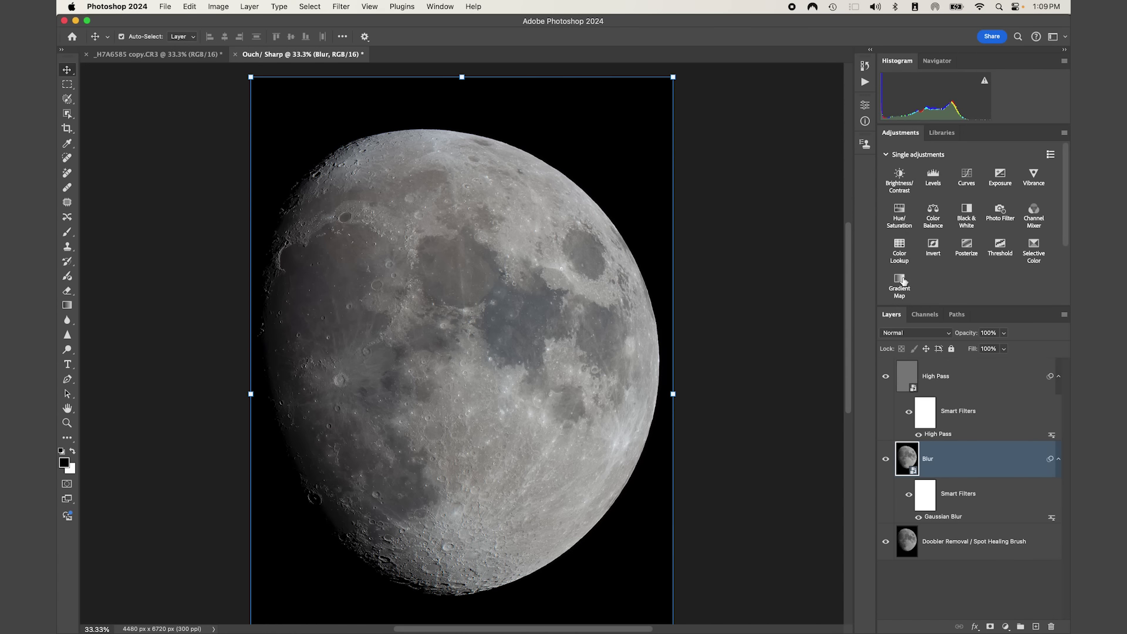
click(957, 418)
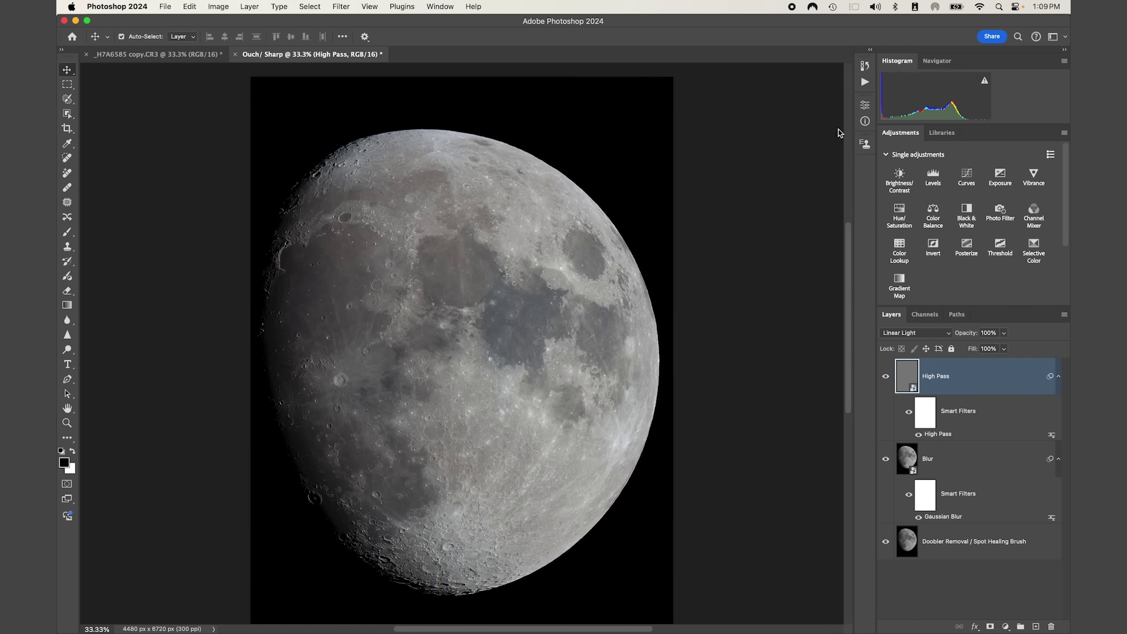
click(827, 151)
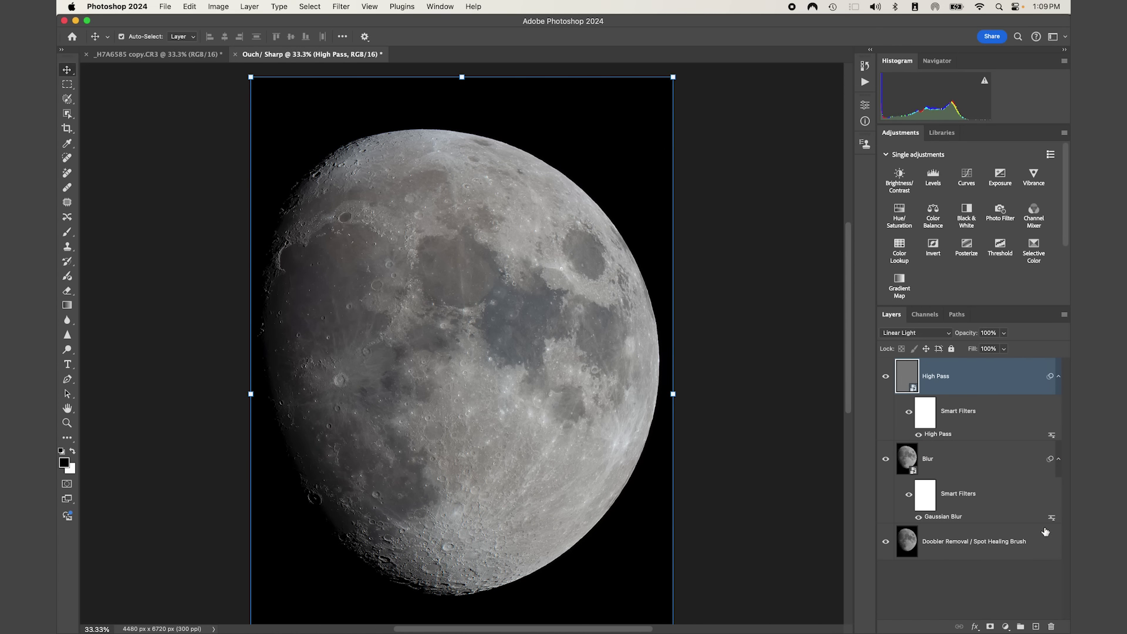
shift+click(1045, 517)
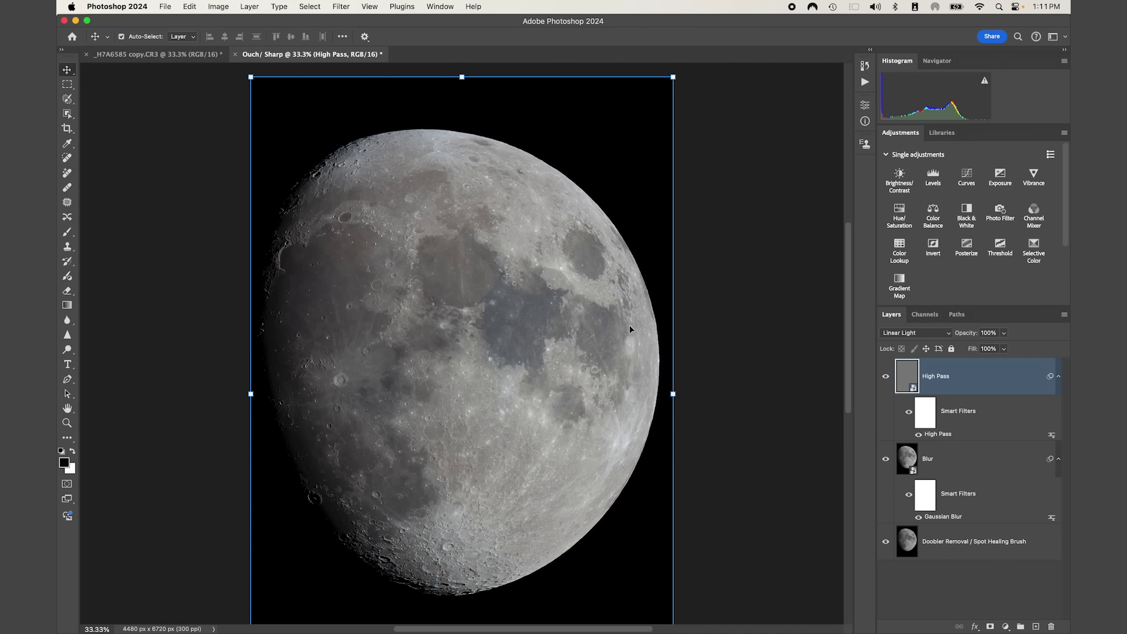
Step: Open moon_seq_stacked_final.tif from the Processed folder, keeping its embedded color profile
click(166, 6)
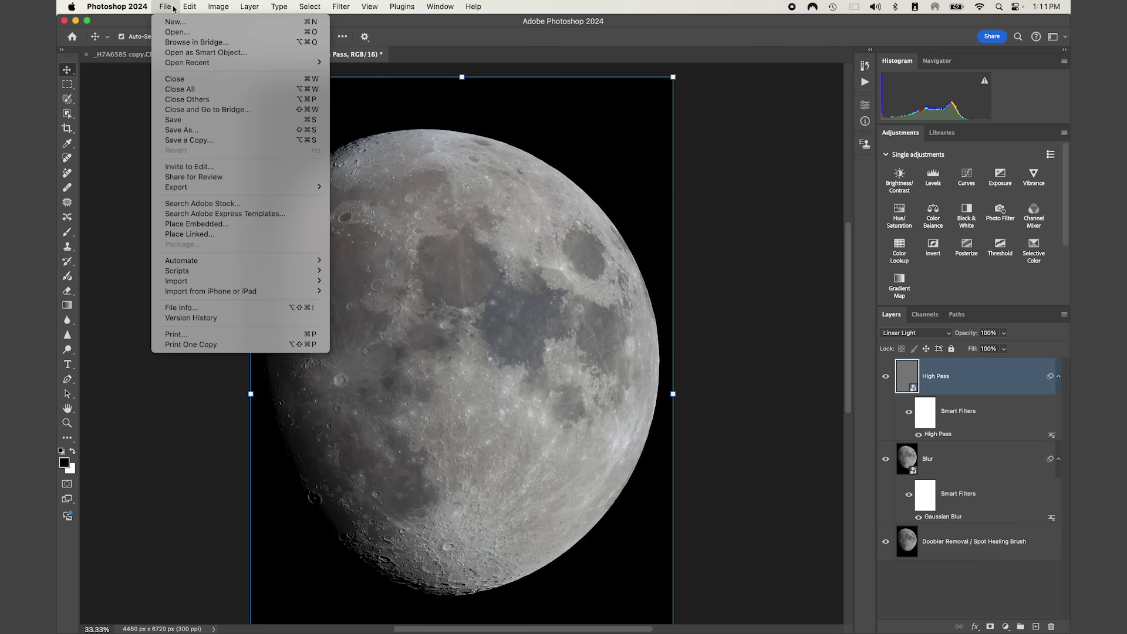
click(189, 35)
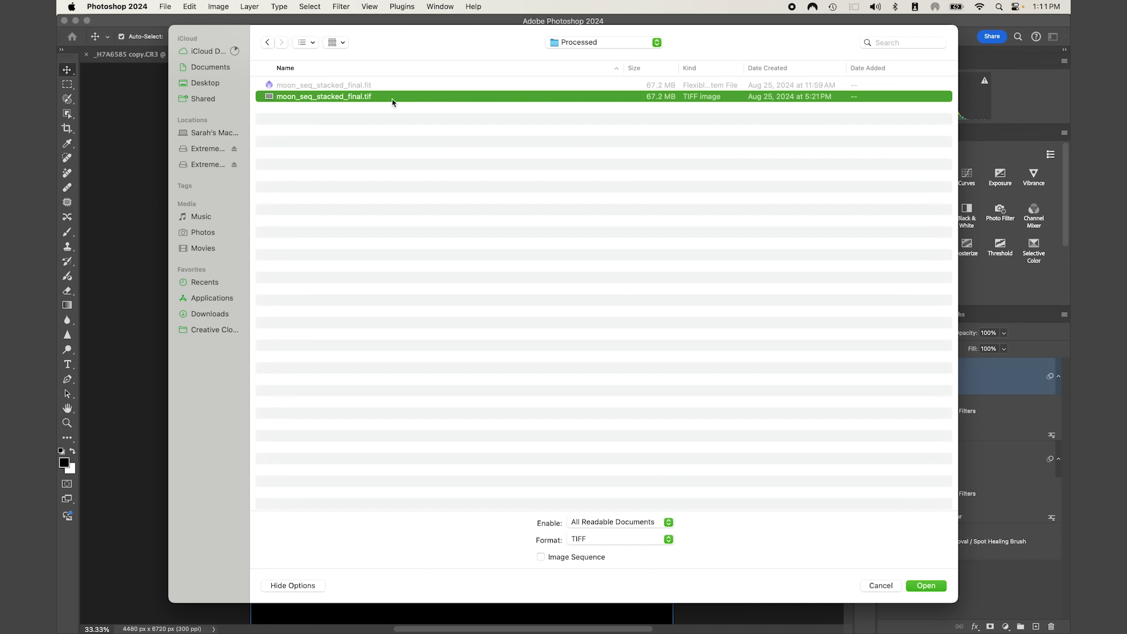
click(926, 586)
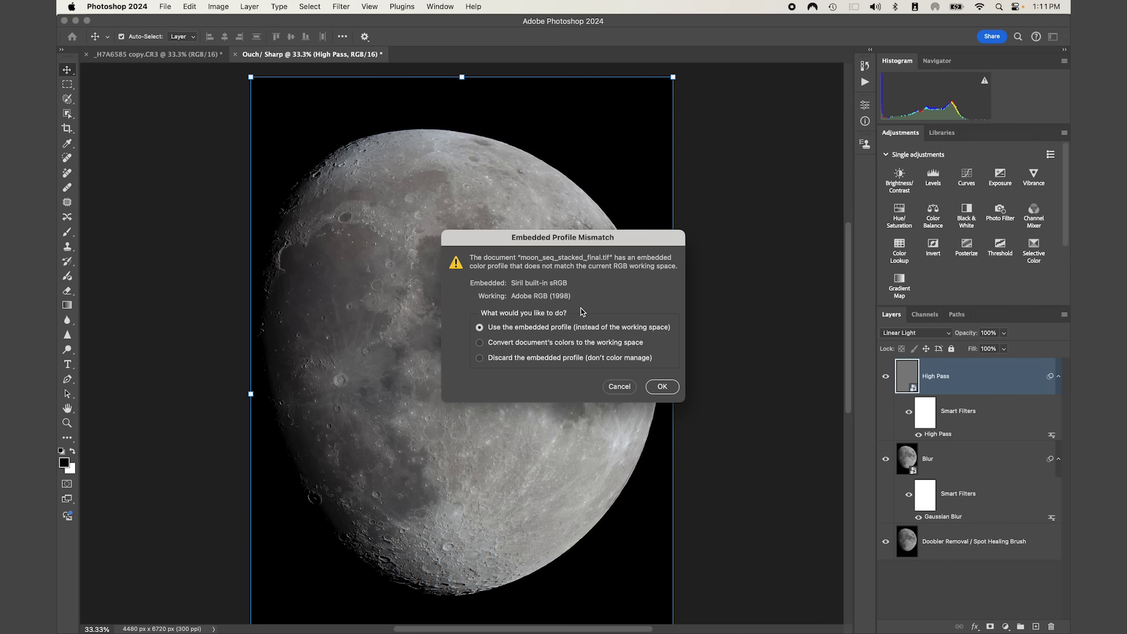
click(661, 386)
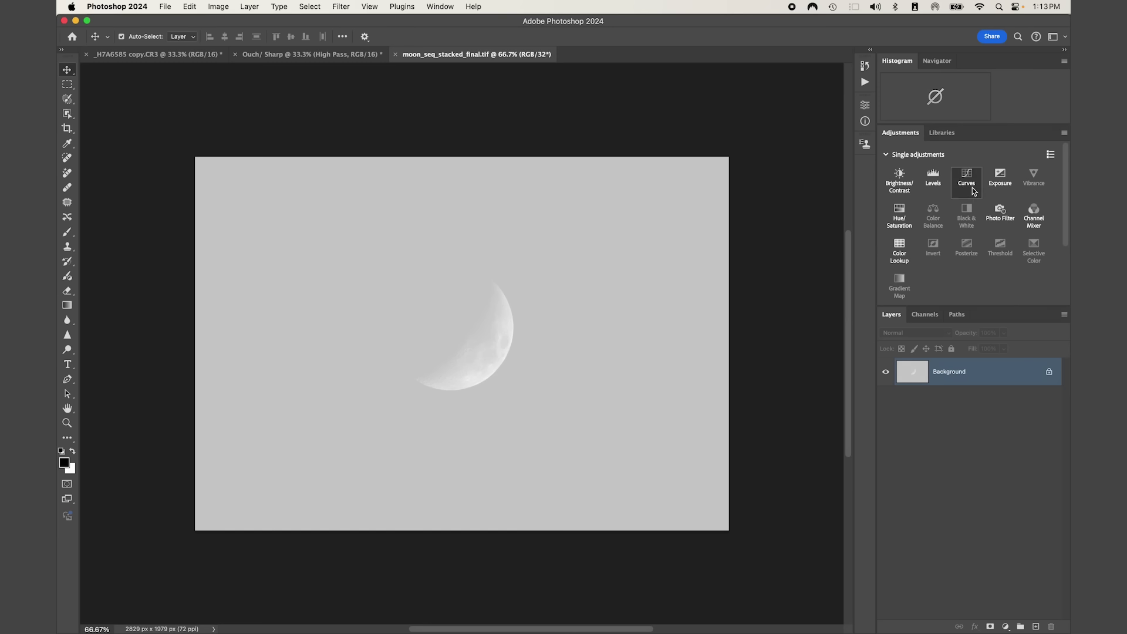
Step: Duplicate the Background layer and add a Levels adjustment above it with the black input level at 132
drag(1011, 374, 1036, 626)
click(933, 179)
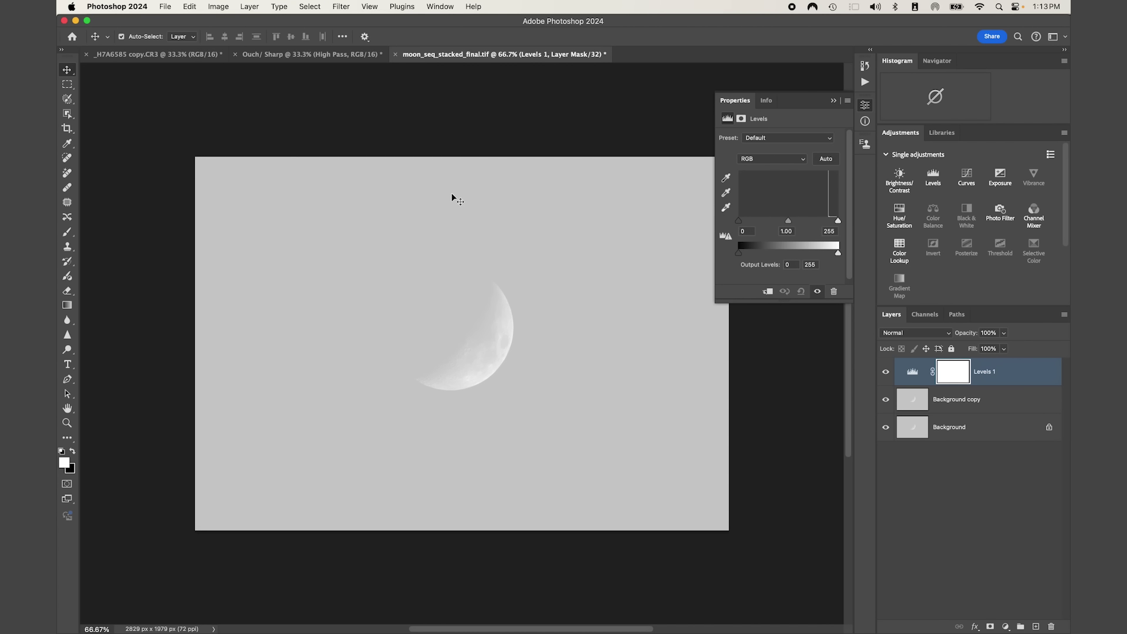
drag(738, 220, 790, 221)
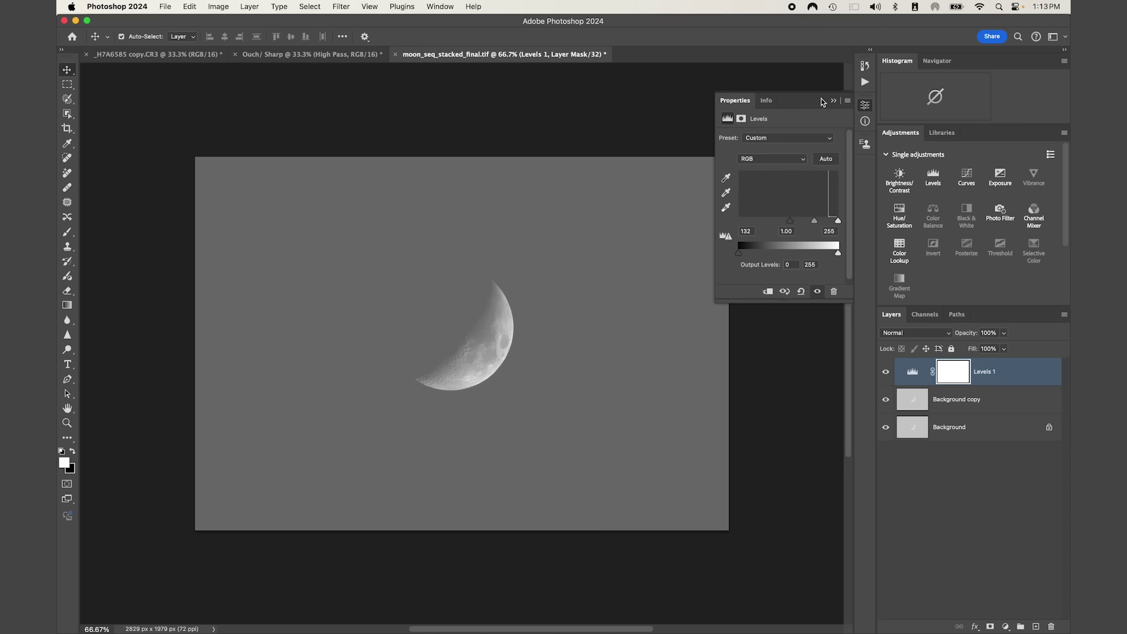
click(833, 101)
Step: Add a second Levels adjustment with the black input level at 42 to darken the sky around the crescent
click(942, 186)
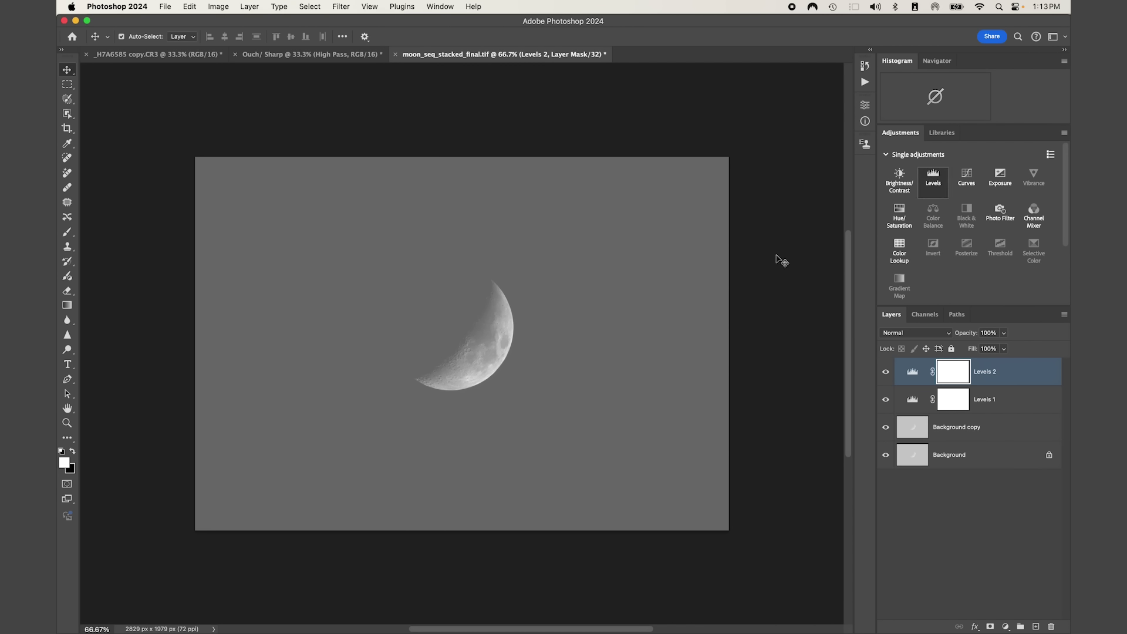
drag(739, 223, 755, 227)
key(super+equal)
key(super+equal)
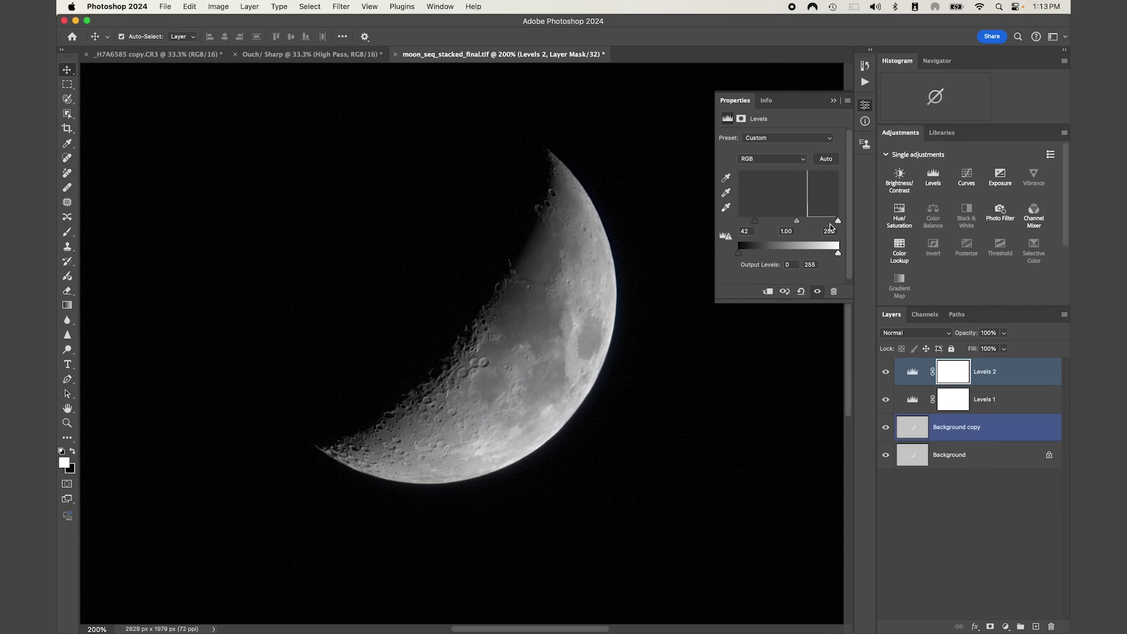
click(837, 221)
click(833, 101)
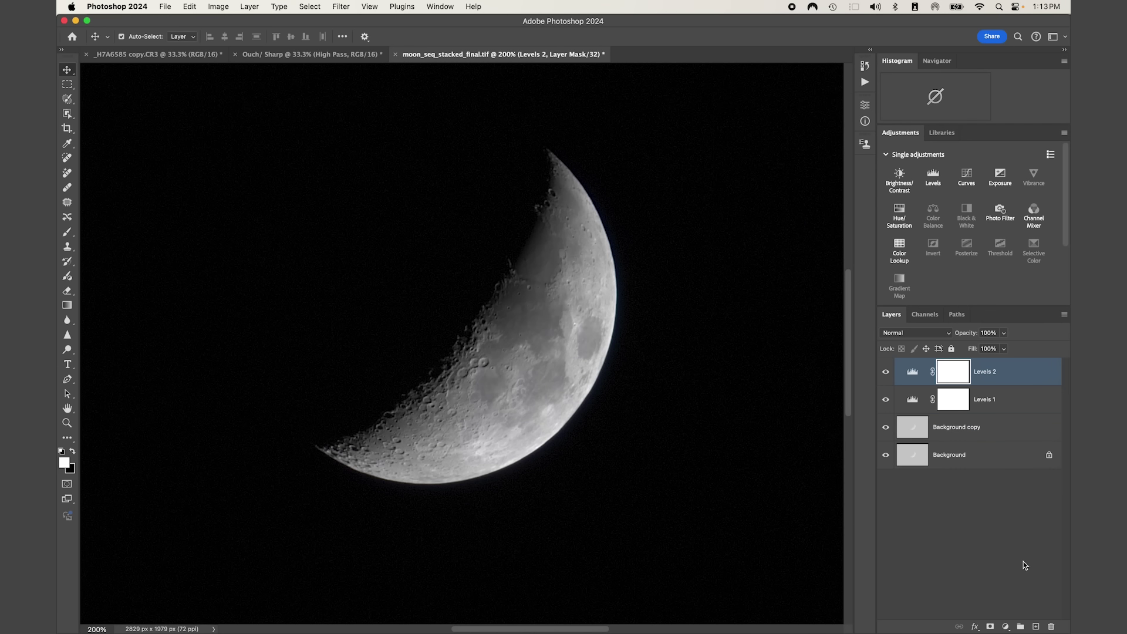
Step: Select all layers of the stacked moon image and convert it to 16 Bits/Channel, merging the layers
drag(968, 373, 1037, 382)
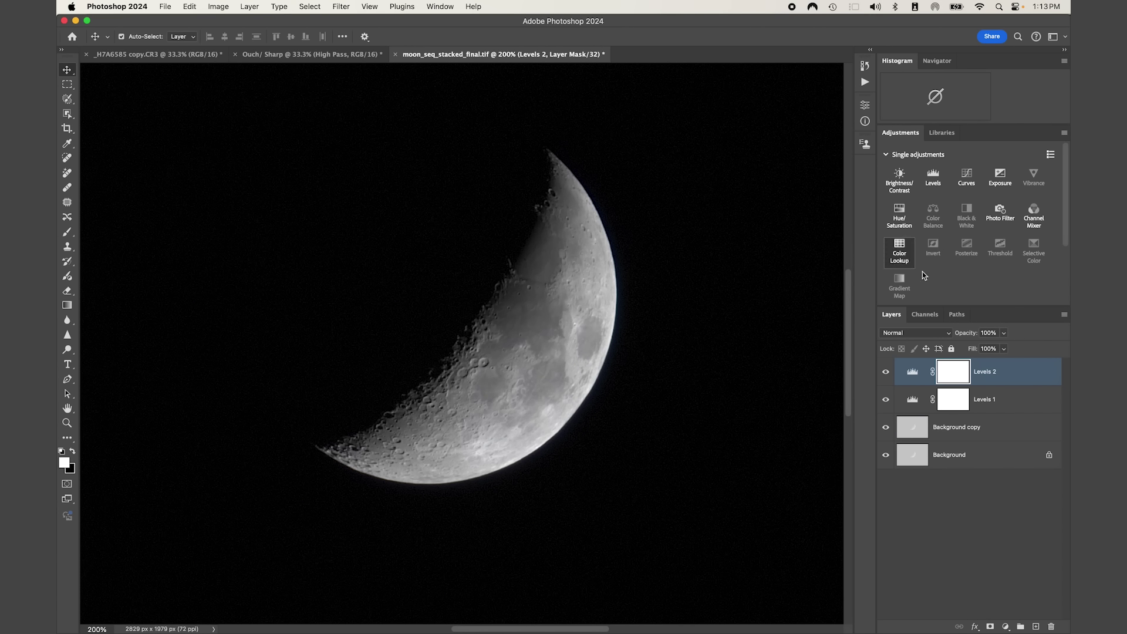
click(227, 8)
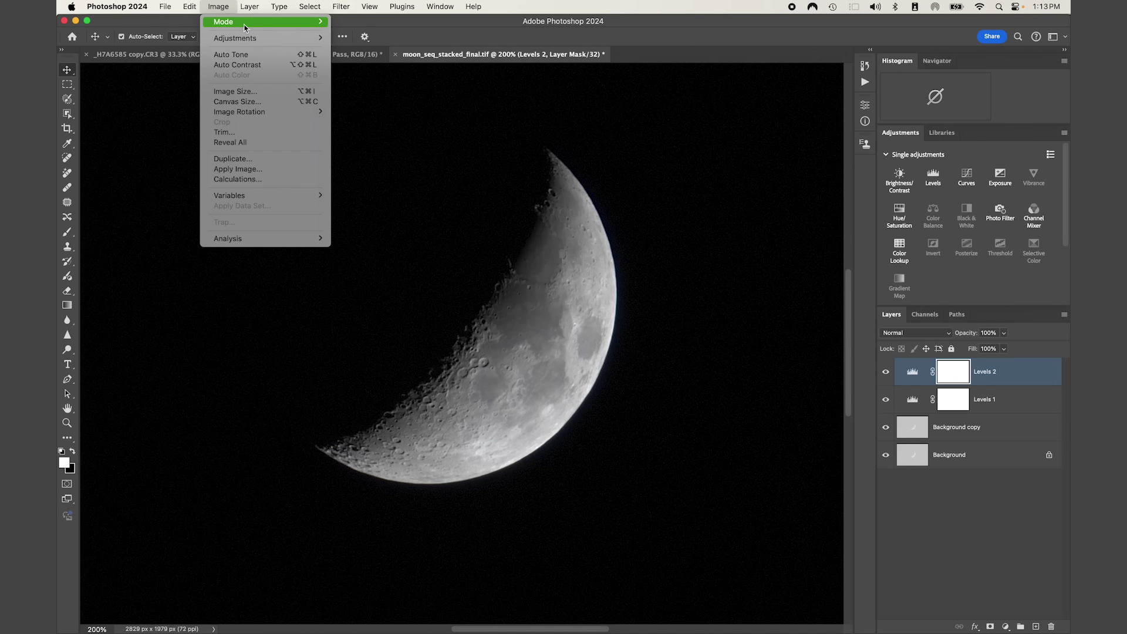
mouse_move(235, 22)
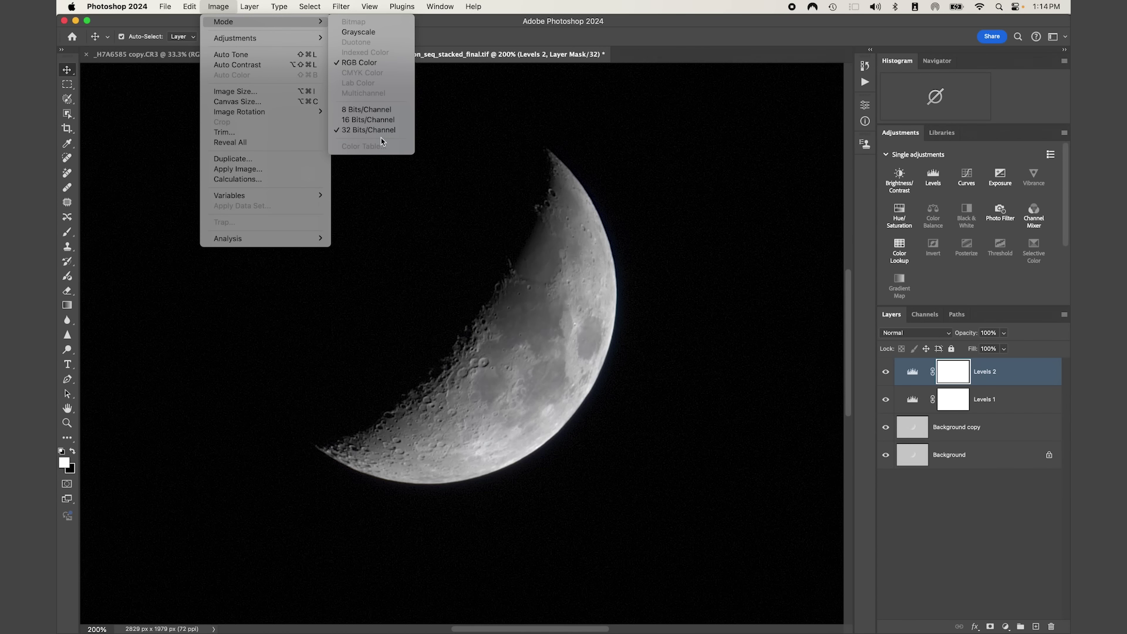
shift+click(1040, 388)
click(1037, 383)
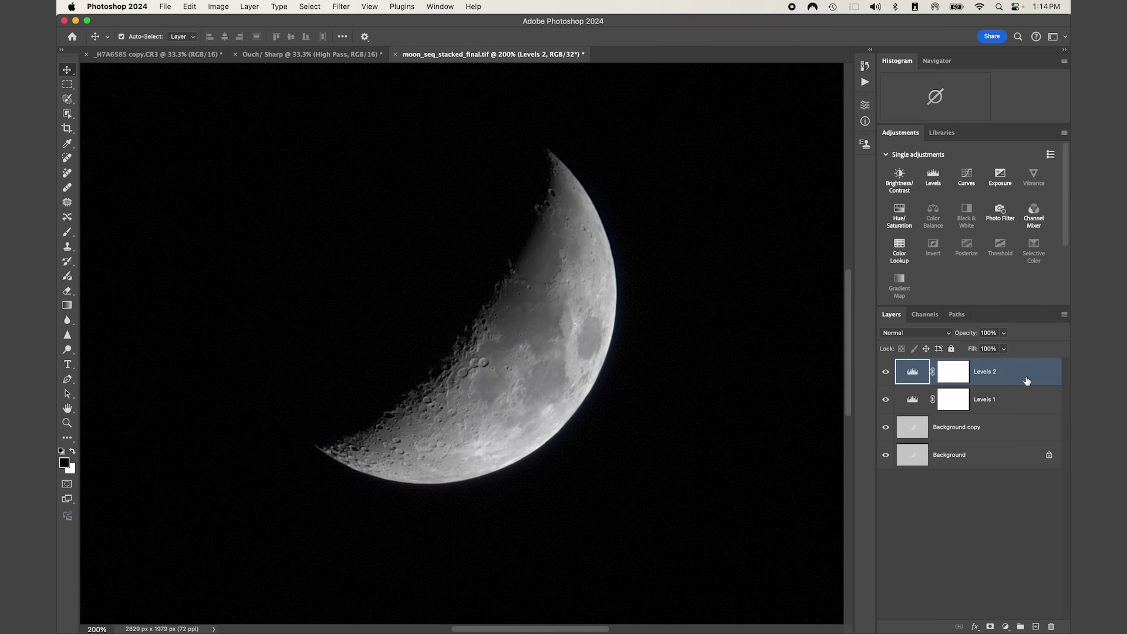
shift+click(1004, 464)
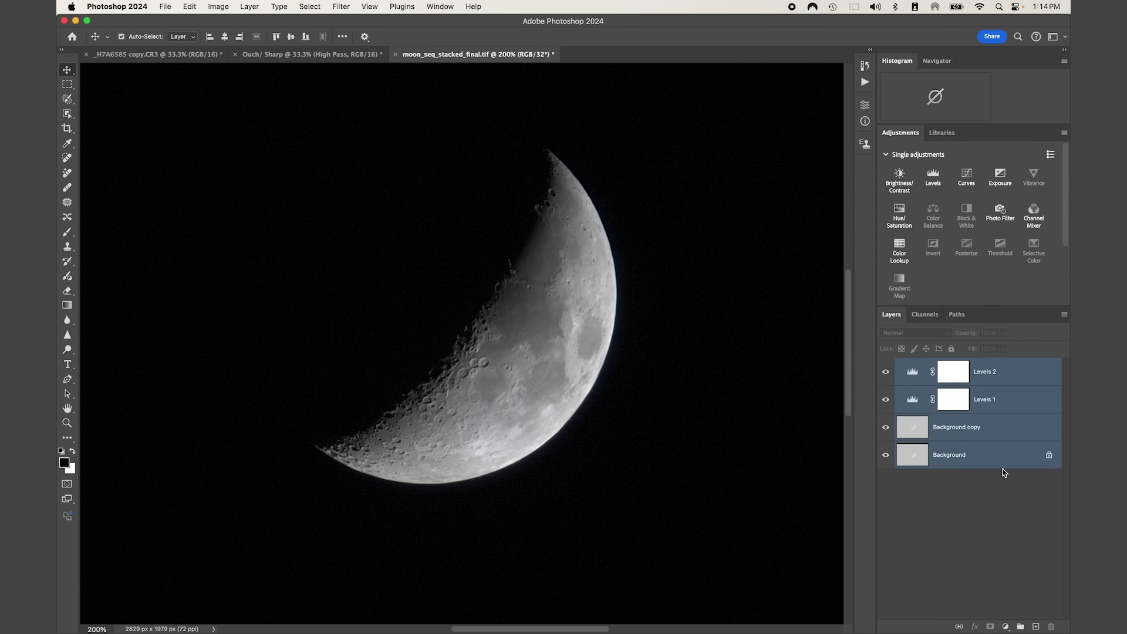
click(222, 7)
mouse_move(230, 22)
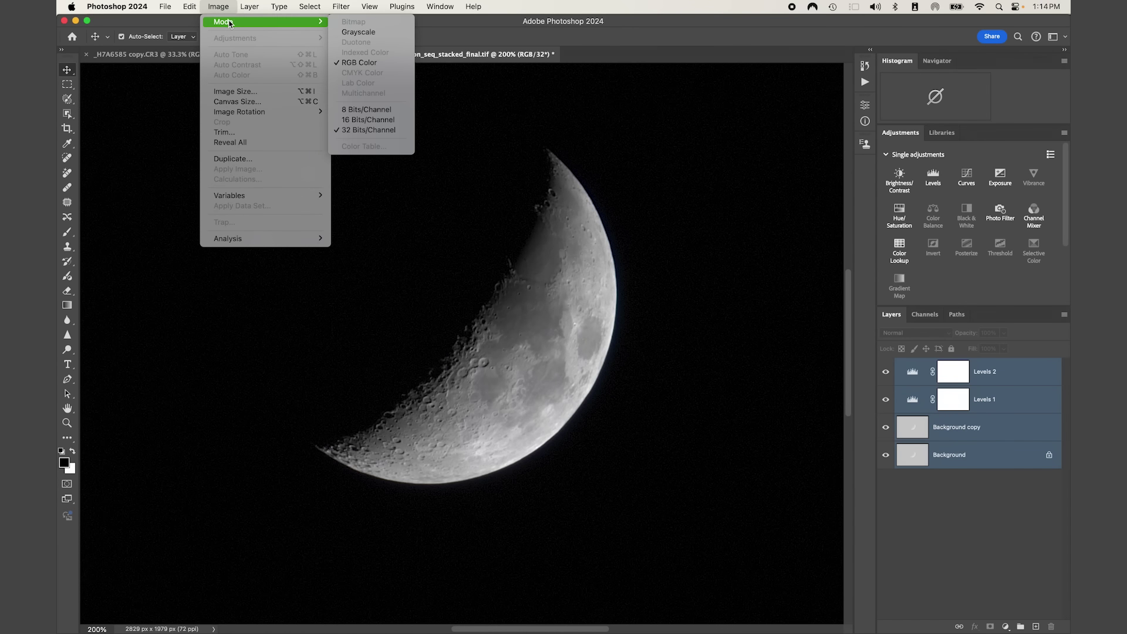
click(402, 120)
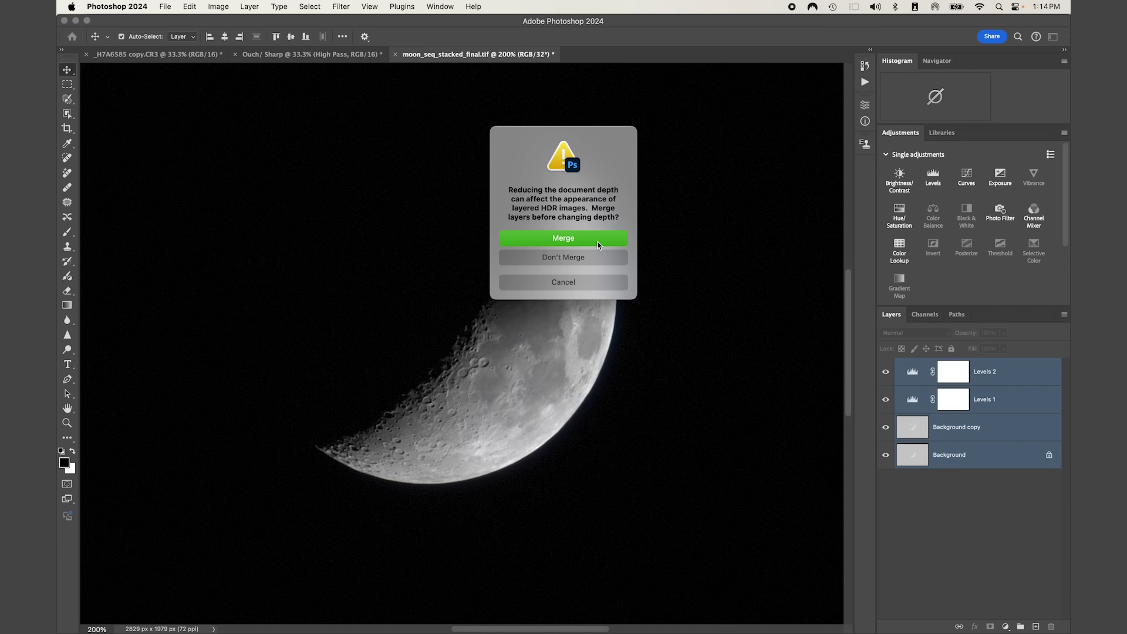
click(598, 245)
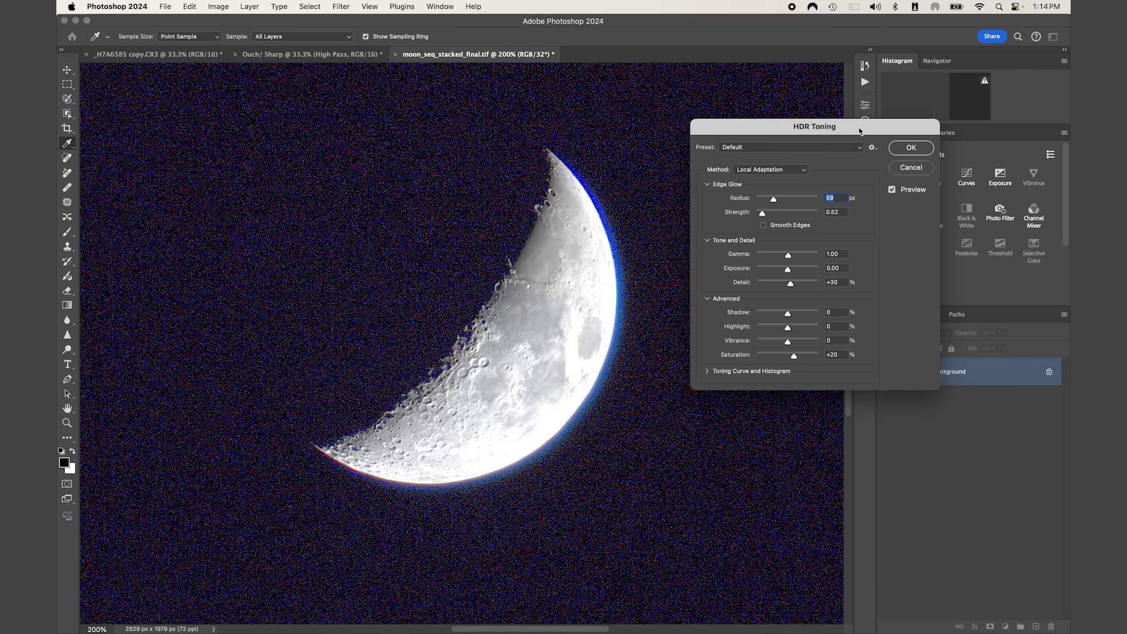
Step: Set the HDR Toning method to Exposure and Gamma and apply it with exposure 0.00 and gamma 1.00
click(802, 170)
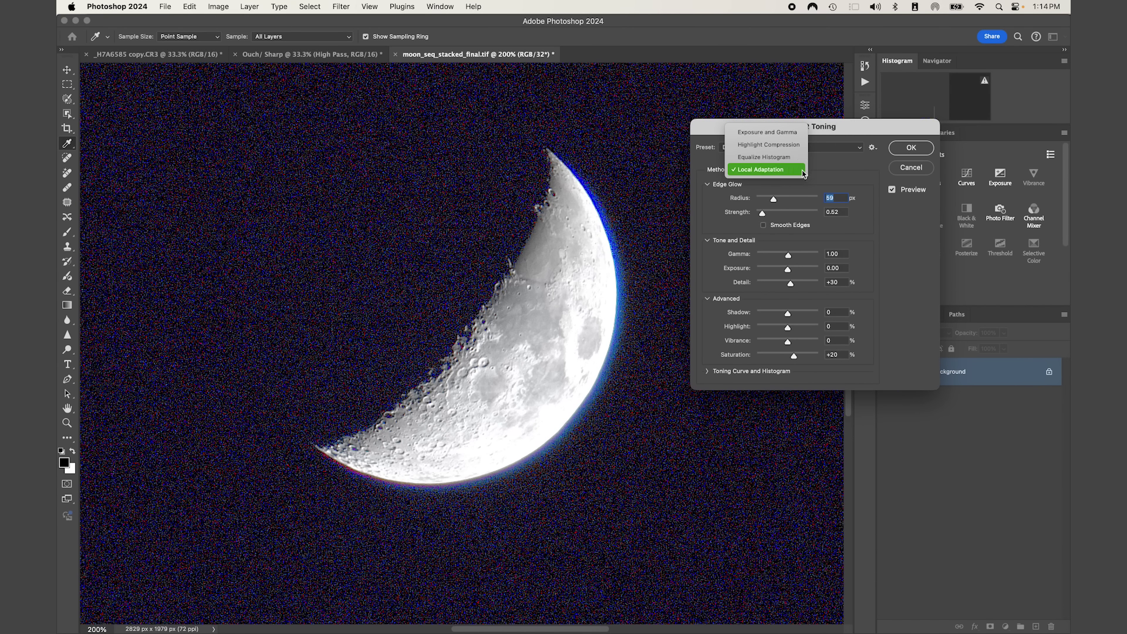
click(797, 136)
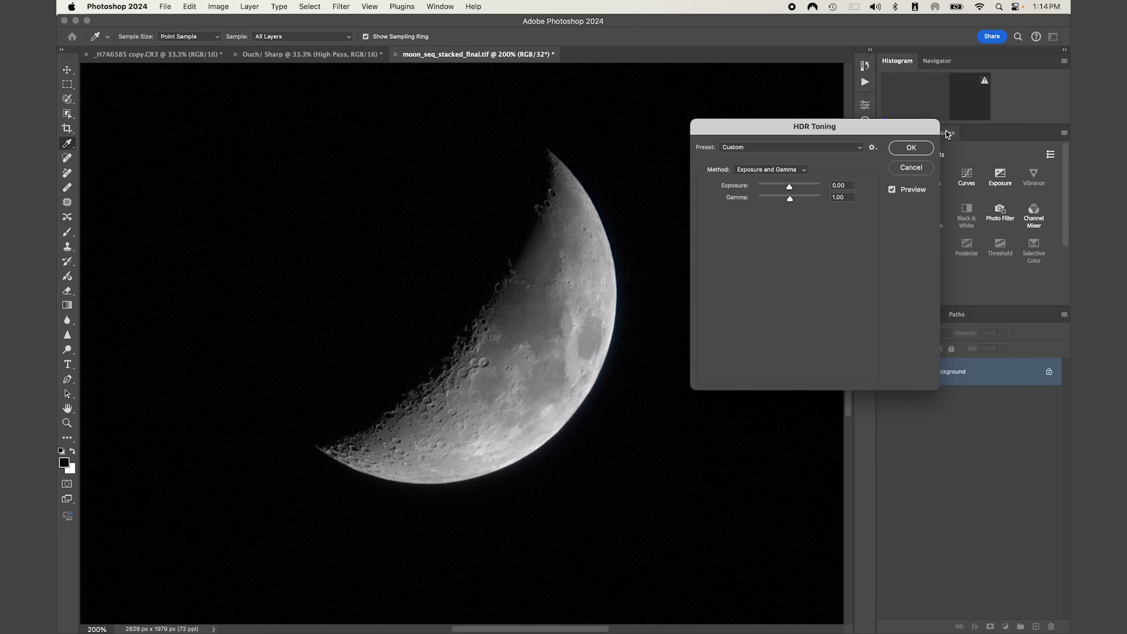
click(922, 154)
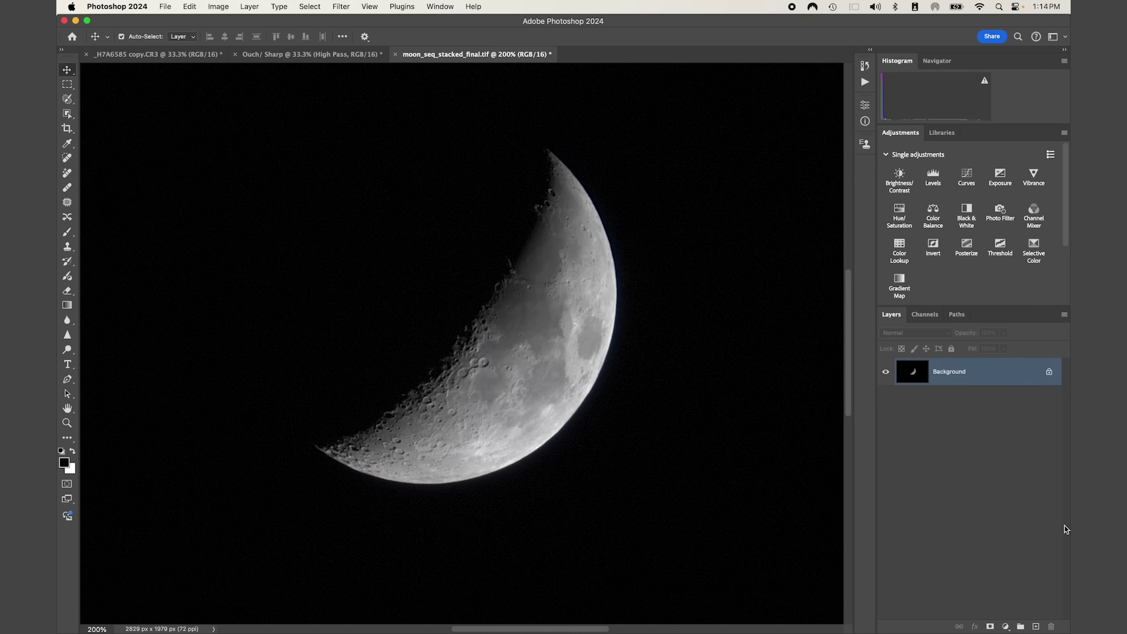
Step: Close the stacked moon image without saving and select the Levels 1 layer in the _H7A6585 copy.CR3 document
click(395, 54)
click(576, 263)
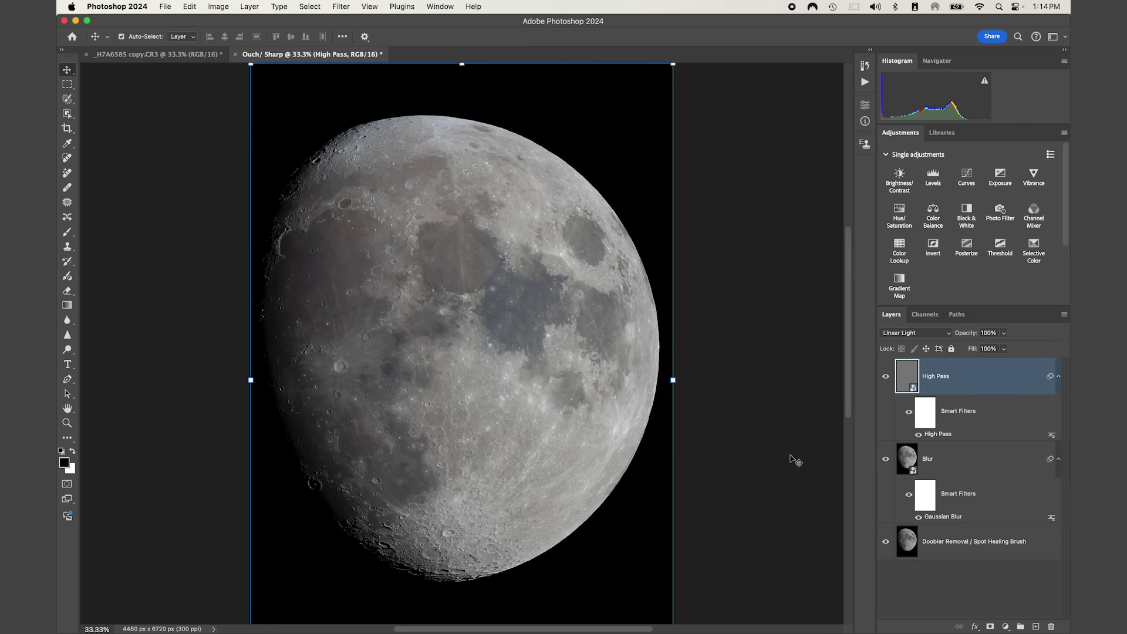
click(167, 54)
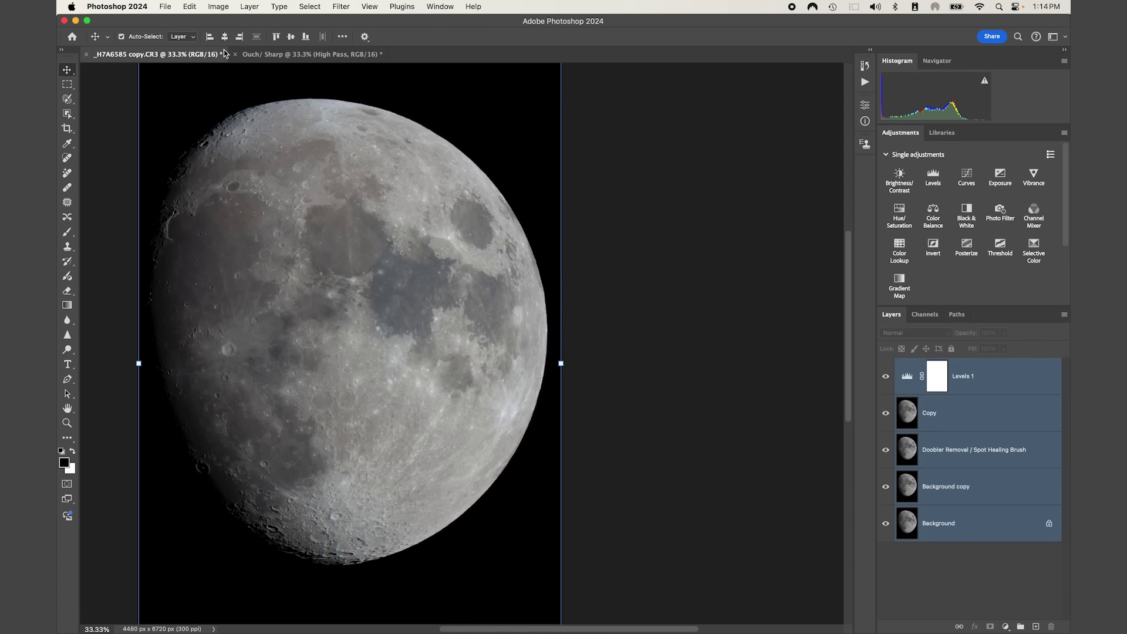
click(1028, 558)
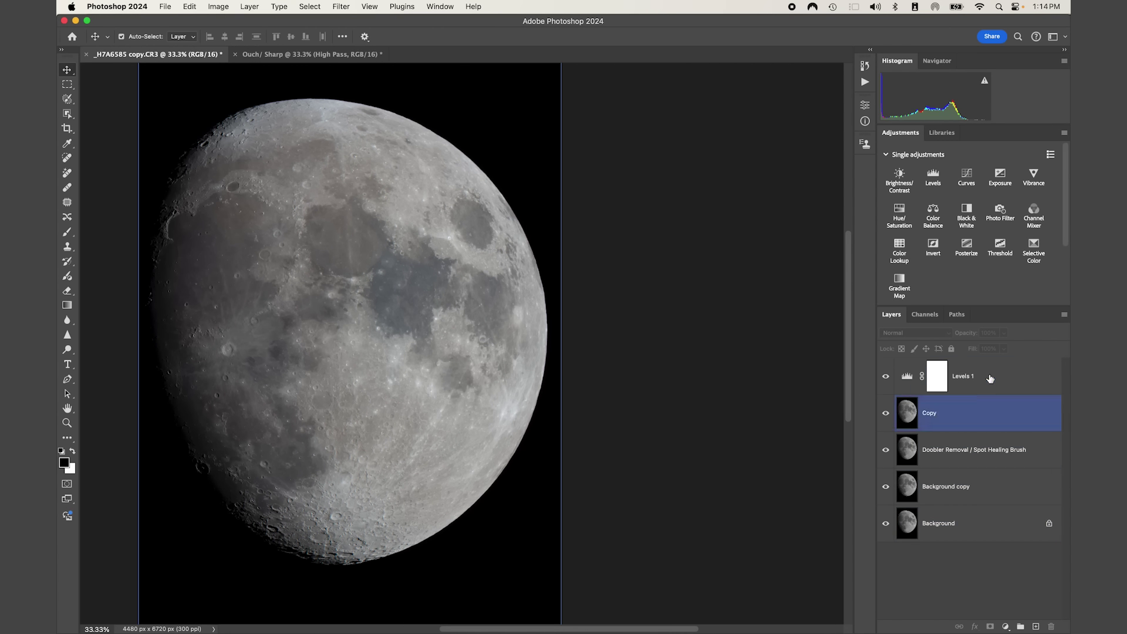
click(989, 377)
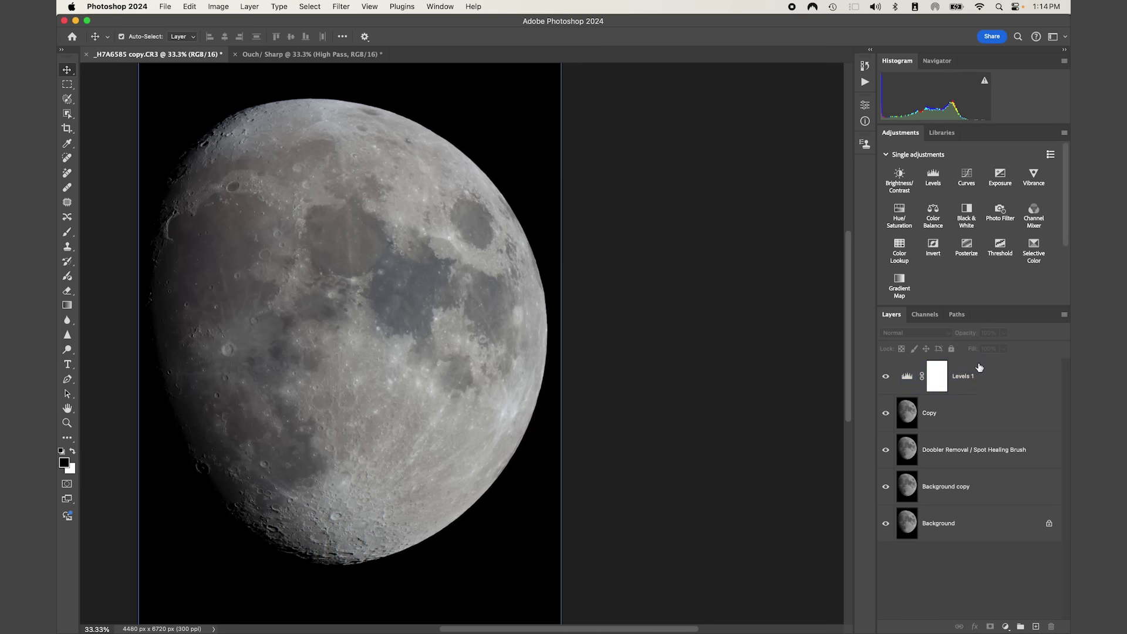
click(981, 374)
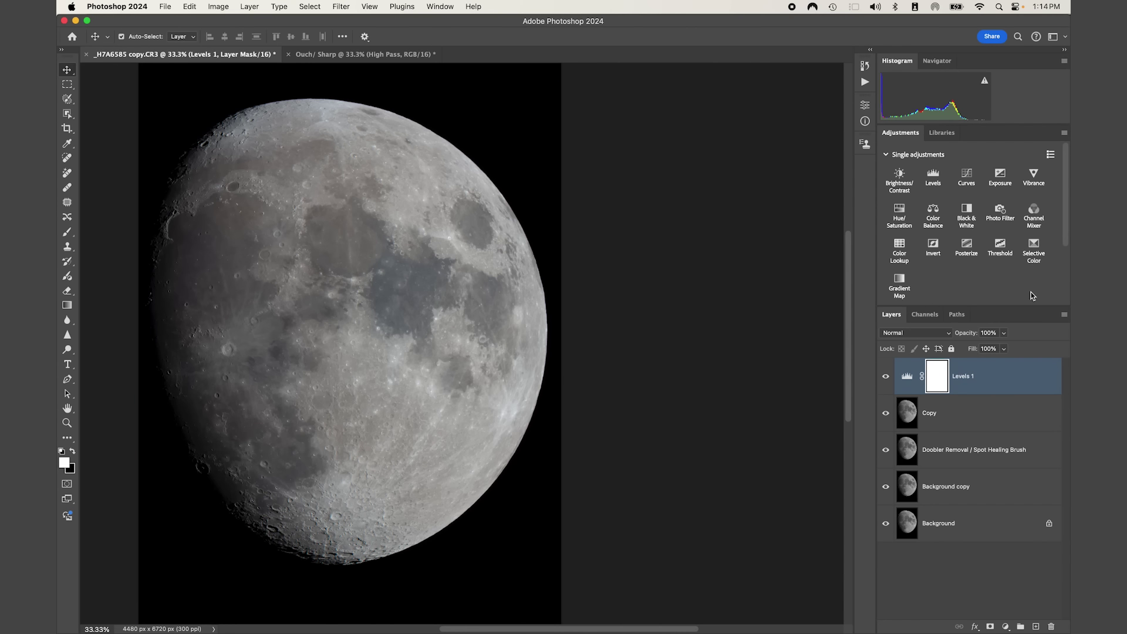
Step: Add a Vibrance adjustment layer above Levels 1 and set its vibrance to 10
click(1036, 184)
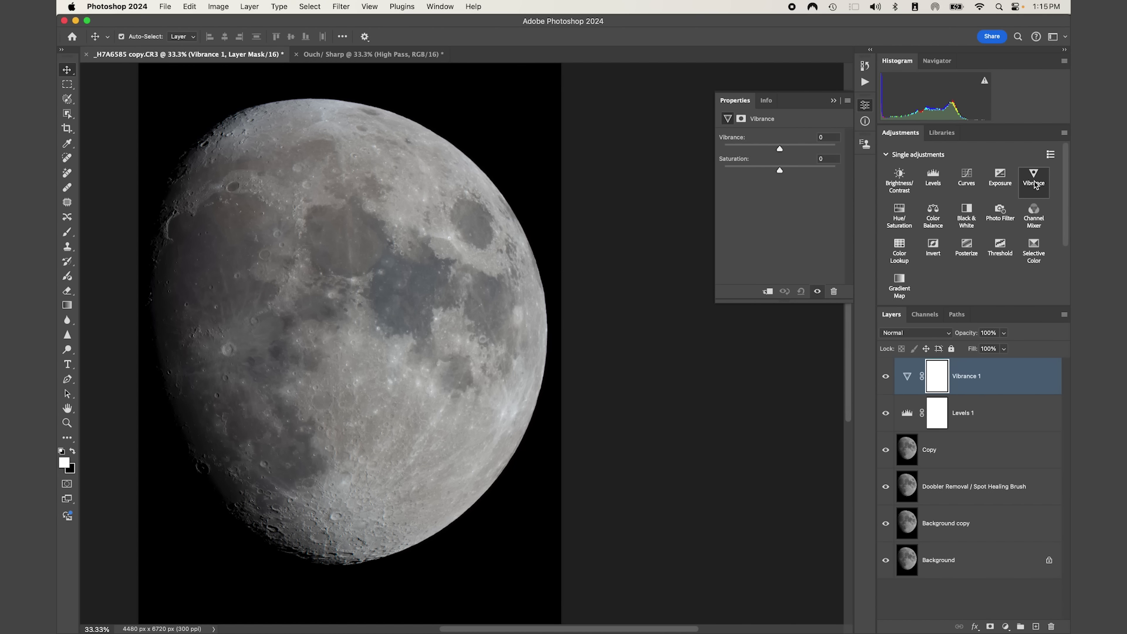
click(830, 137)
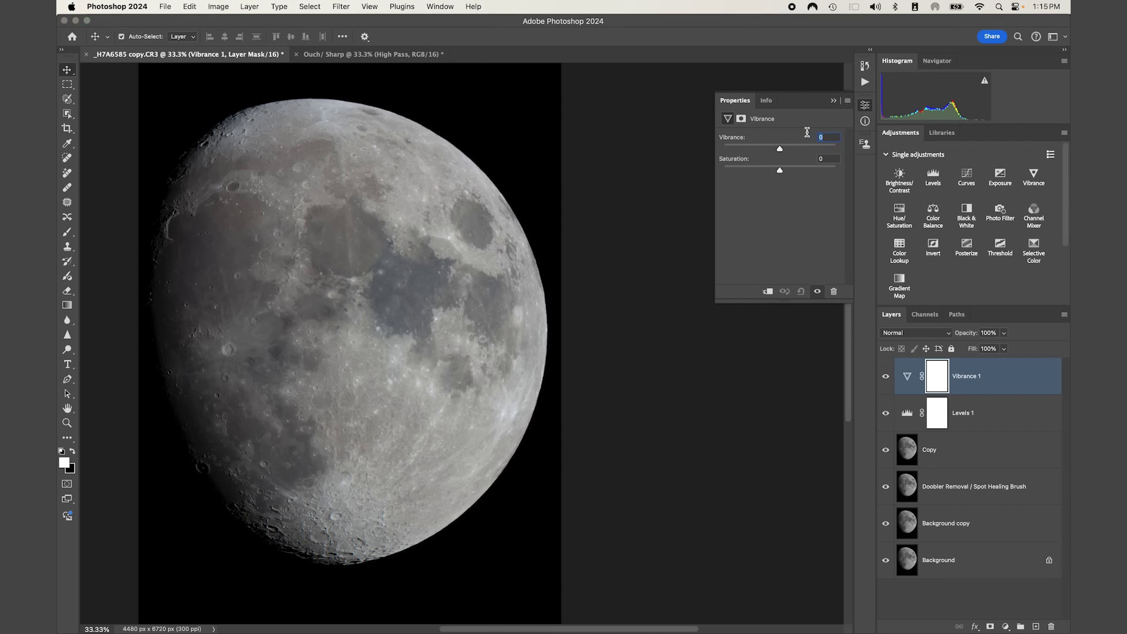
text(10)
key(Return)
click(834, 101)
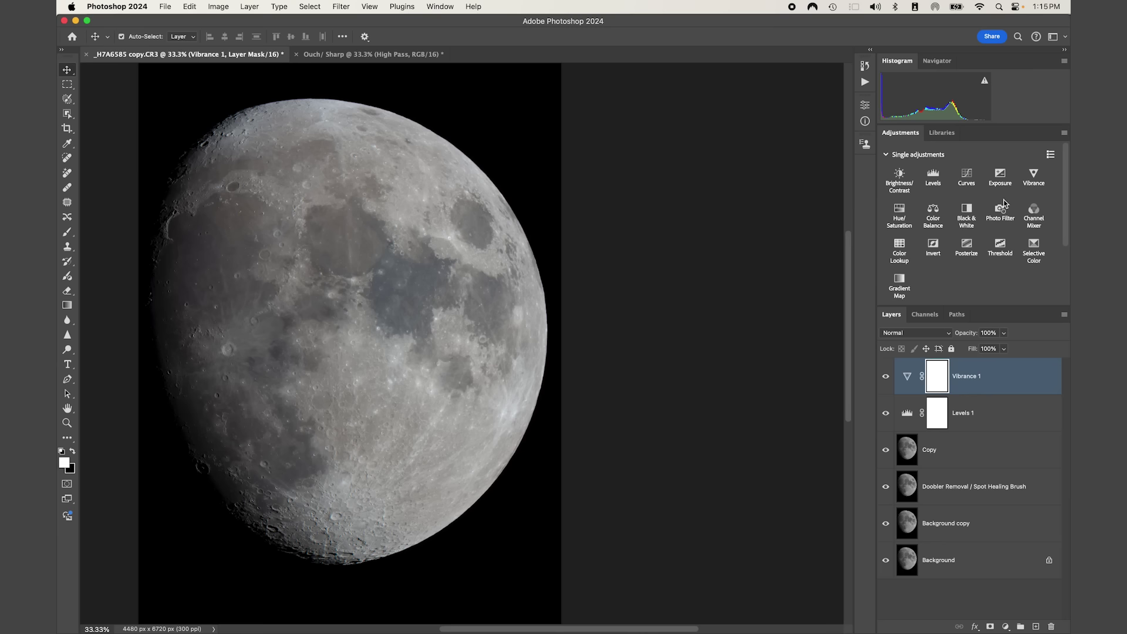
Step: Add a second Vibrance adjustment layer above the first, also with vibrance 10
click(1035, 186)
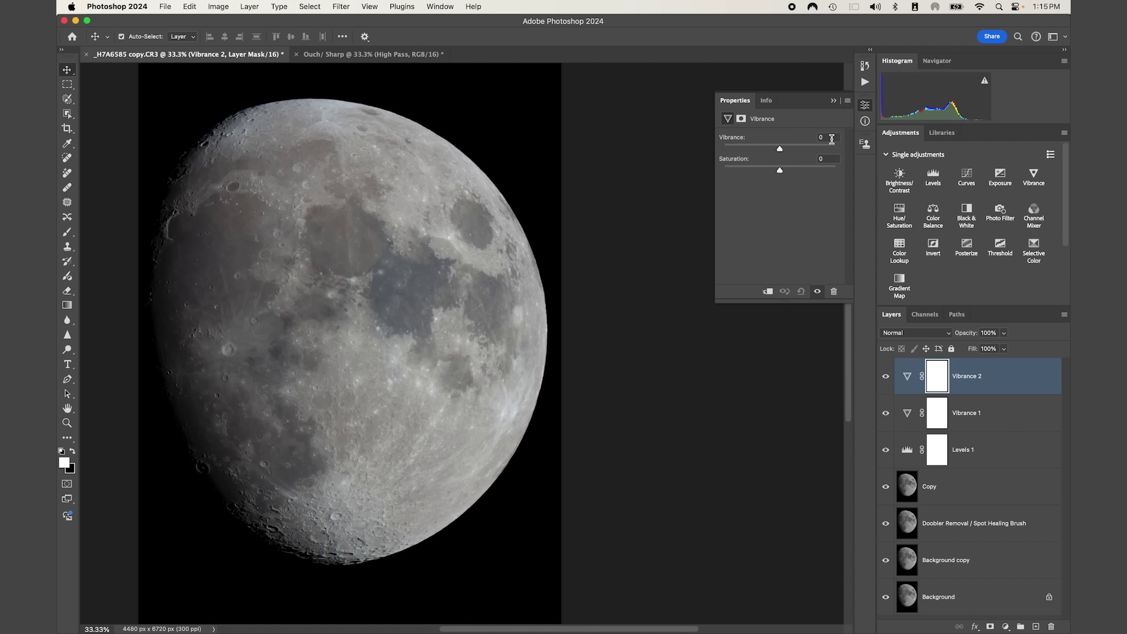
click(831, 138)
text(10)
key(Return)
click(833, 102)
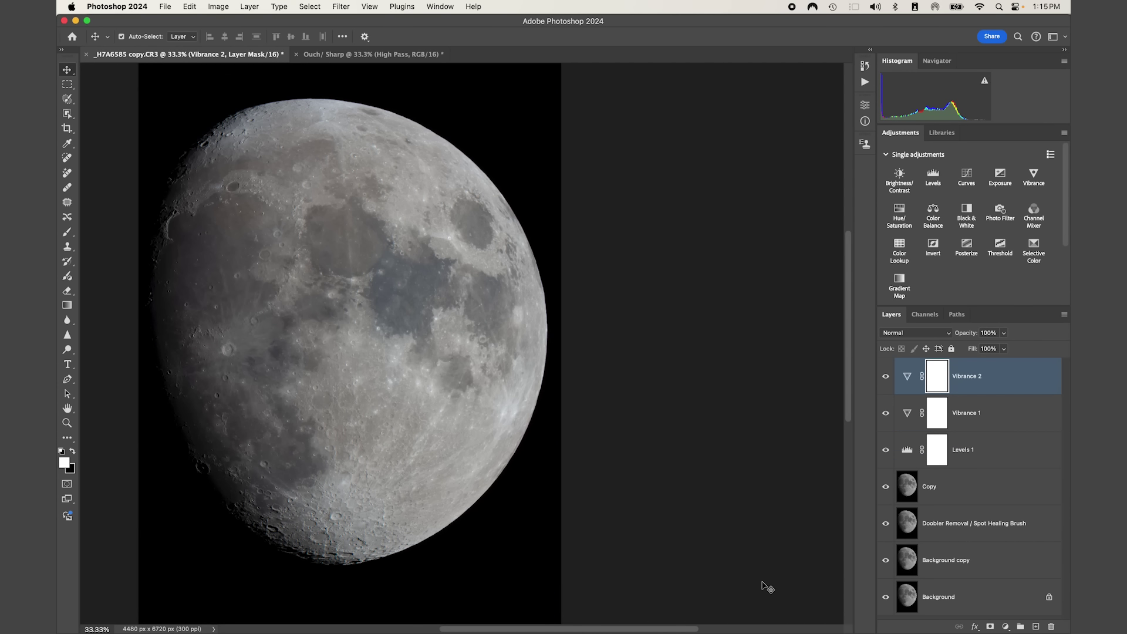
Step: Add a Hue/Saturation adjustment layer on top of the stack and set its master saturation to 10
click(899, 222)
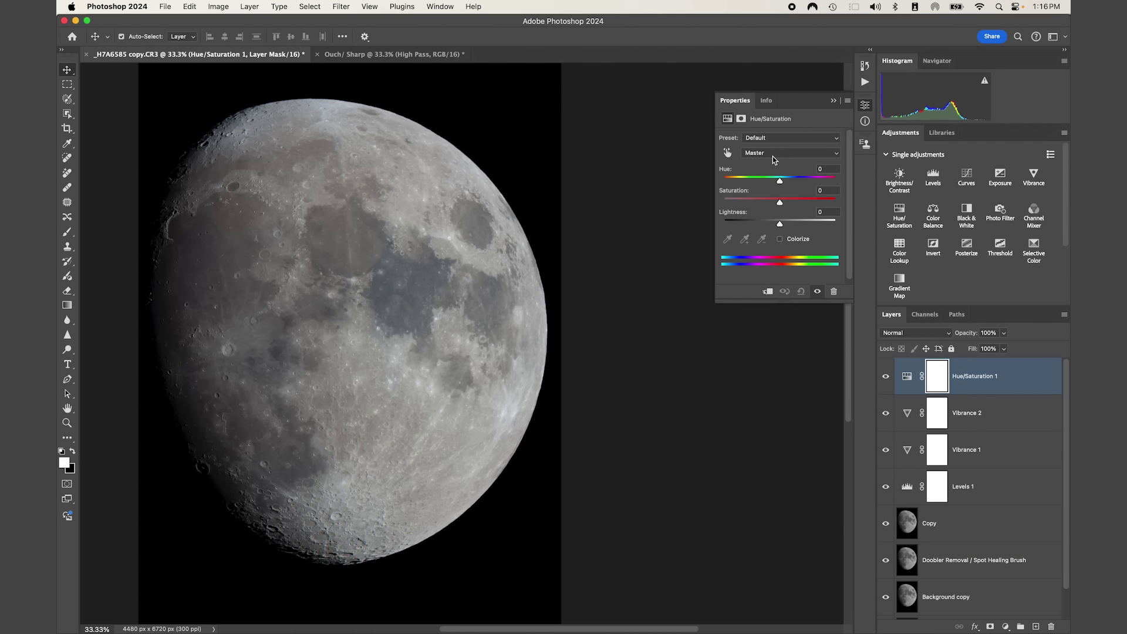
click(831, 191)
text(10)
key(Return)
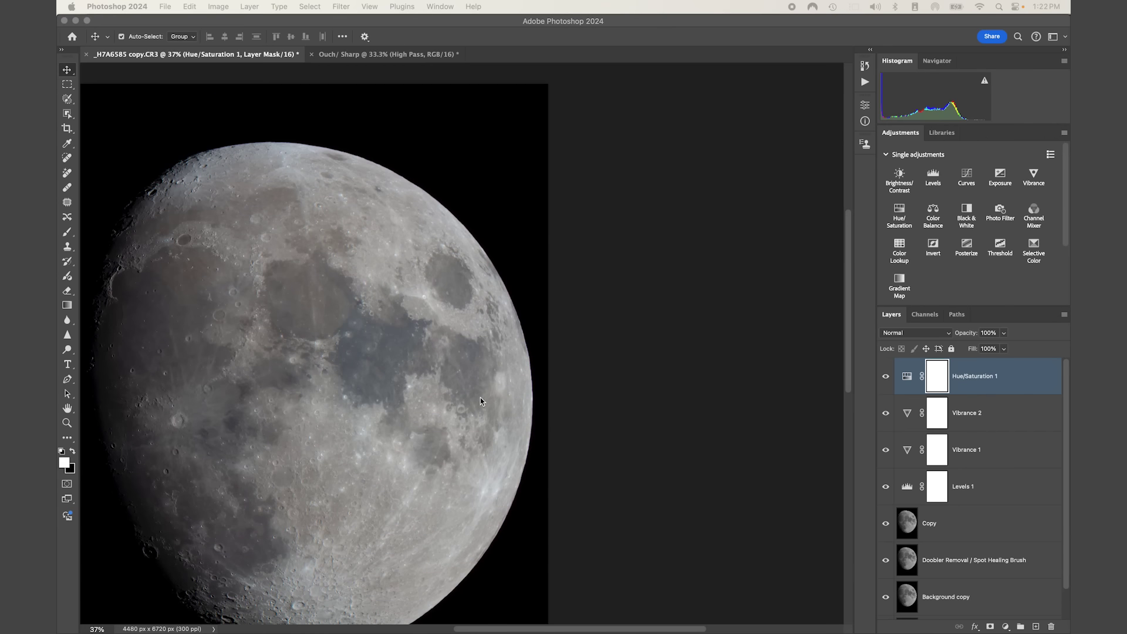
Step: Add a second Hue/Saturation adjustment layer on top of the stack and set its master saturation to 10
scroll(336, 480, down, 2)
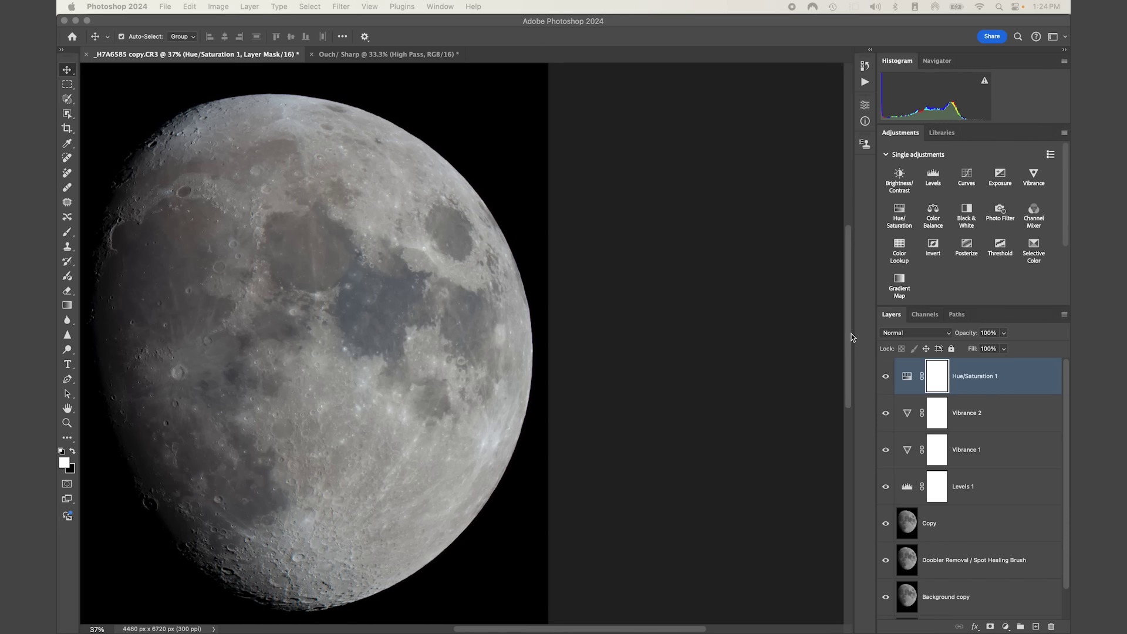
click(908, 226)
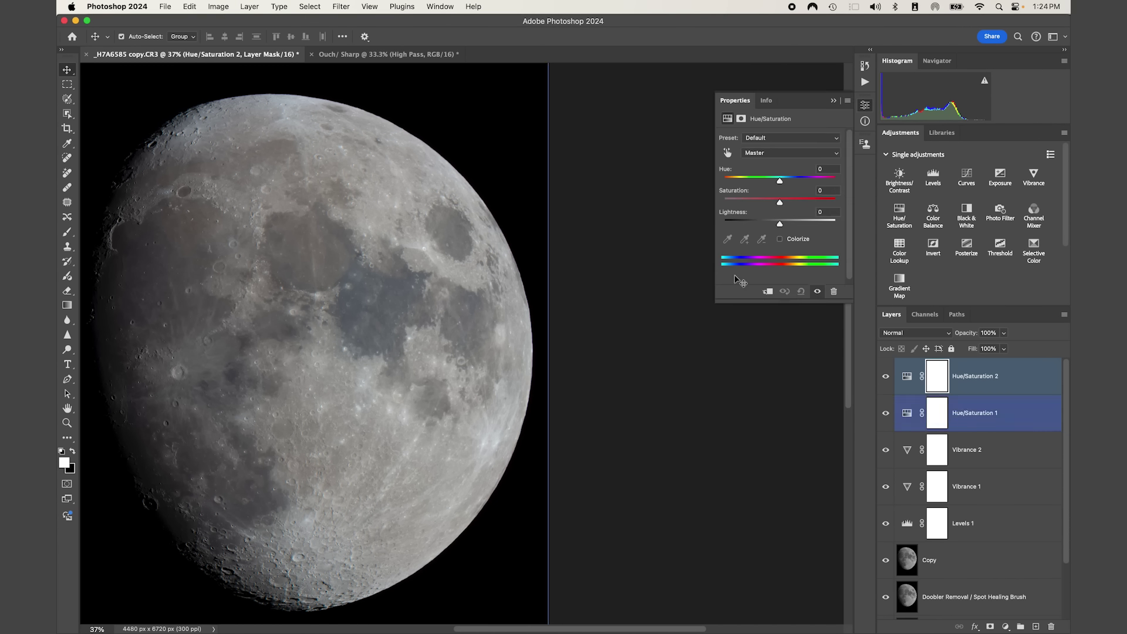
click(825, 191)
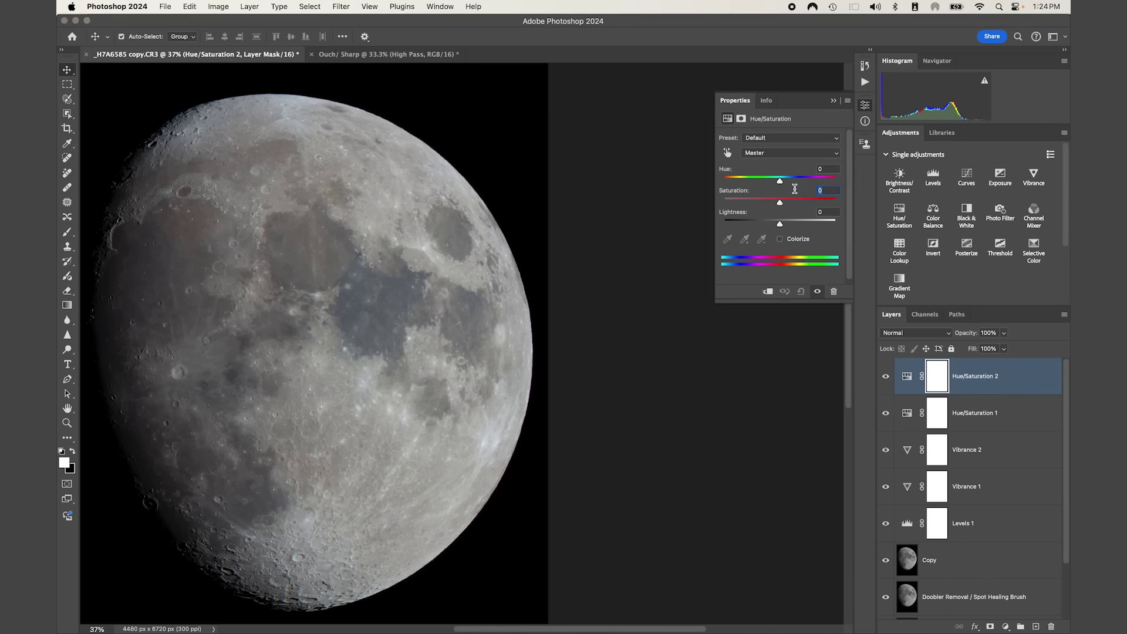
text(10)
key(Return)
click(833, 100)
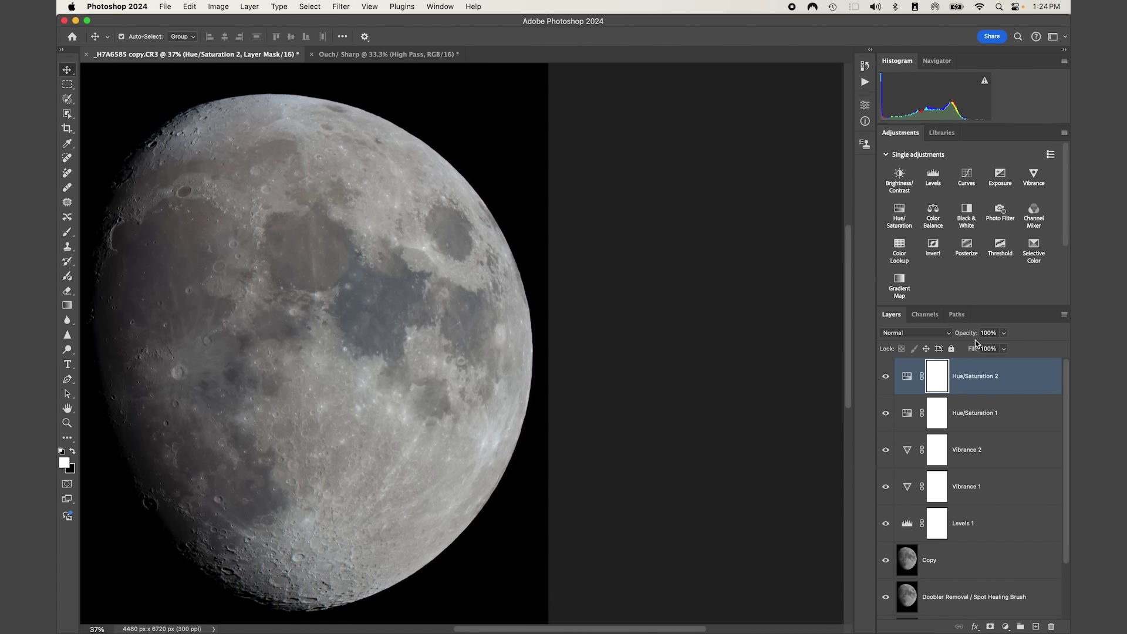
Step: Add a third Hue/Saturation adjustment layer above the second, with master saturation 10
click(897, 217)
click(827, 190)
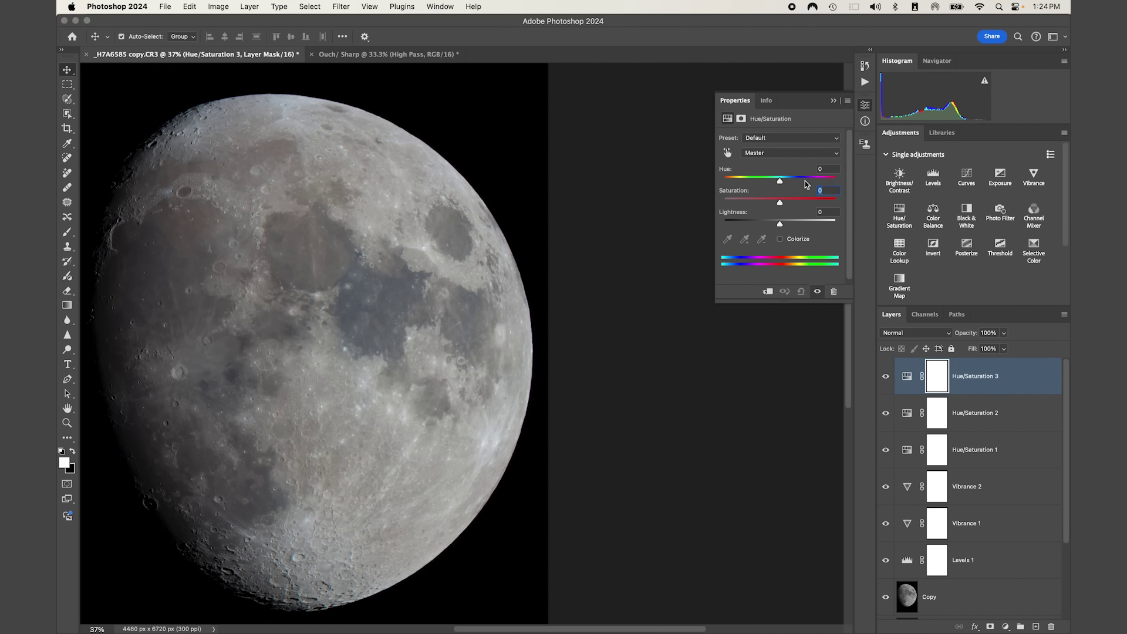
text(10)
key(Return)
click(832, 101)
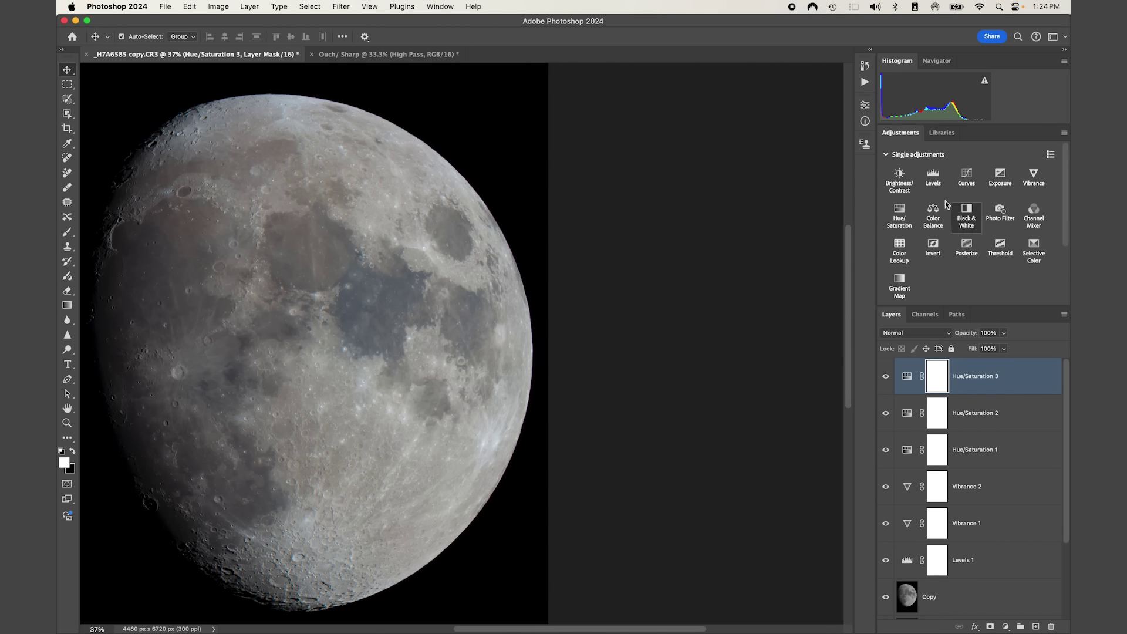
Step: Add a fourth Hue/Saturation adjustment layer and raise the saturation of its Magentas range slightly
click(901, 222)
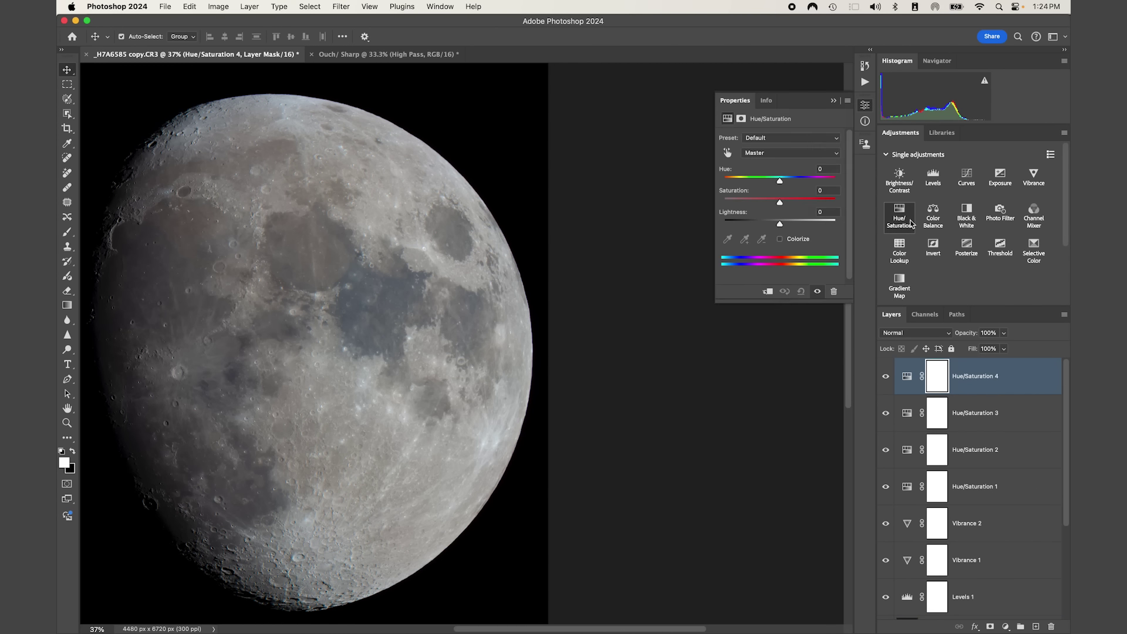
click(778, 155)
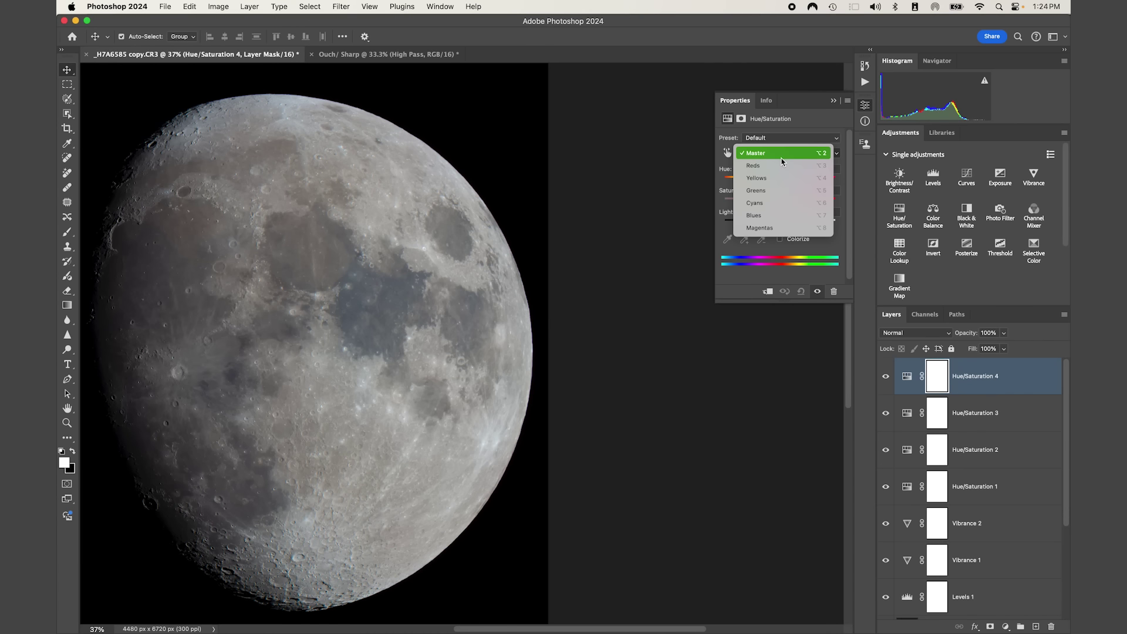
click(772, 227)
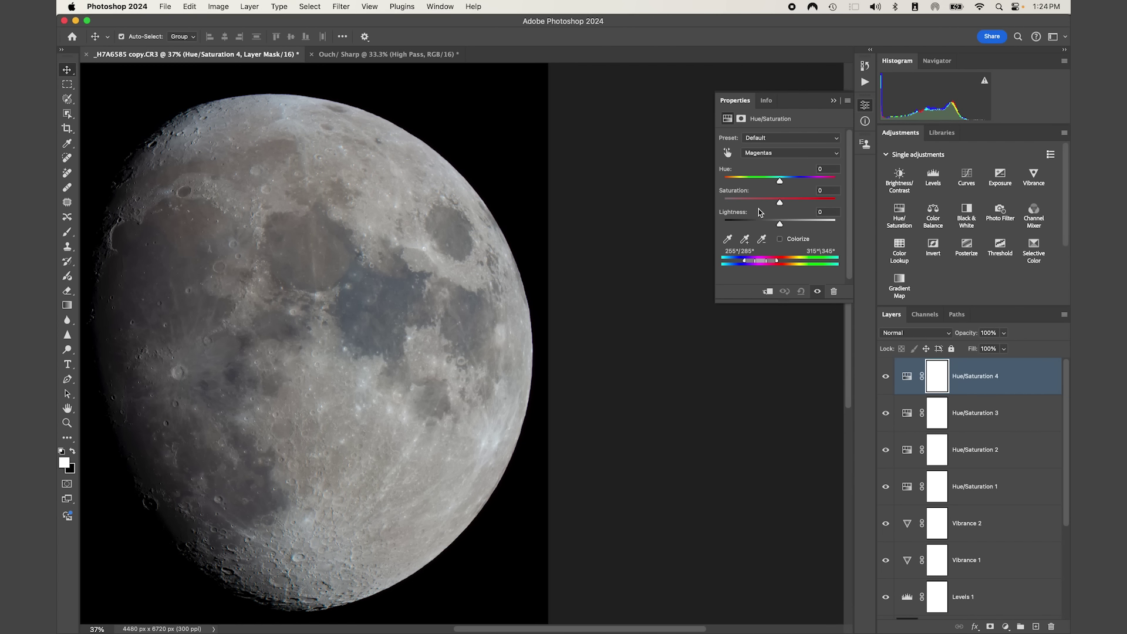
drag(779, 203, 790, 202)
click(834, 100)
click(906, 376)
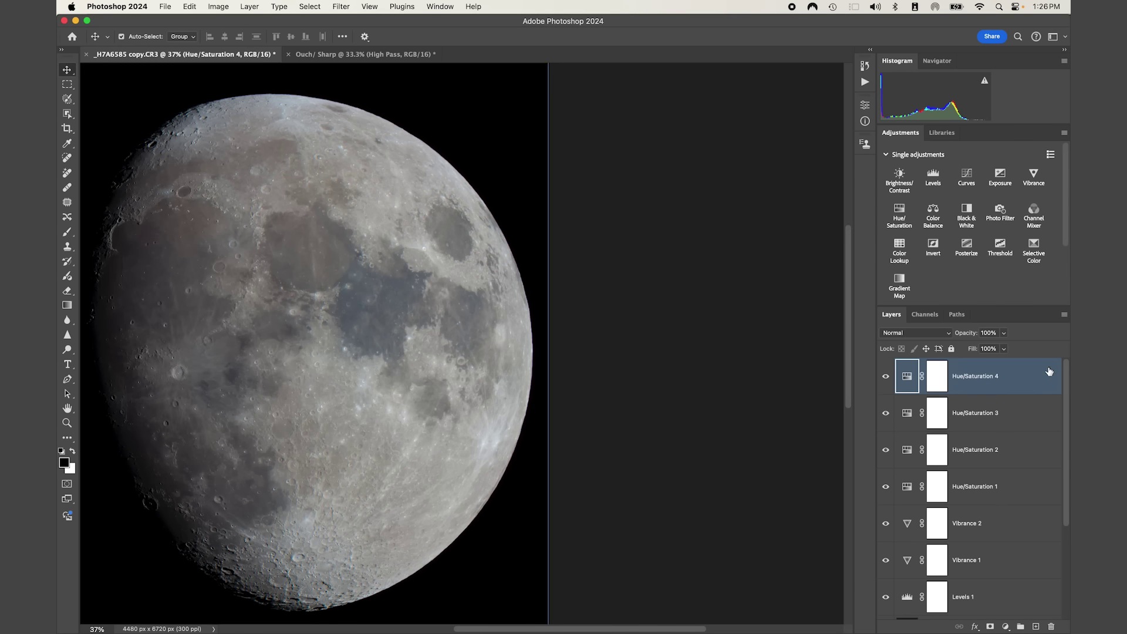
Step: Add a fifth Hue/Saturation adjustment layer above the Magentas one and set its master saturation to 10
click(899, 215)
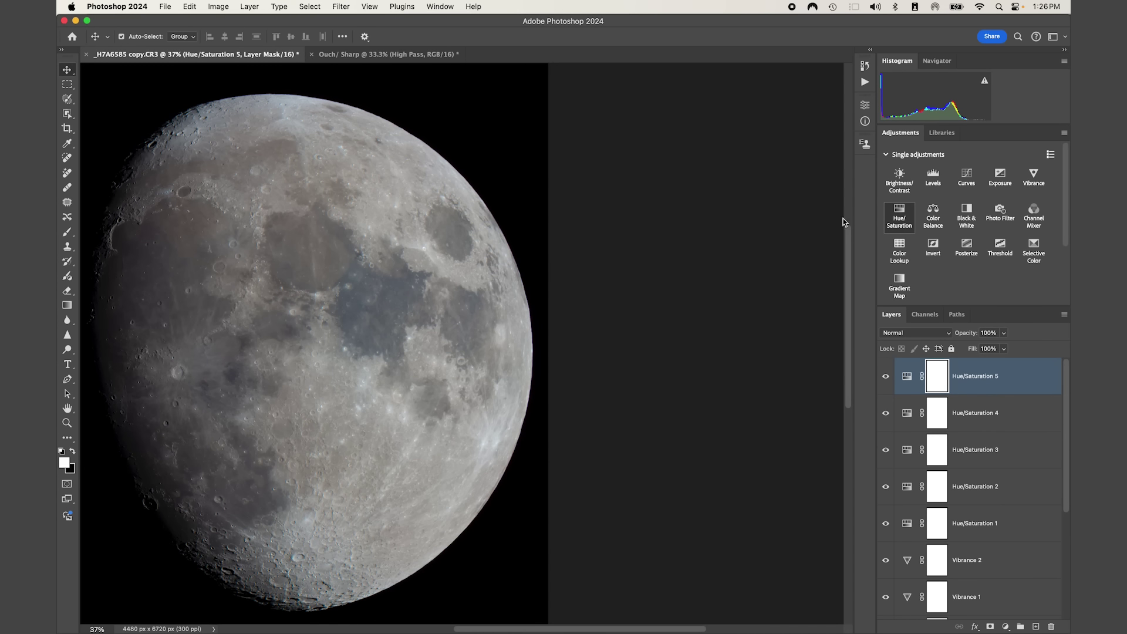
double_click(907, 376)
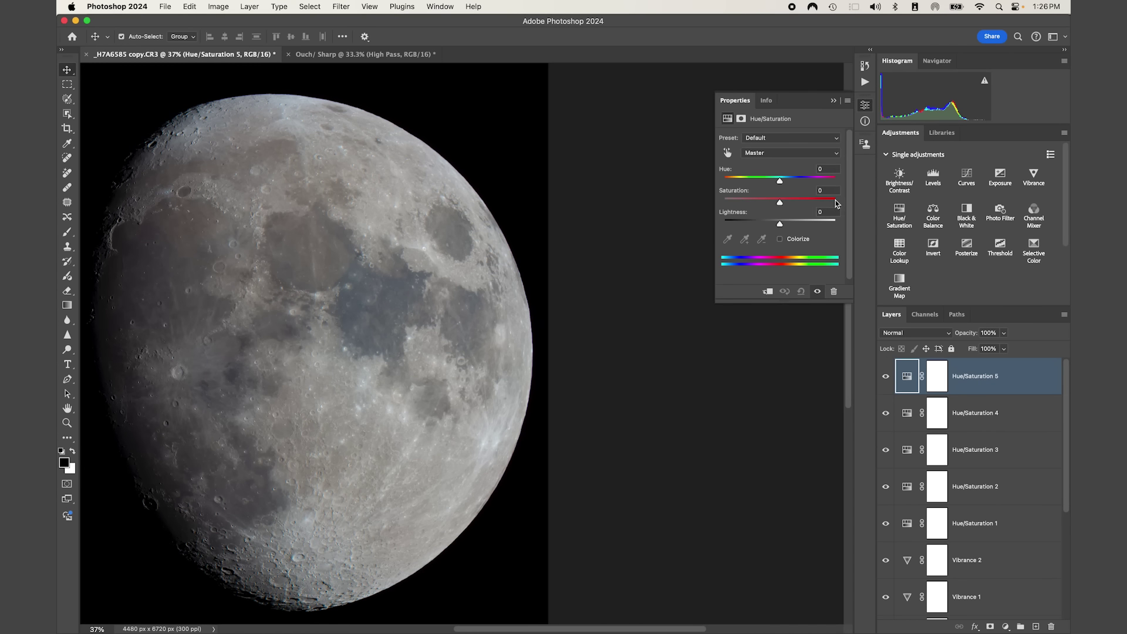
click(830, 191)
text(10)
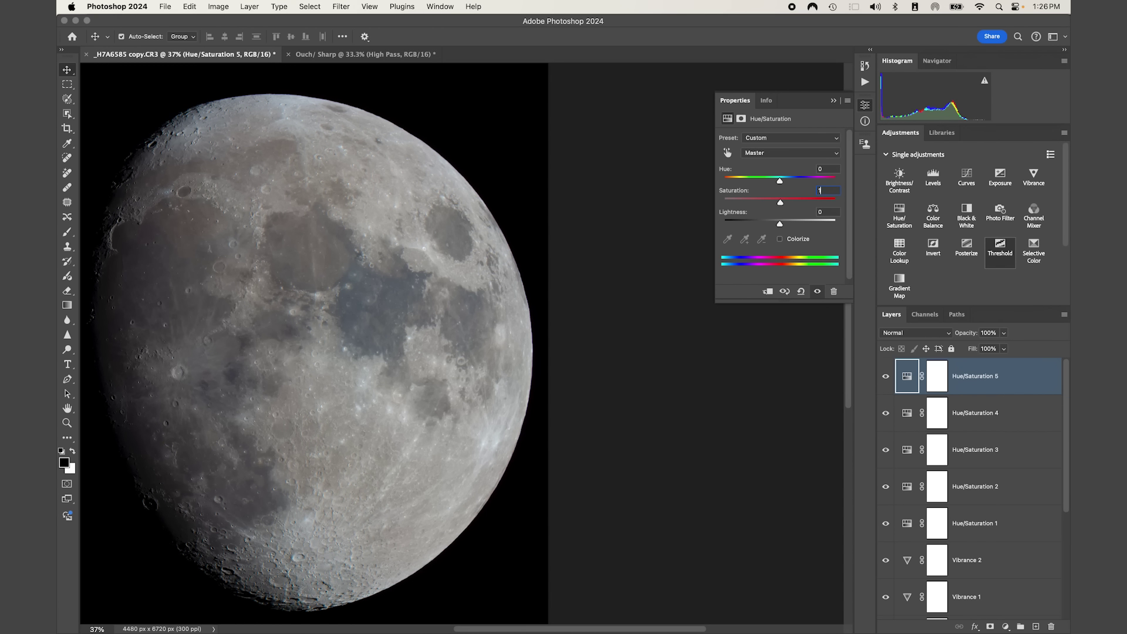
key(Return)
click(838, 105)
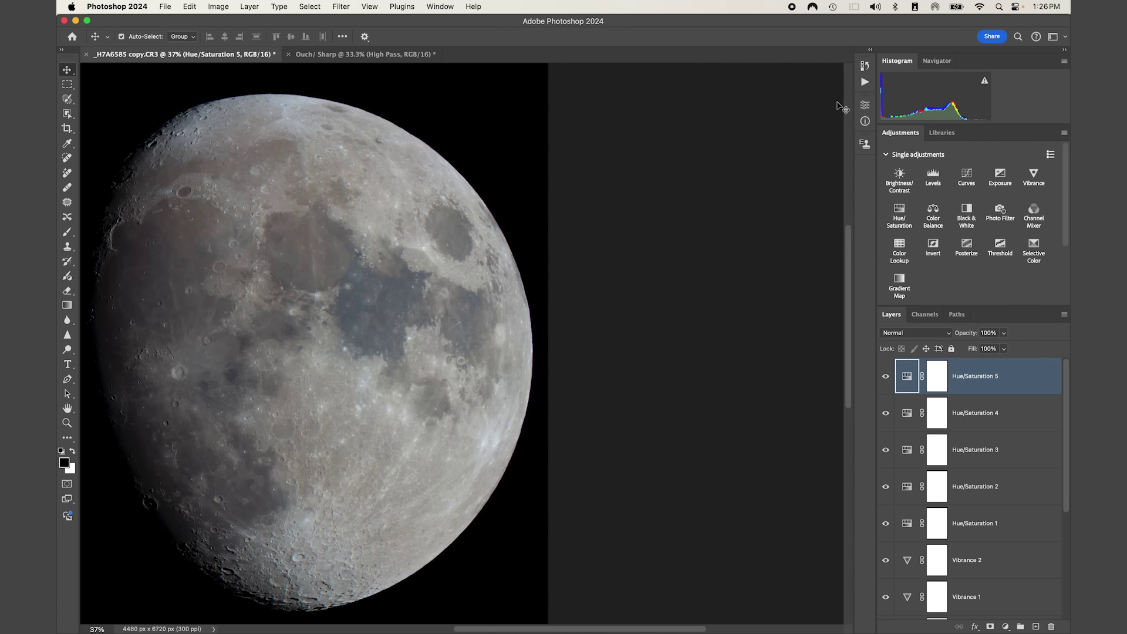
Step: Add a sixth Hue/Saturation adjustment layer at the top of the stack, with master saturation 10
click(907, 224)
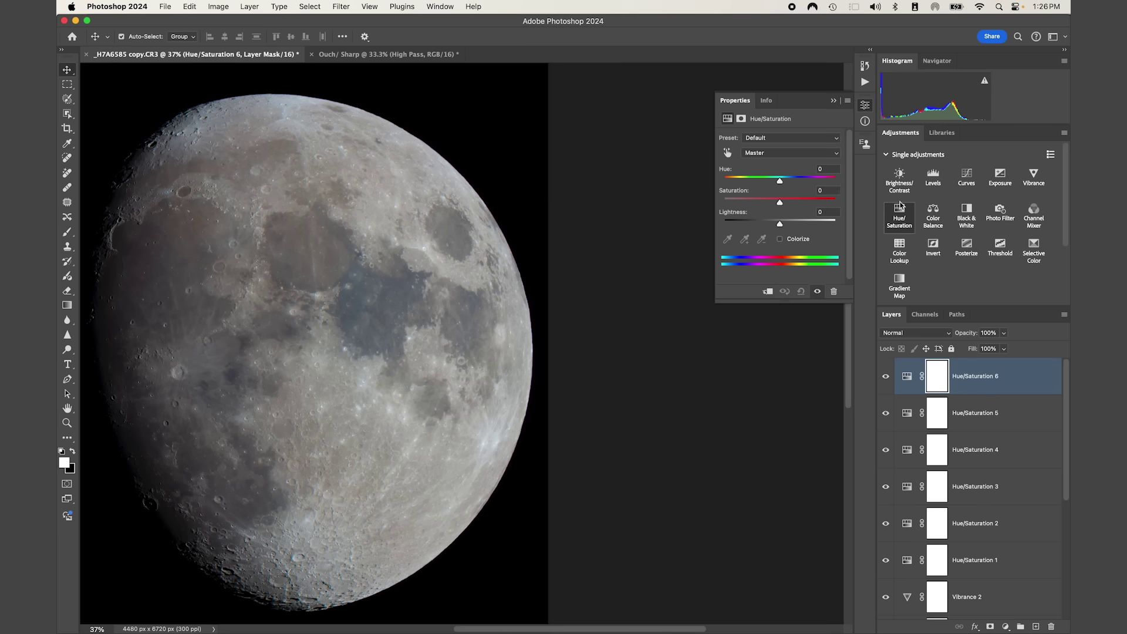
text(10)
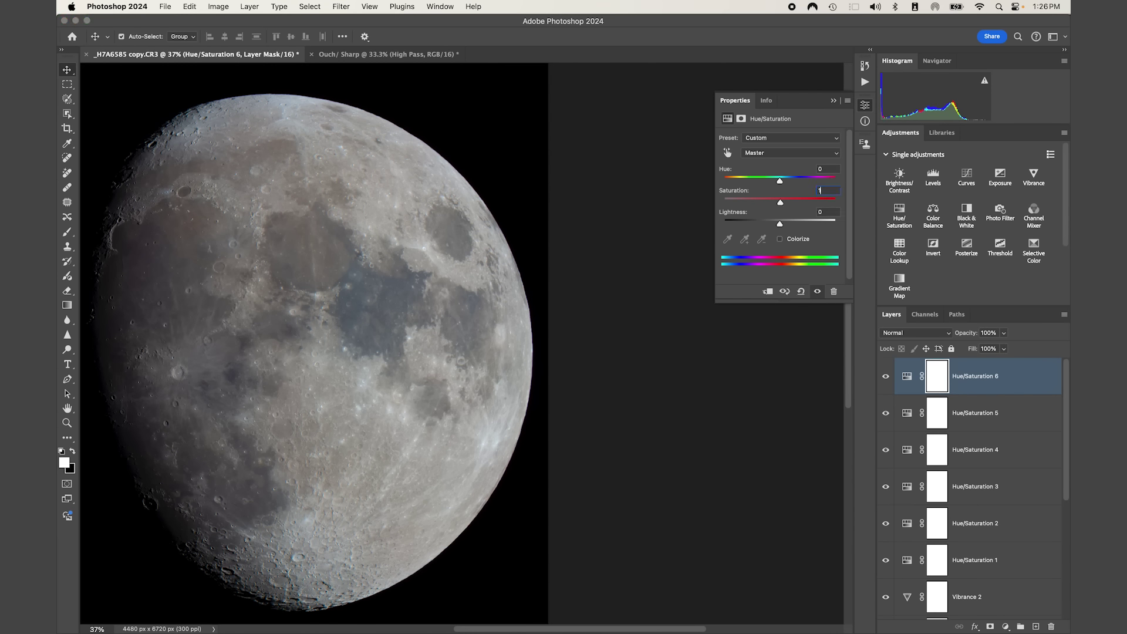
click(833, 101)
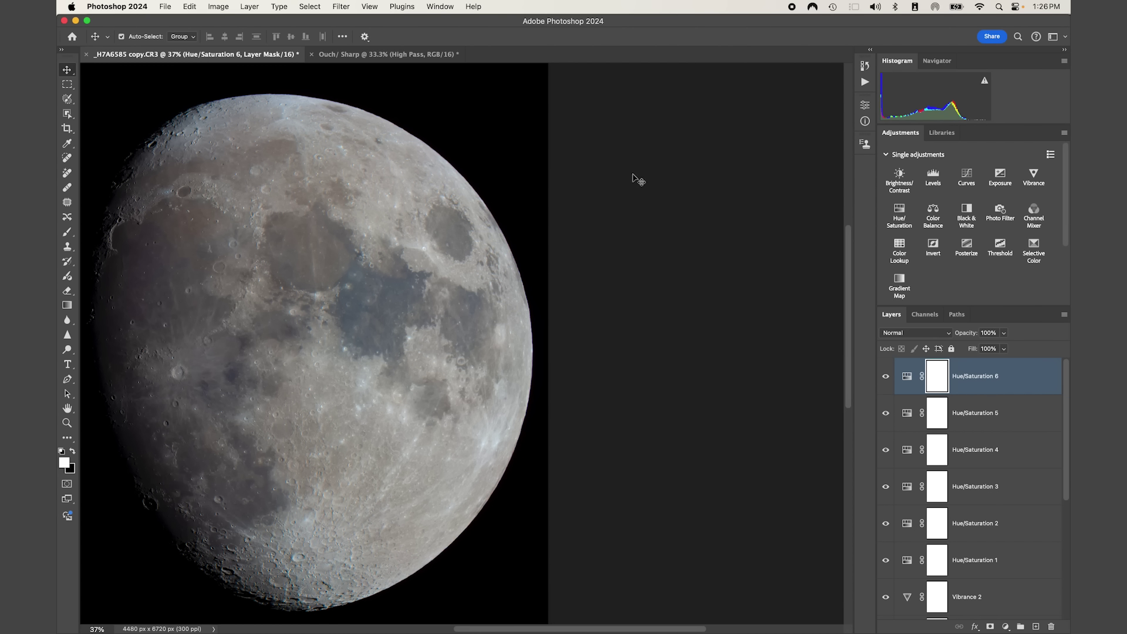
Step: In the Ouch/ Sharp document, combine the High Pass, Blur and Doobler Removal / Spot Healing Brush layers into one smart object
click(399, 53)
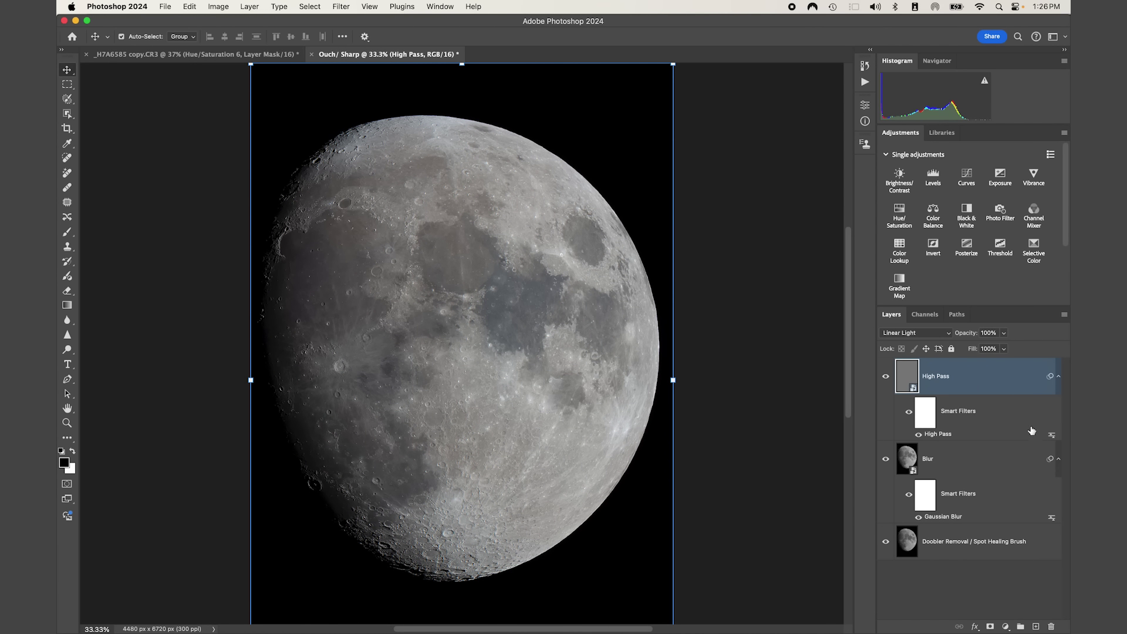
super+click(1000, 548)
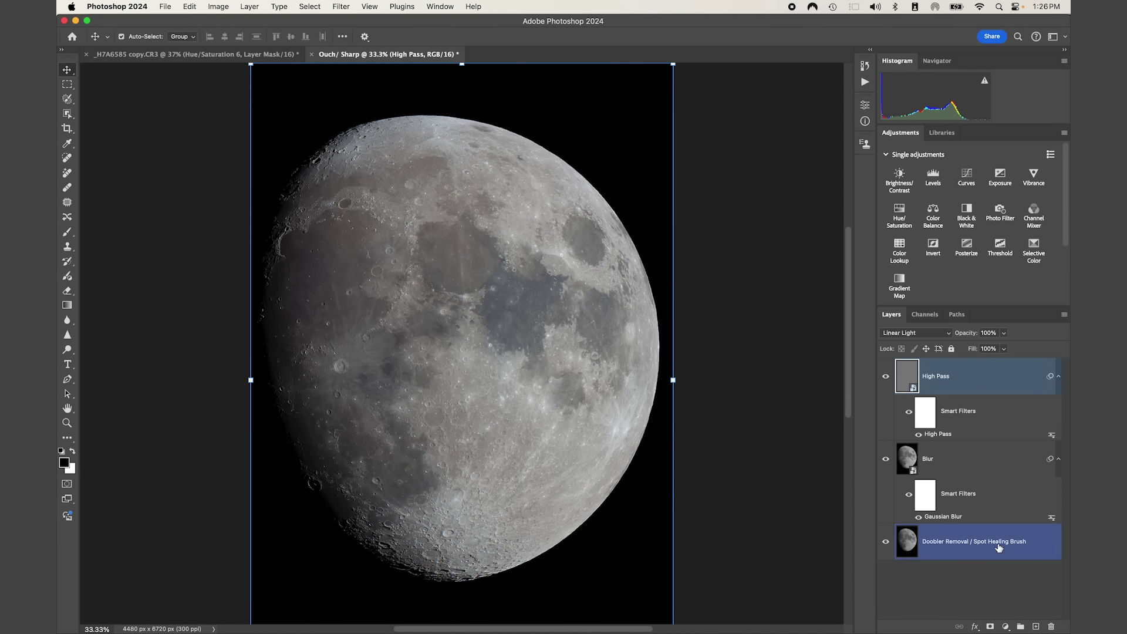
shift+click(1031, 549)
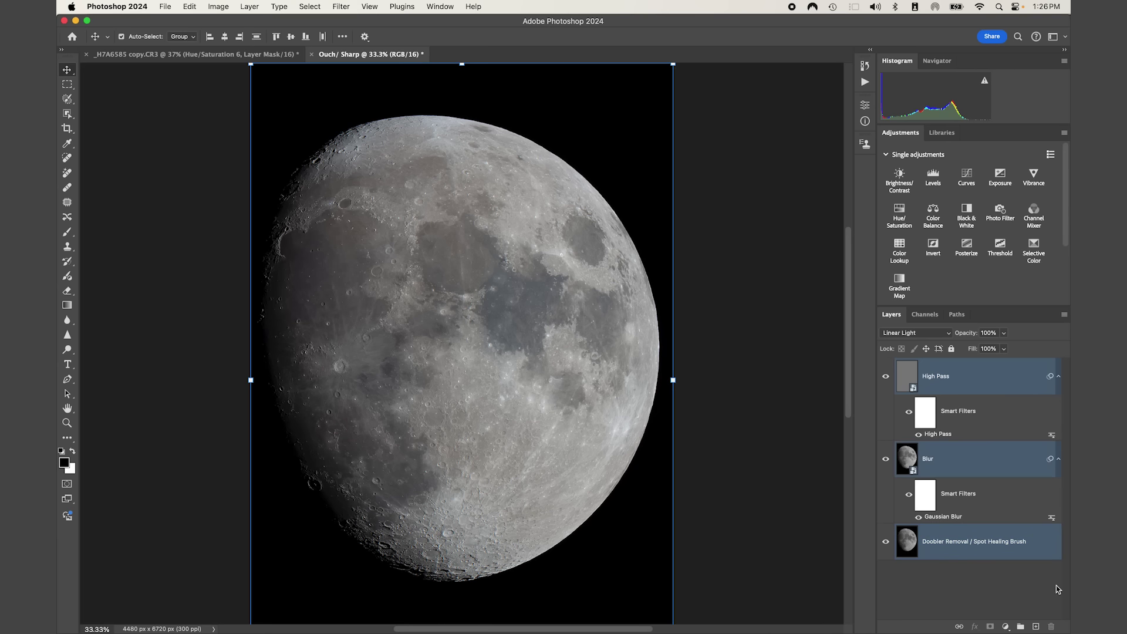
right_click(957, 369)
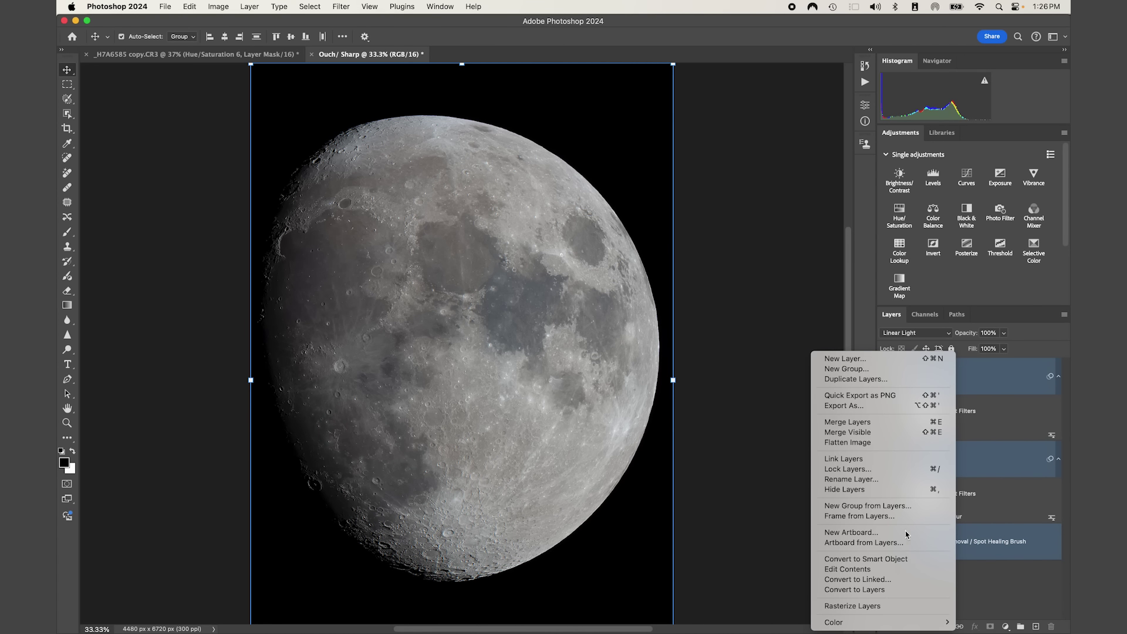
click(911, 560)
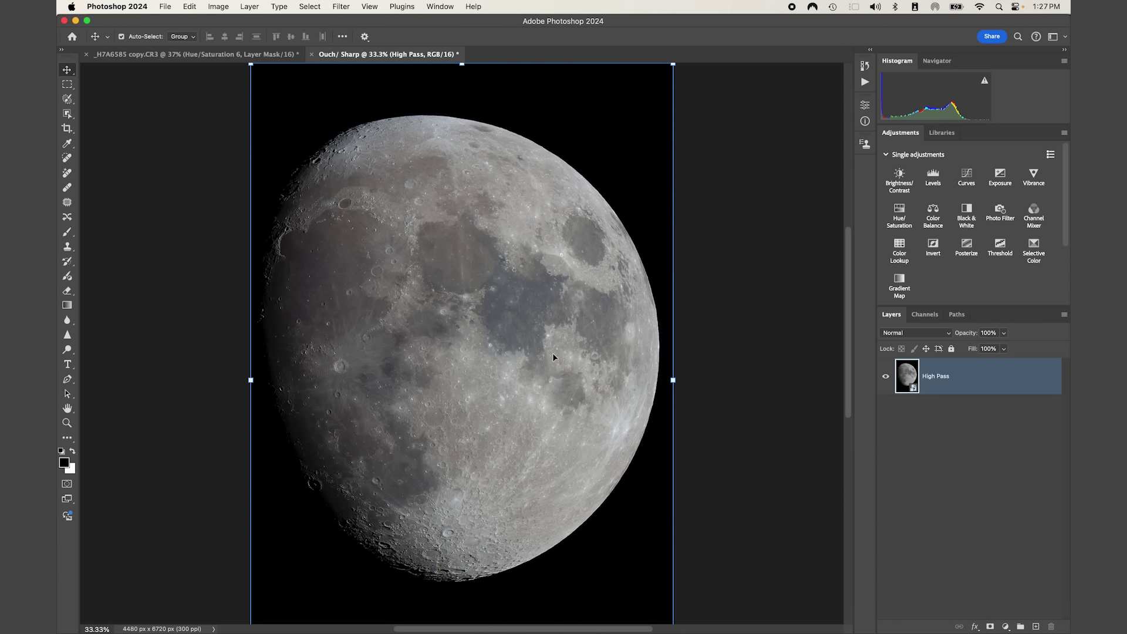
Step: Copy the entire sharpened moon image and paste it twice above Hue/Saturation 6 in the _H7A6585 copy.CR3 document
key(super+minus)
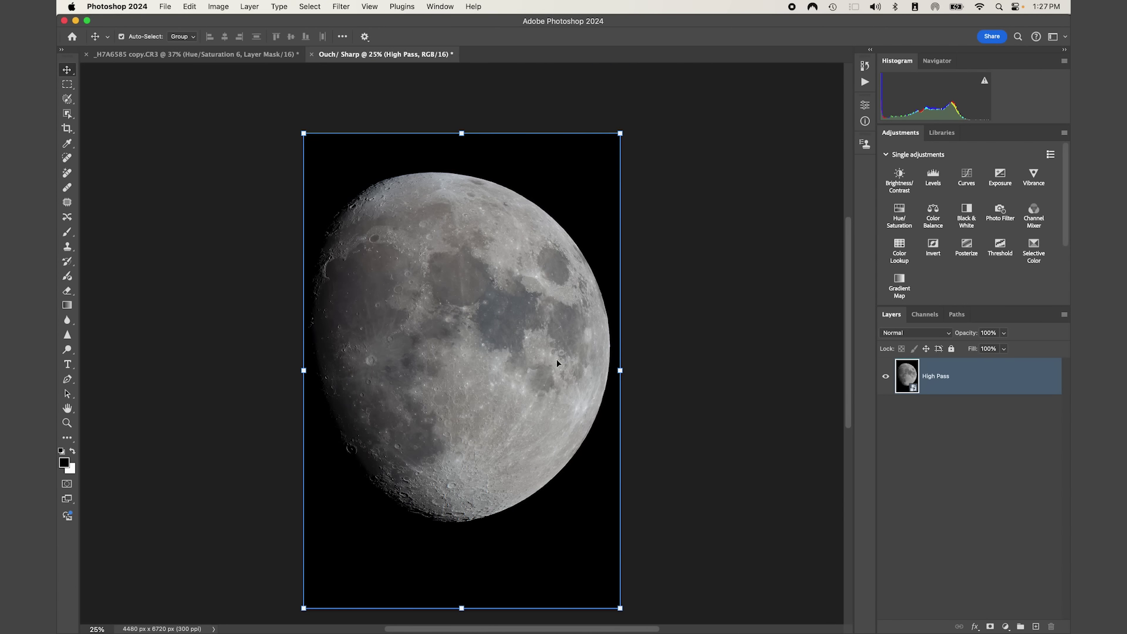
key(super+a)
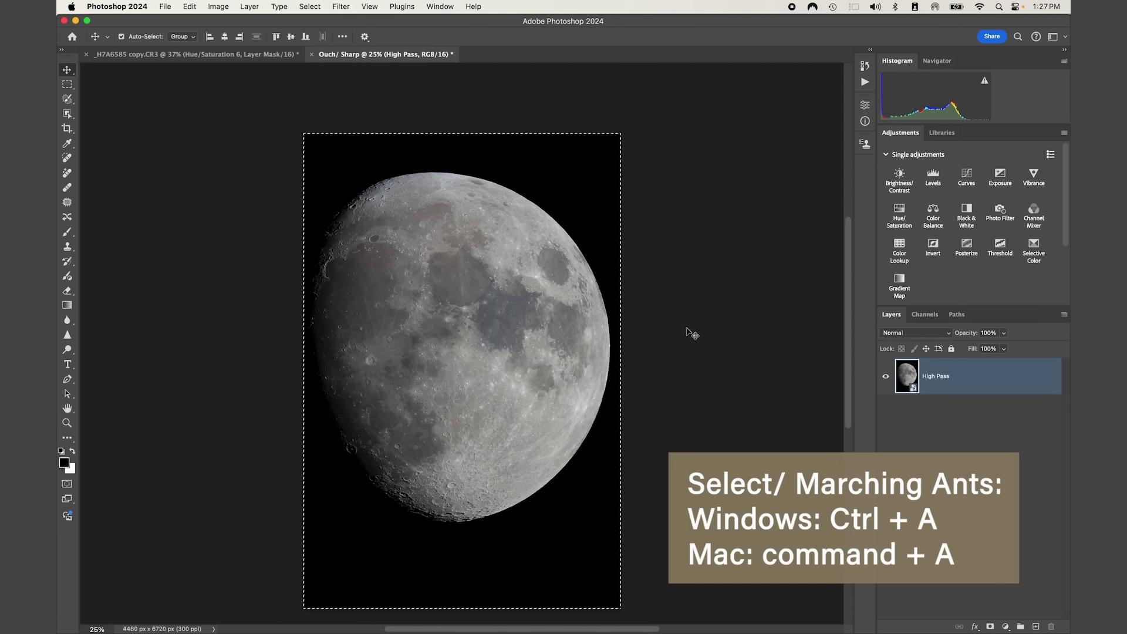
key(super+c)
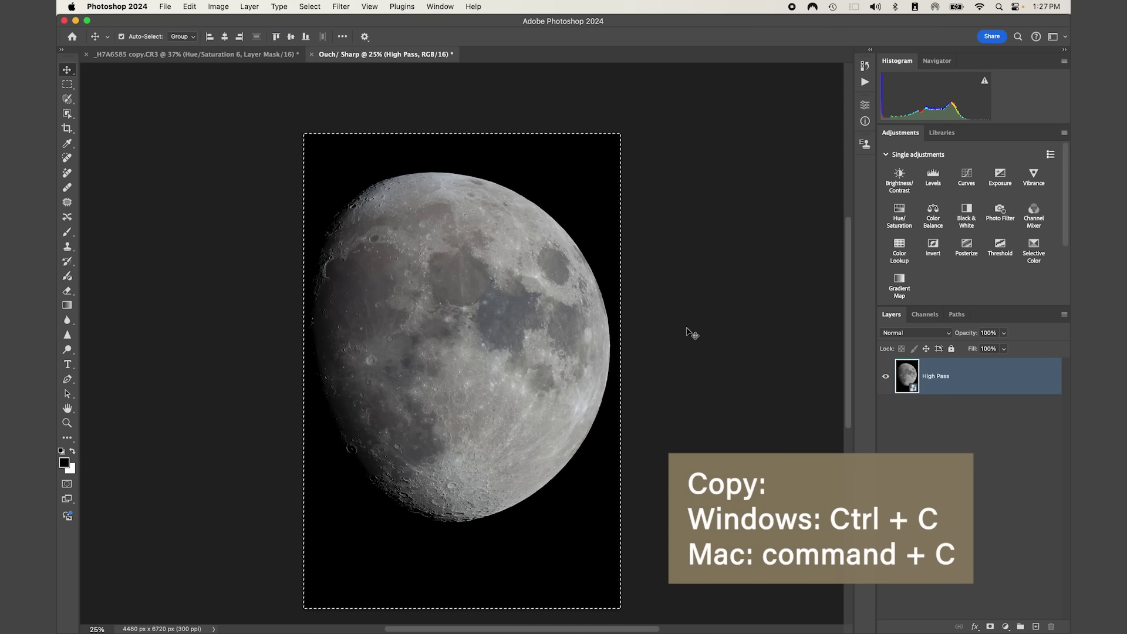
click(235, 54)
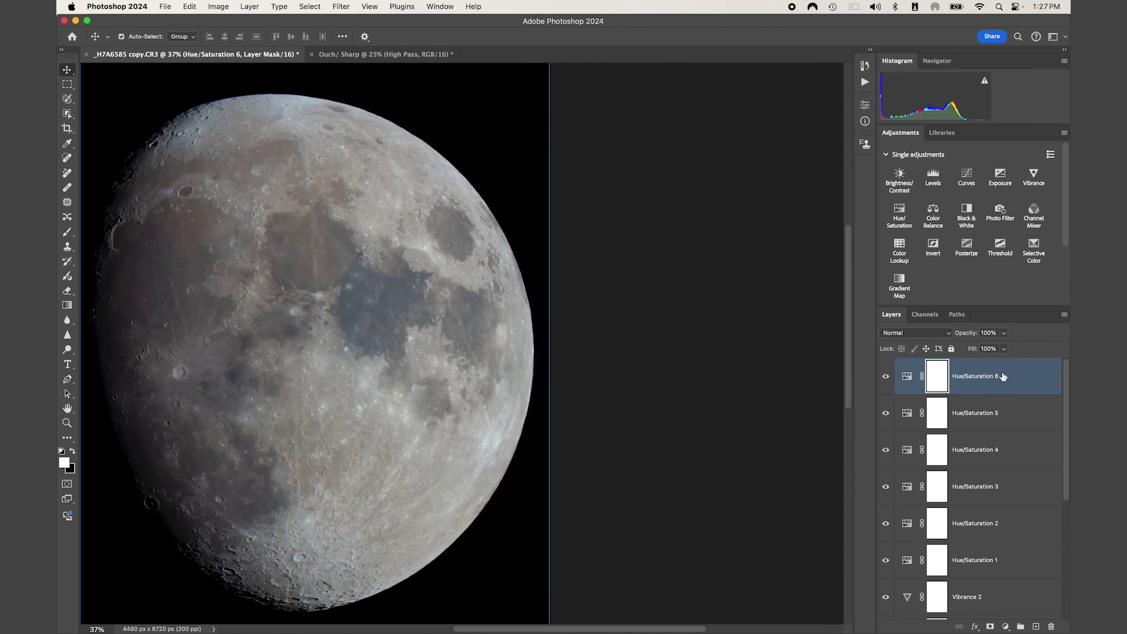
key(super+v)
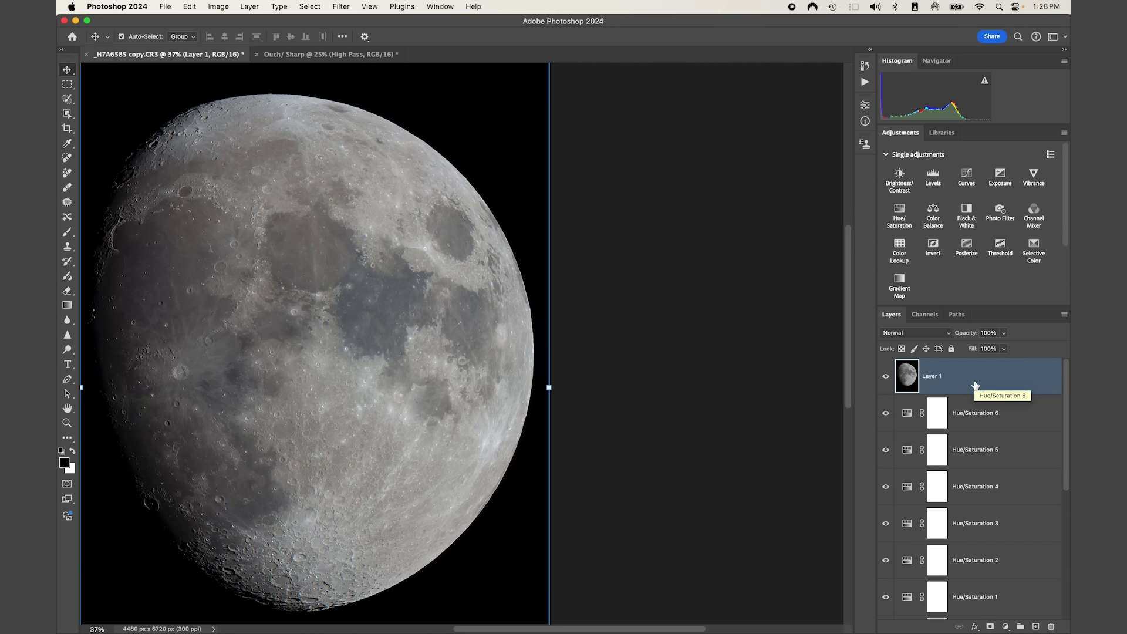
key(super+v)
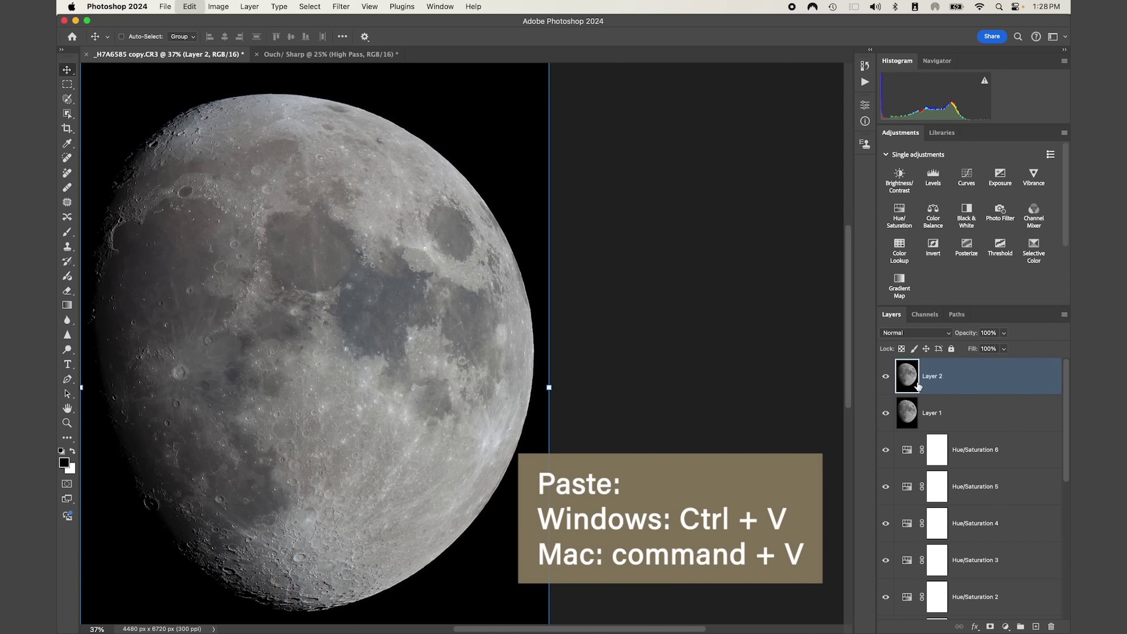
Step: Hide the upper pasted moon layer and set the blend mode of the lower one, Layer 1, to Overlay
click(886, 381)
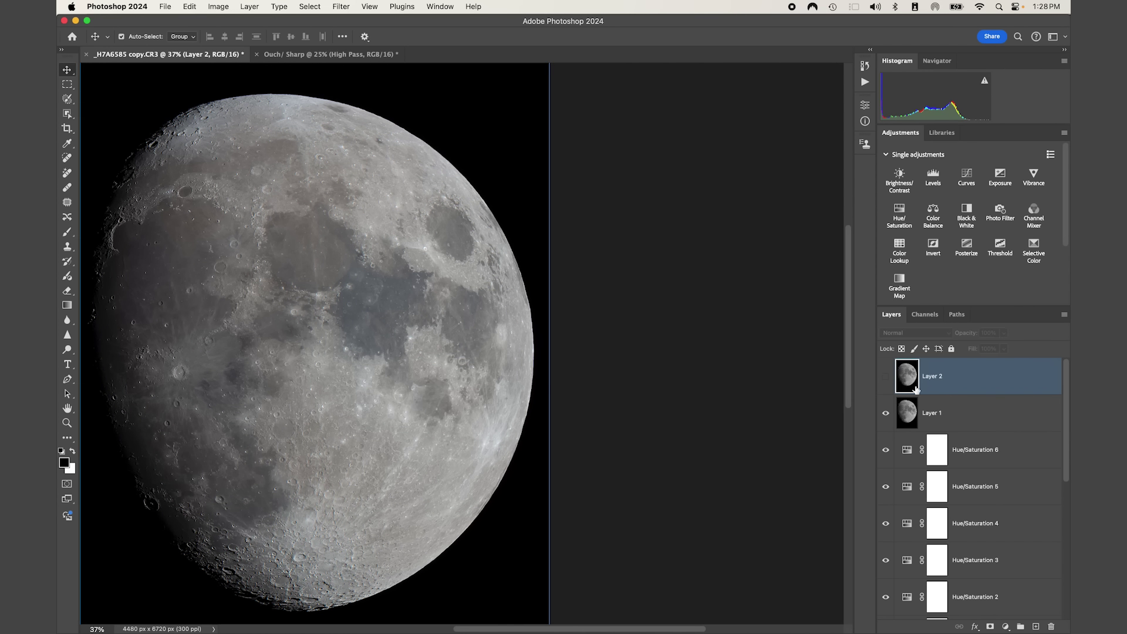
shift+click(962, 419)
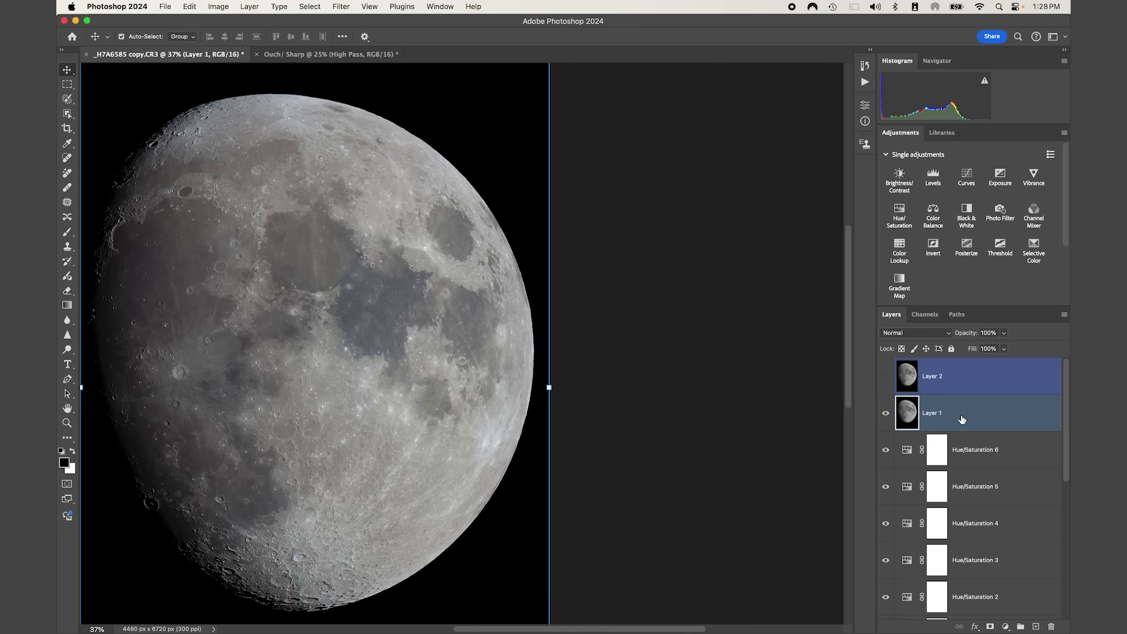
click(949, 334)
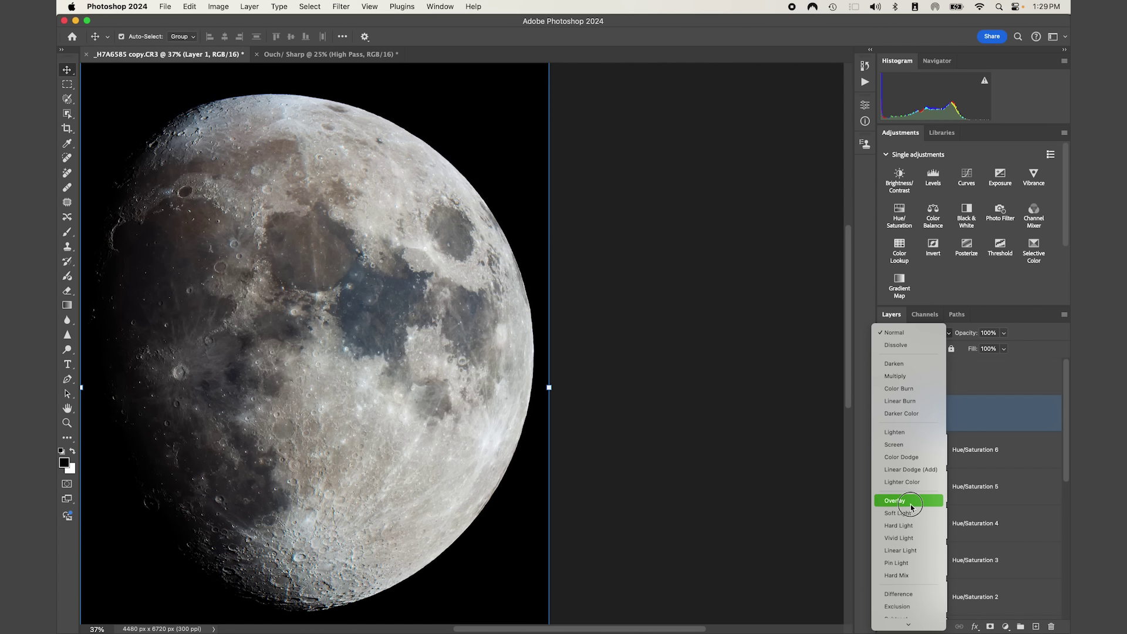
click(910, 504)
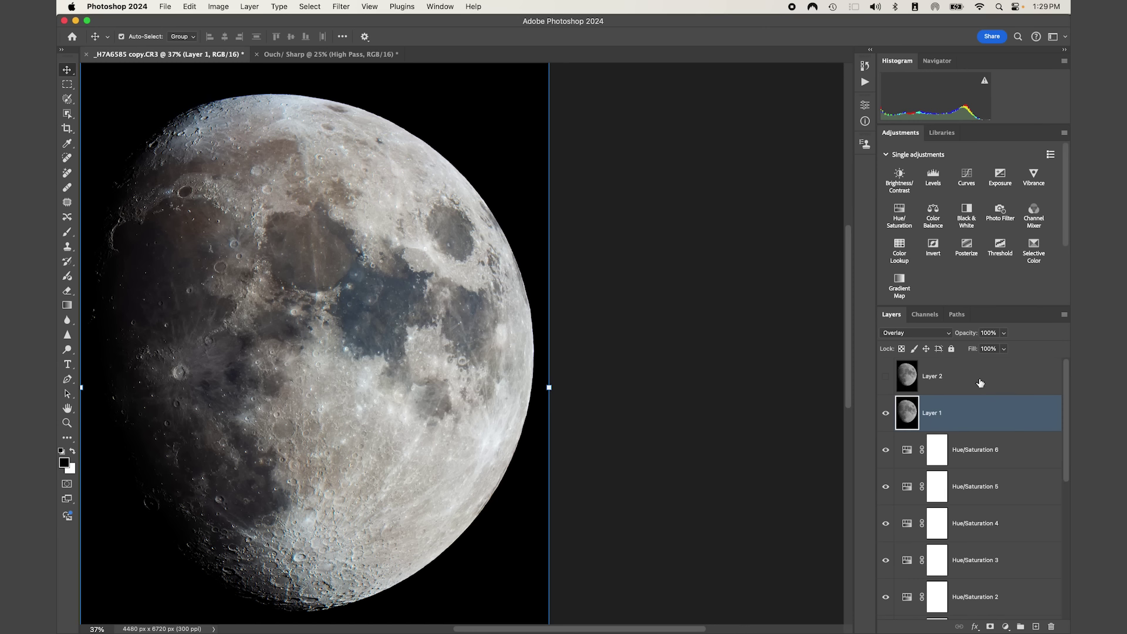
Step: Show Layer 2 again and set its blend mode to Luminosity
click(956, 380)
click(886, 376)
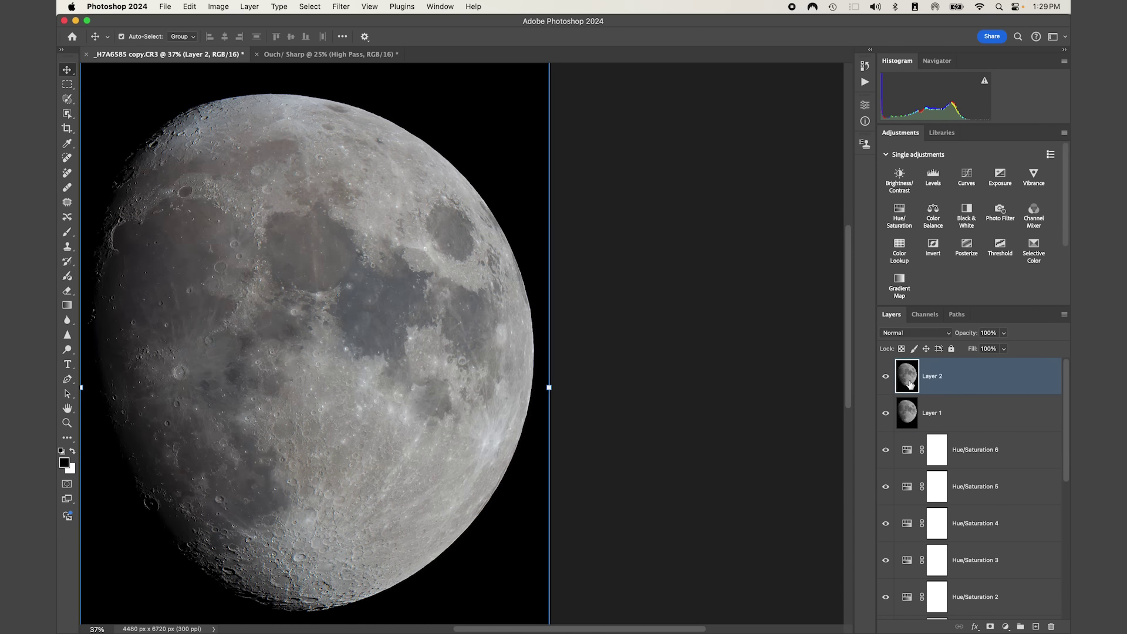
click(949, 334)
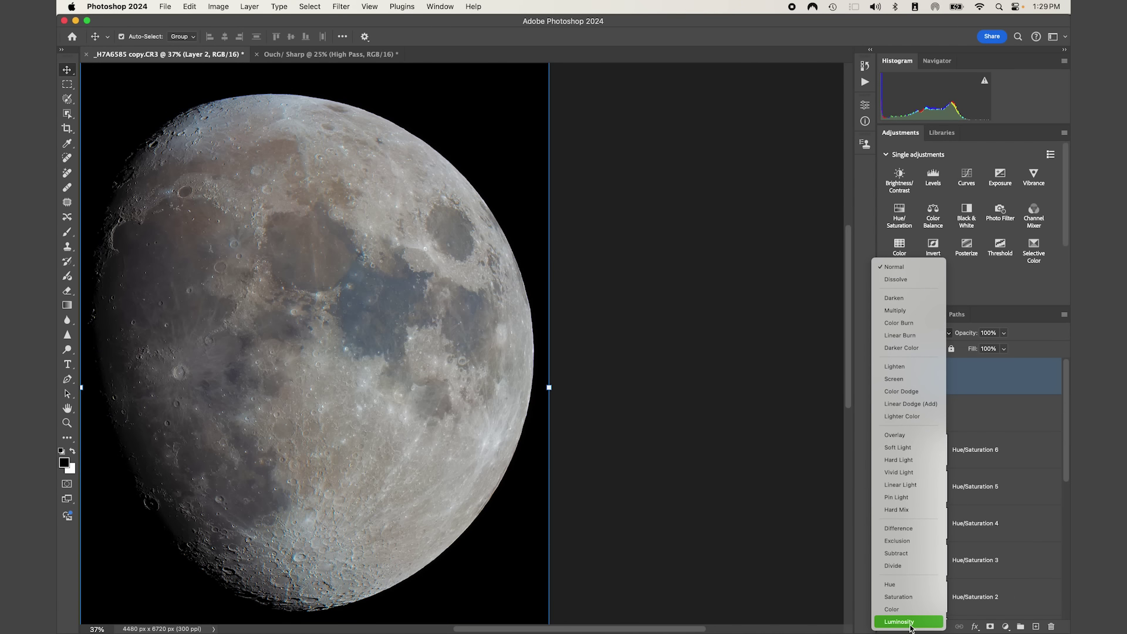
click(911, 626)
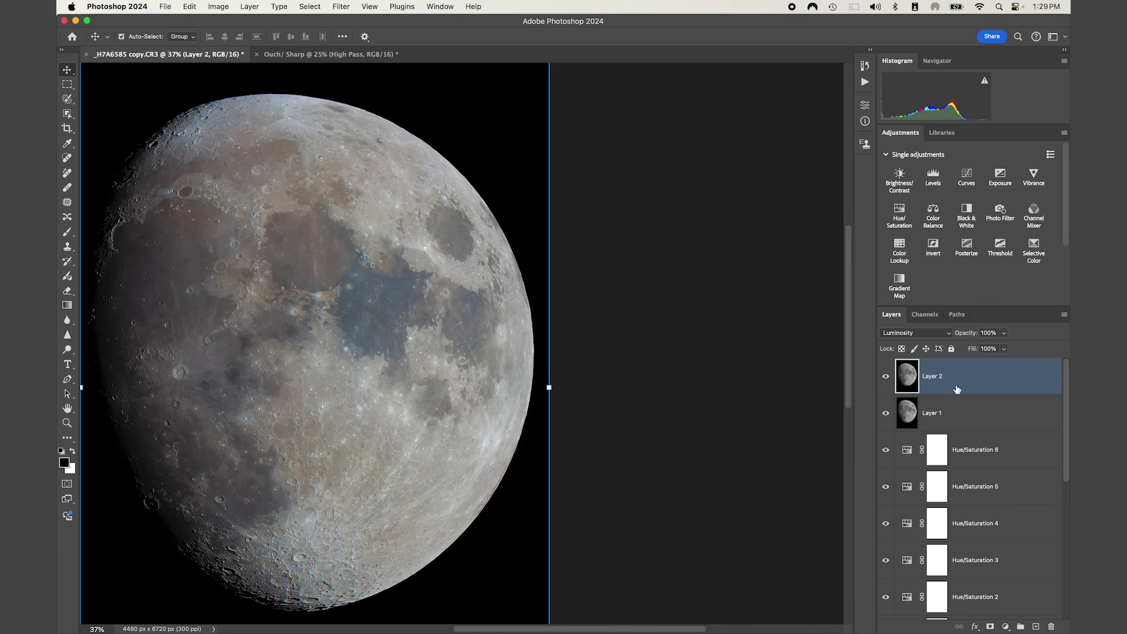
Step: Set the opacity of Layer 1, the Overlay moon layer, to 60%
click(962, 420)
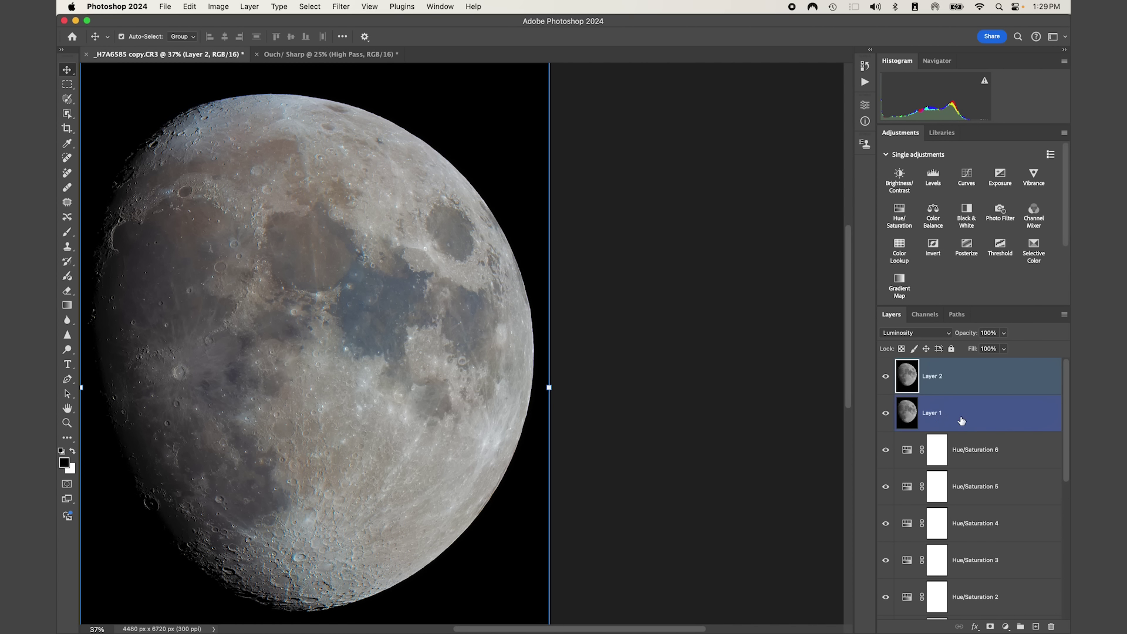
click(990, 332)
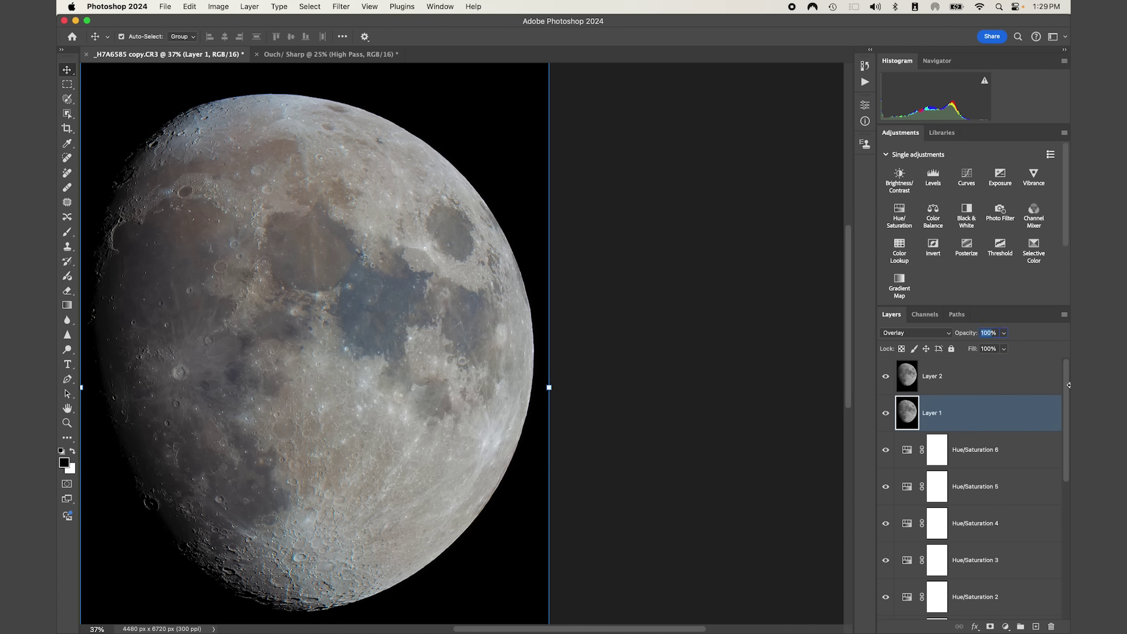
text(60)
drag(986, 385, 949, 466)
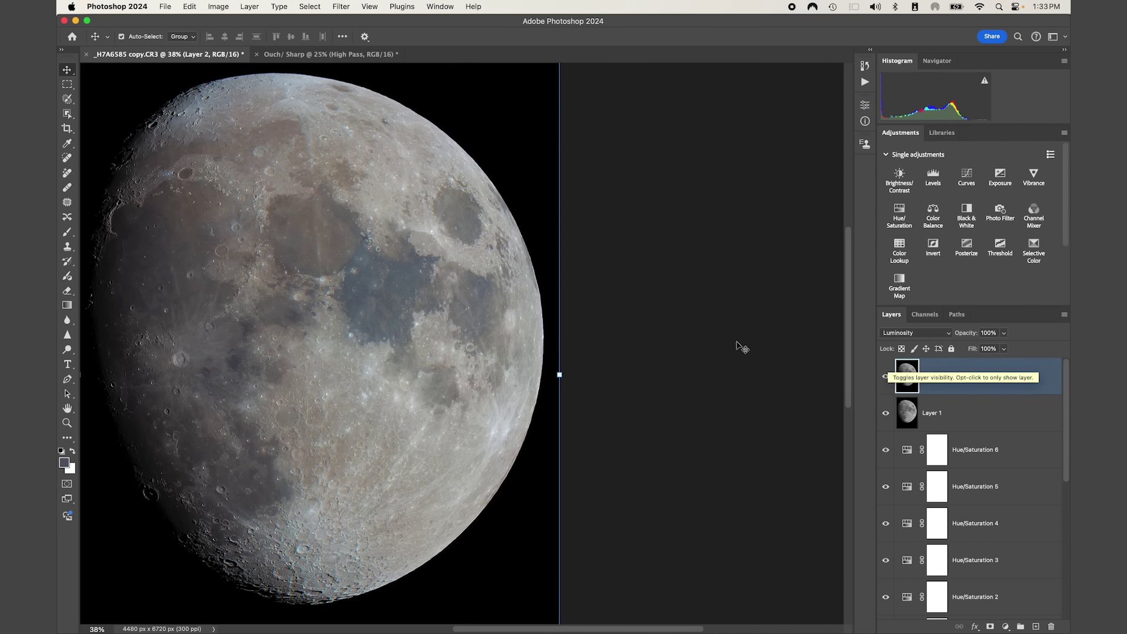
Step: Select the moon's highlights with Color Range, setting the range to 194 and keeping the fuzziness at 20%
click(317, 7)
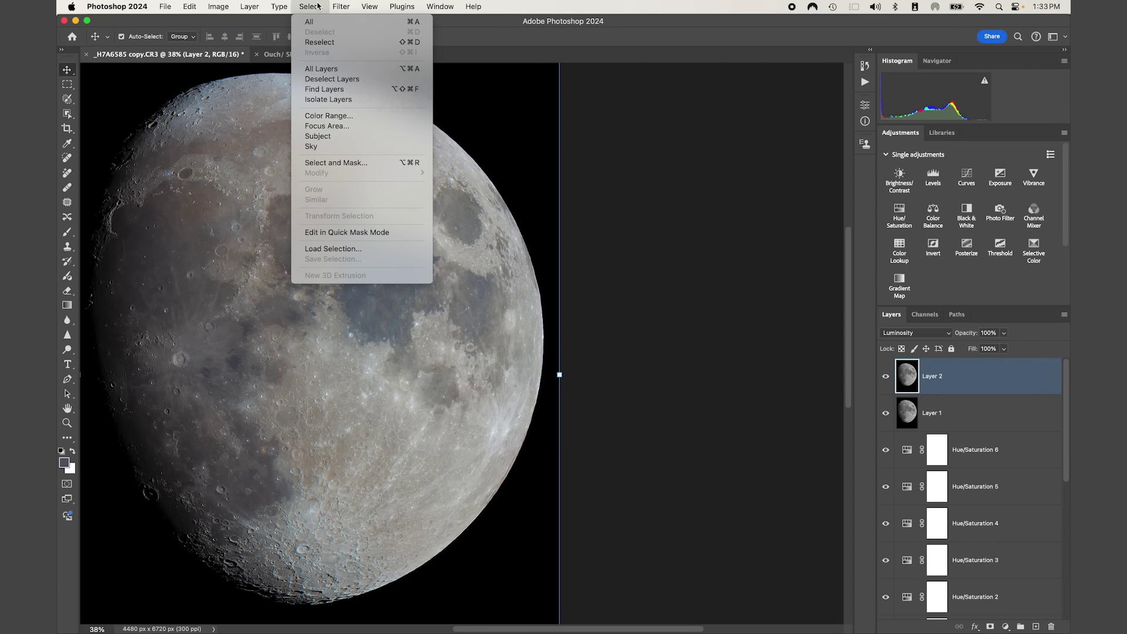
click(340, 115)
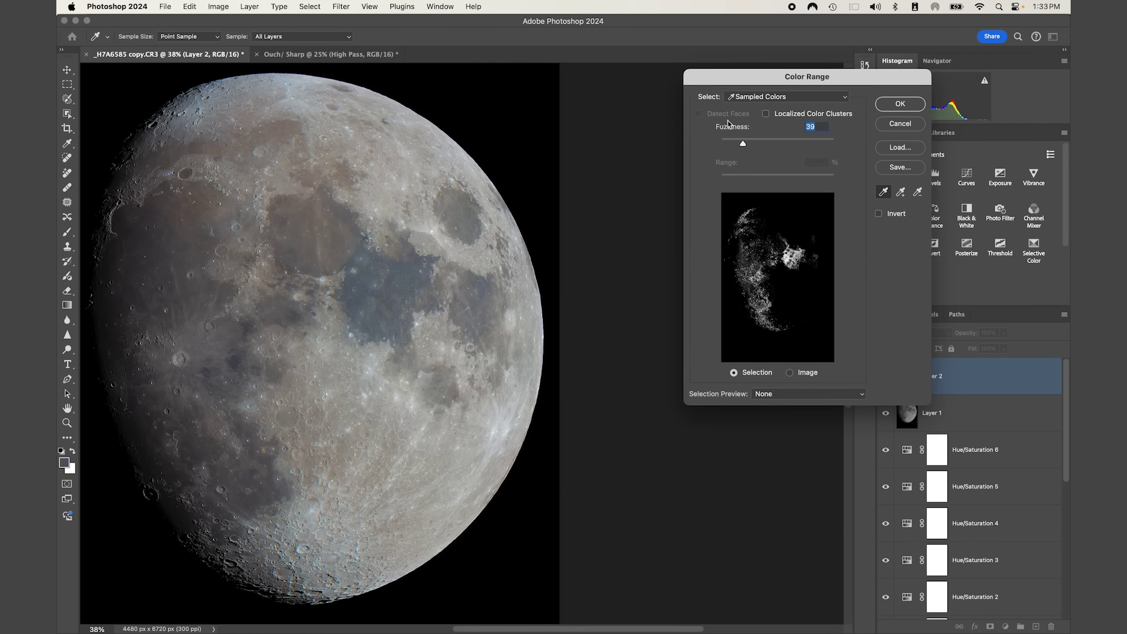
click(756, 98)
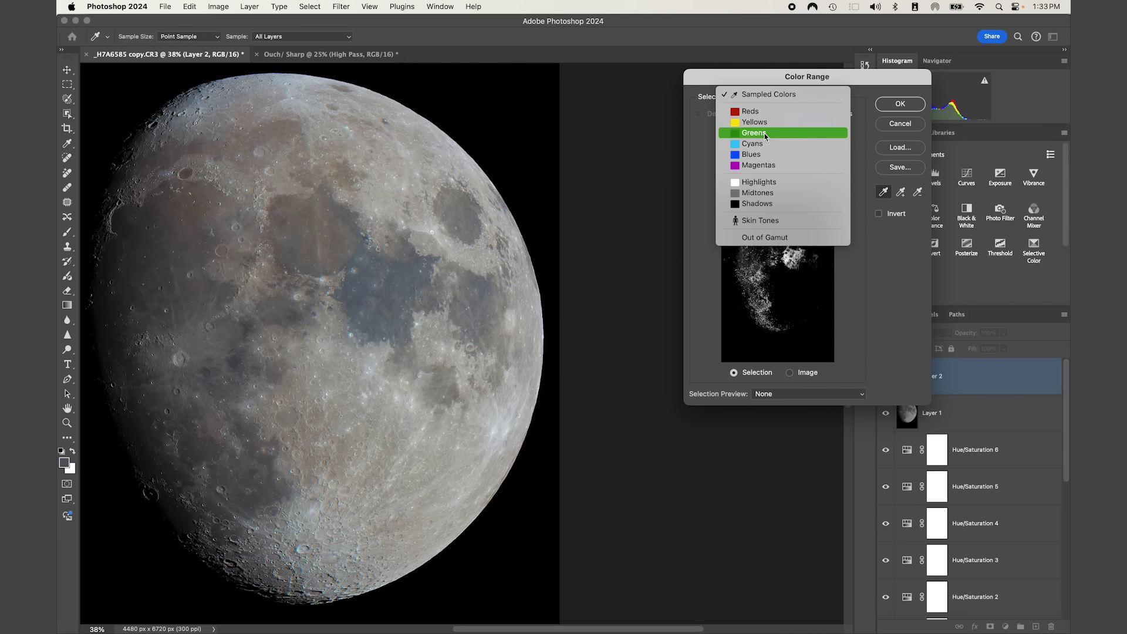
click(770, 182)
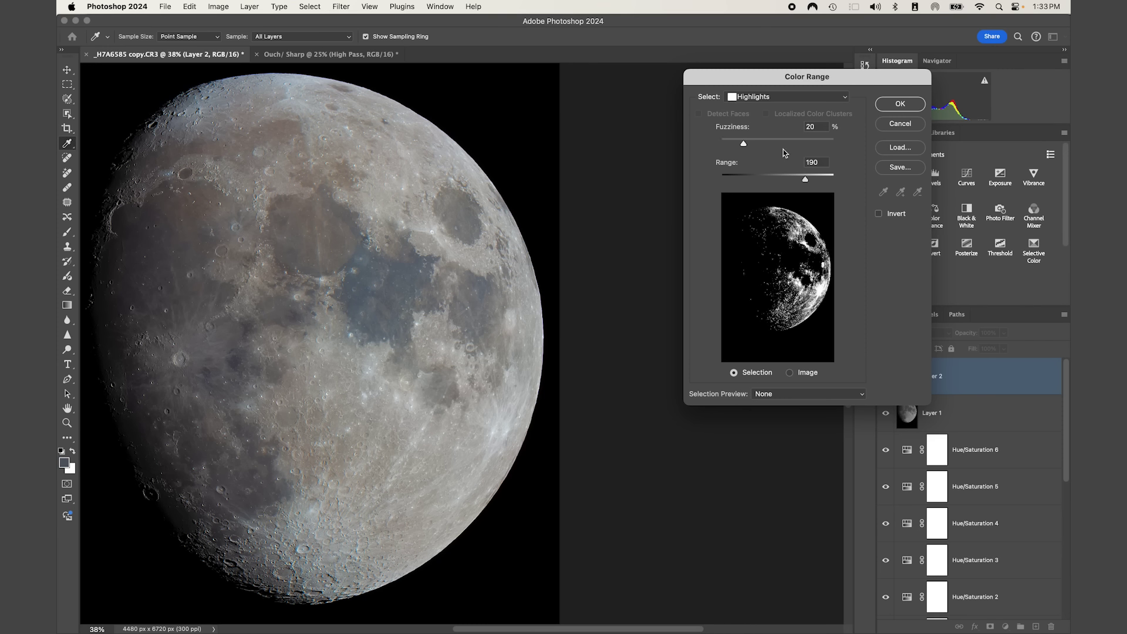
drag(804, 180, 808, 177)
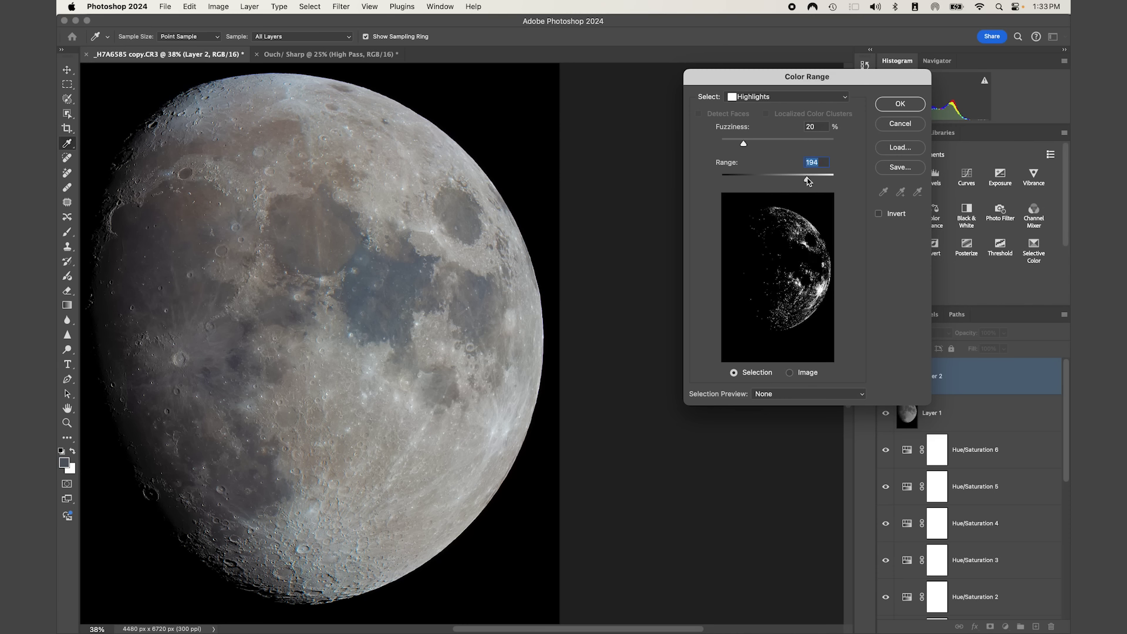
click(900, 105)
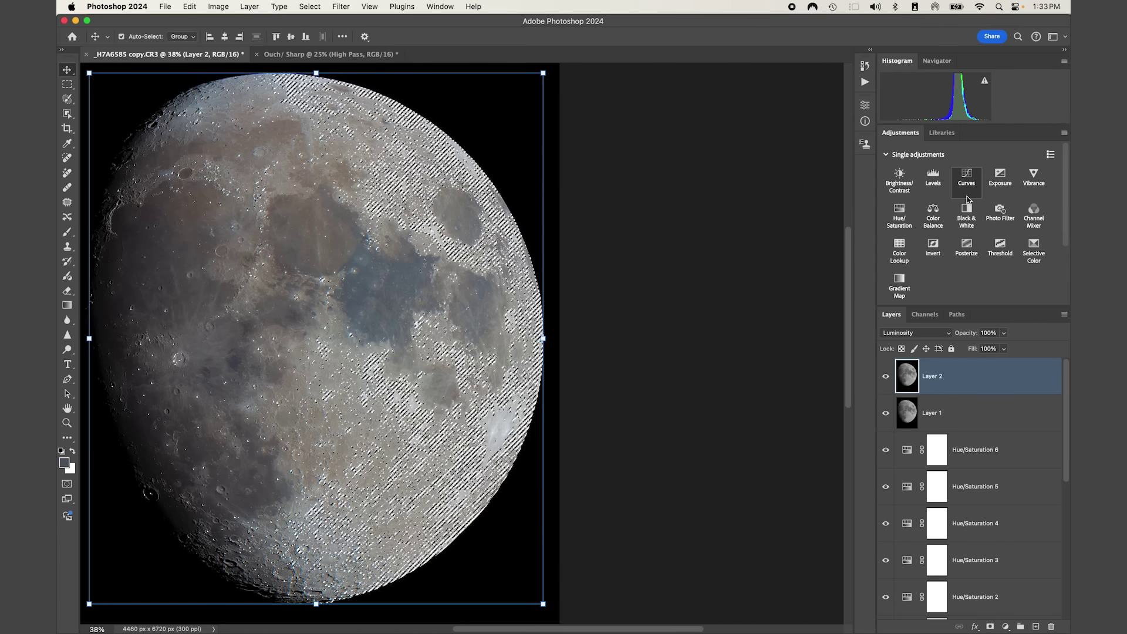
Step: Add a Vibrance adjustment layer masked to the highlight selection and raise its vibrance strongly
click(1039, 185)
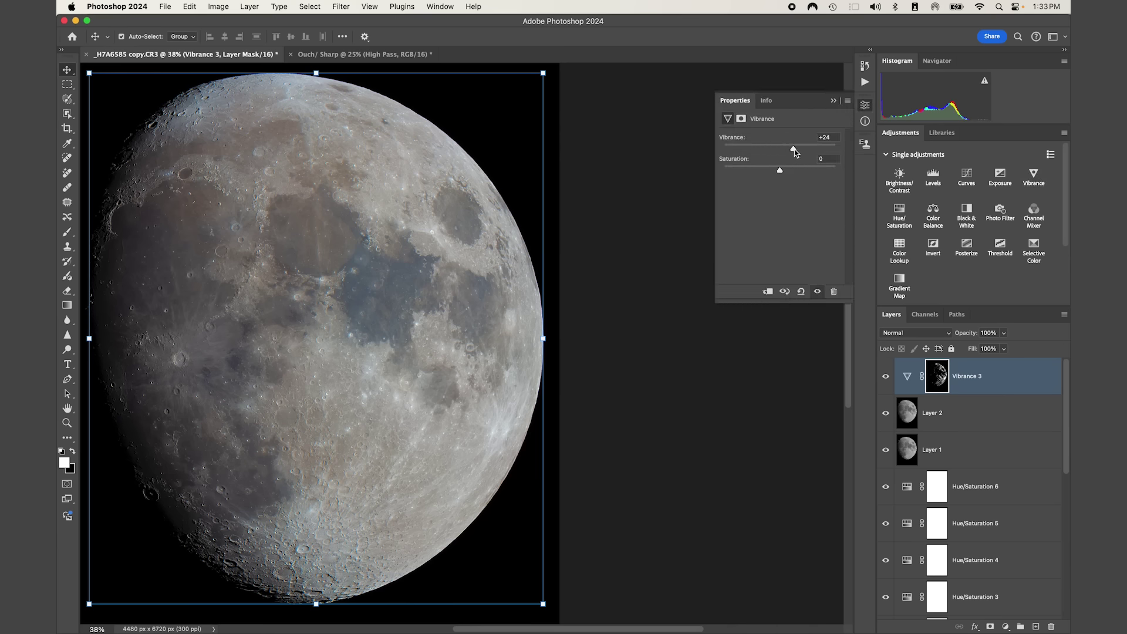
drag(794, 149, 796, 150)
click(813, 149)
drag(814, 149, 820, 150)
drag(820, 151, 818, 147)
click(833, 102)
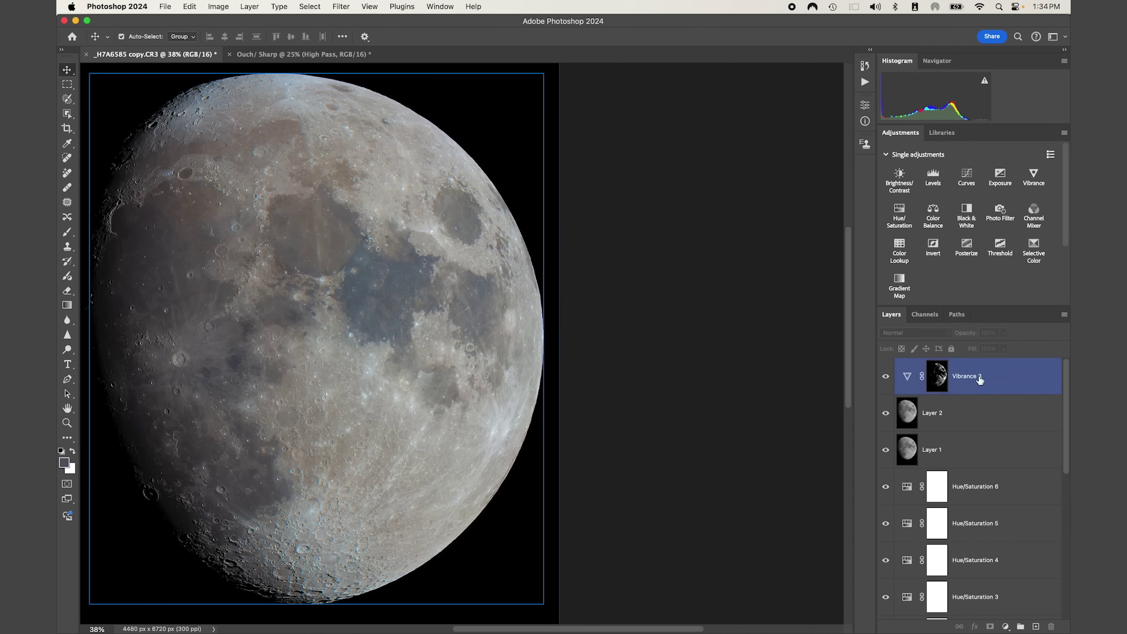
Step: Add a Curves layer above Layer 2 and anchor the curve at the brightest area near the moon's right edge
click(993, 411)
click(967, 179)
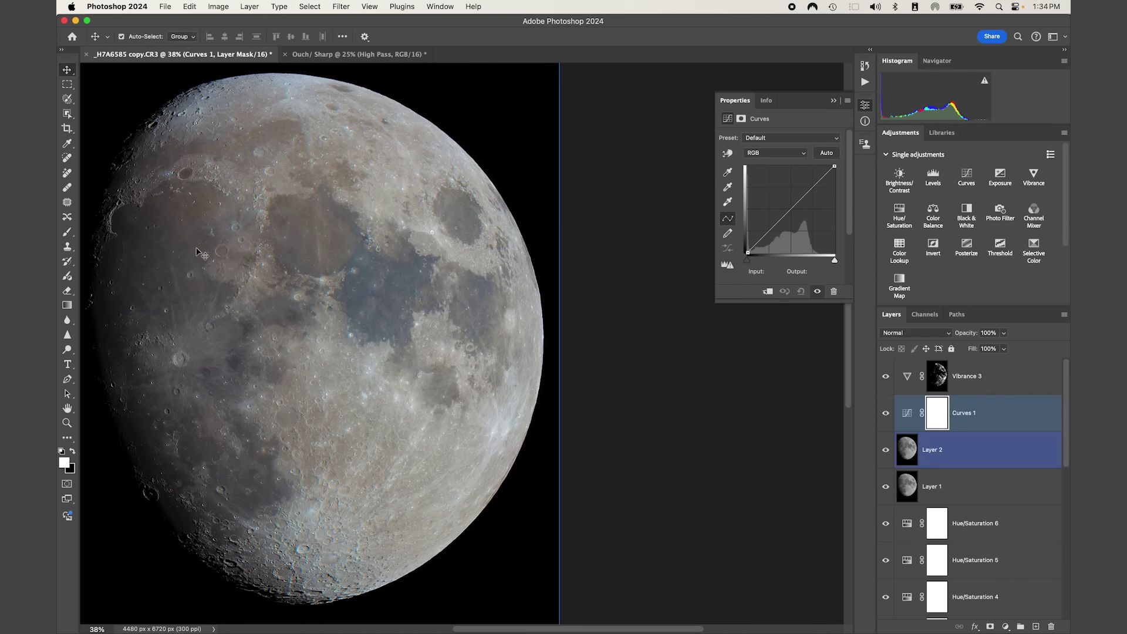
click(728, 153)
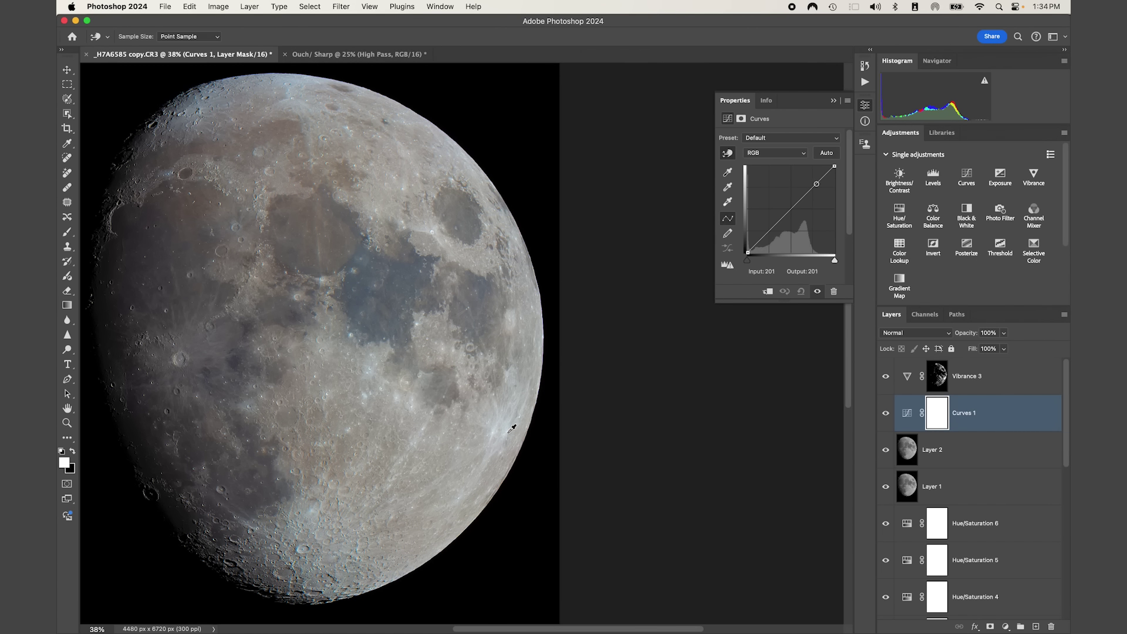
super+click(511, 429)
Step: Add contrast on the Curves layer by lifting midtones to input 147, output 156 and lowering shadows to input 66, output 53
drag(791, 208, 777, 227)
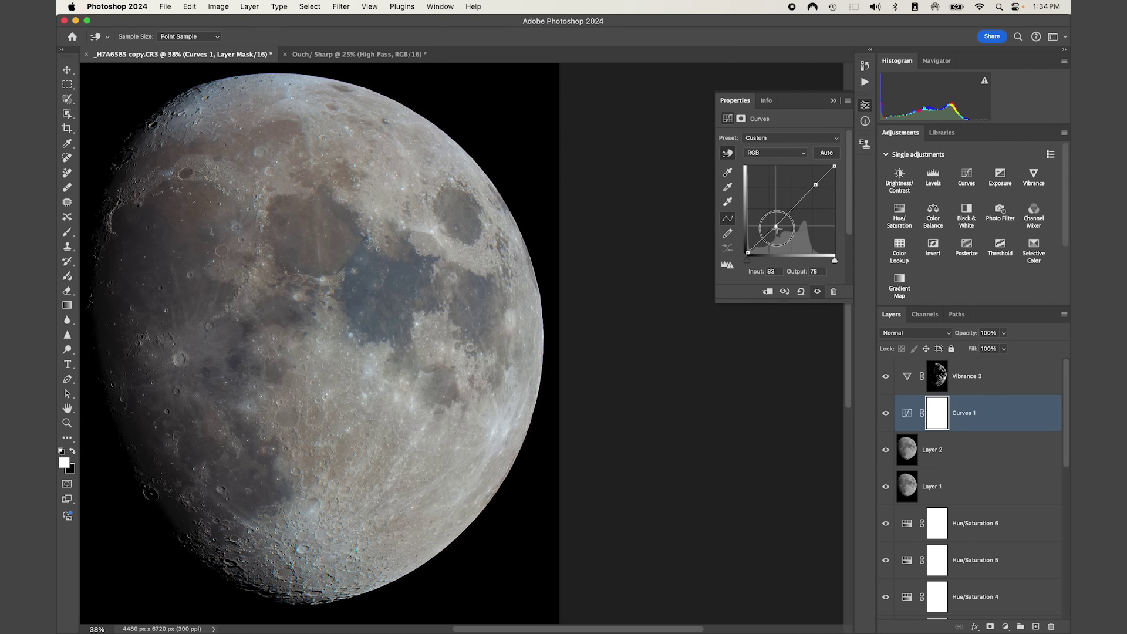
click(798, 201)
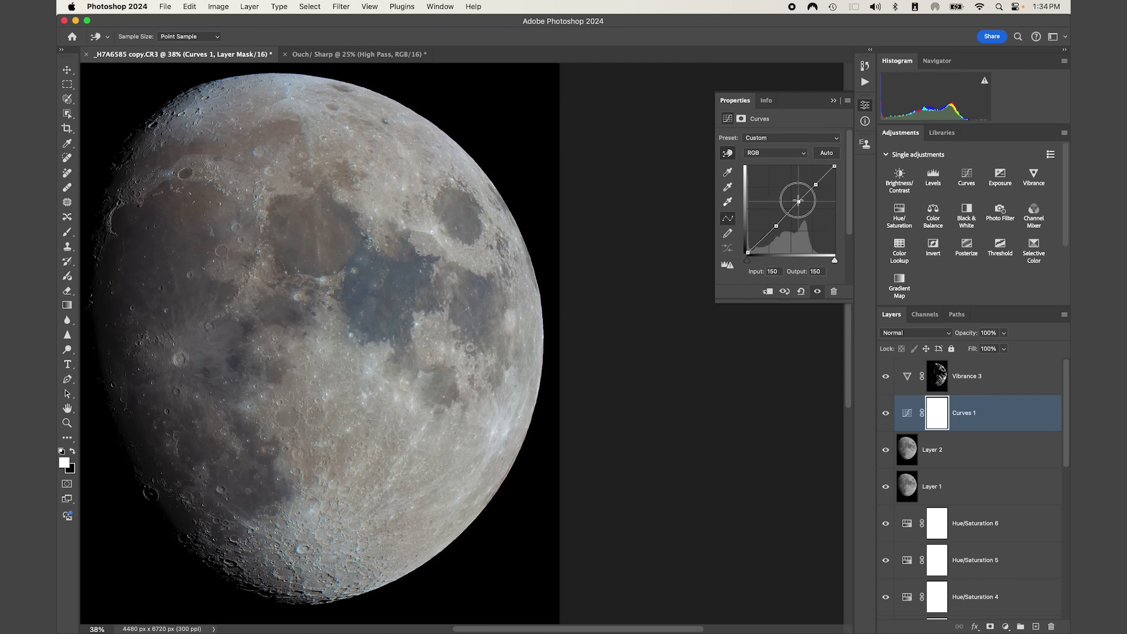
drag(798, 201, 797, 199)
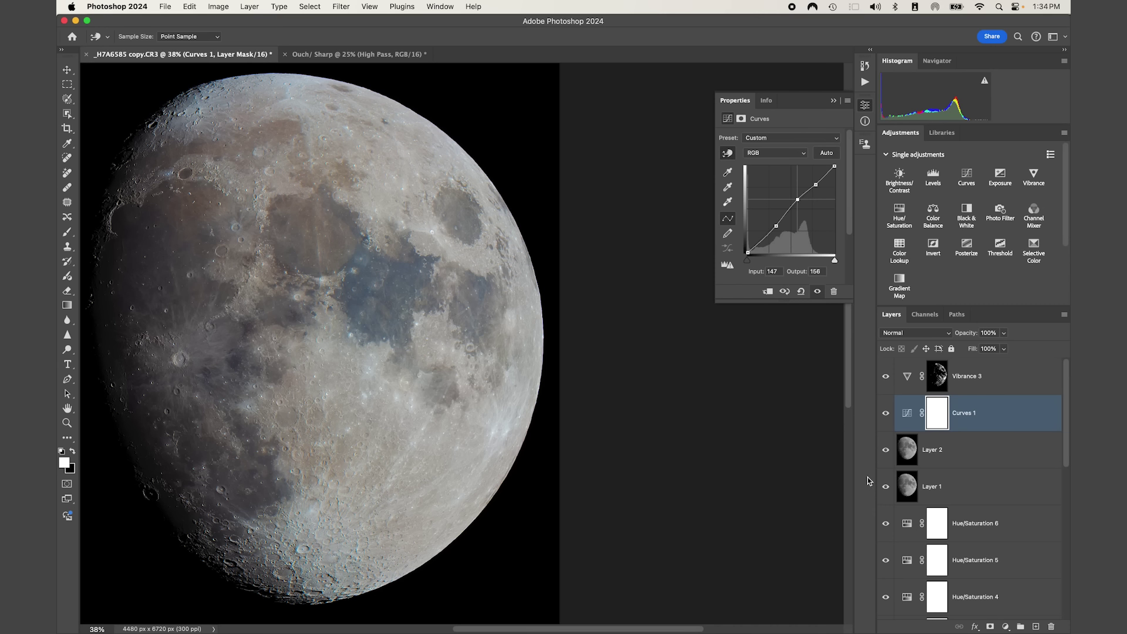
drag(775, 226, 770, 234)
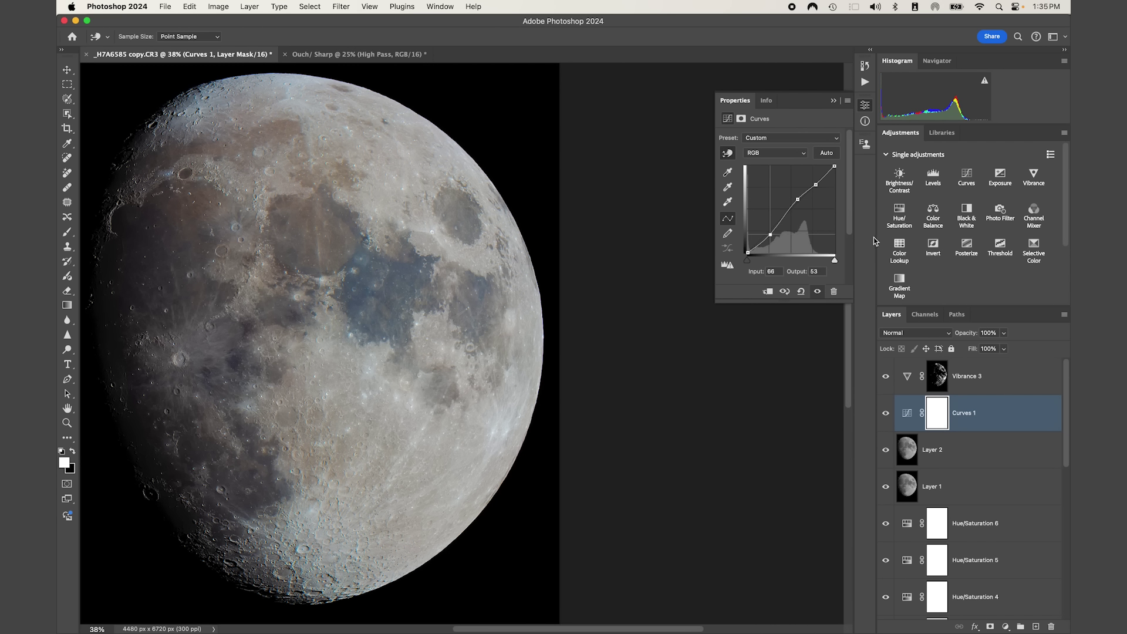
Step: Delete the Curves layer and make the top Vibrance 3 layer active
click(833, 291)
click(603, 218)
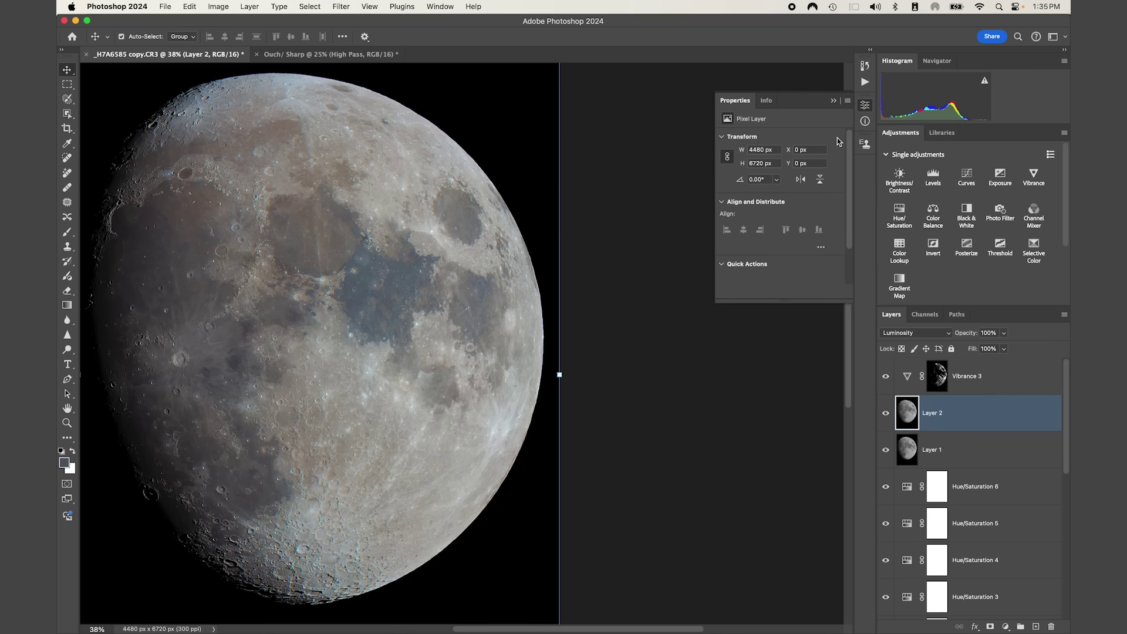
click(833, 100)
shift+click(1005, 375)
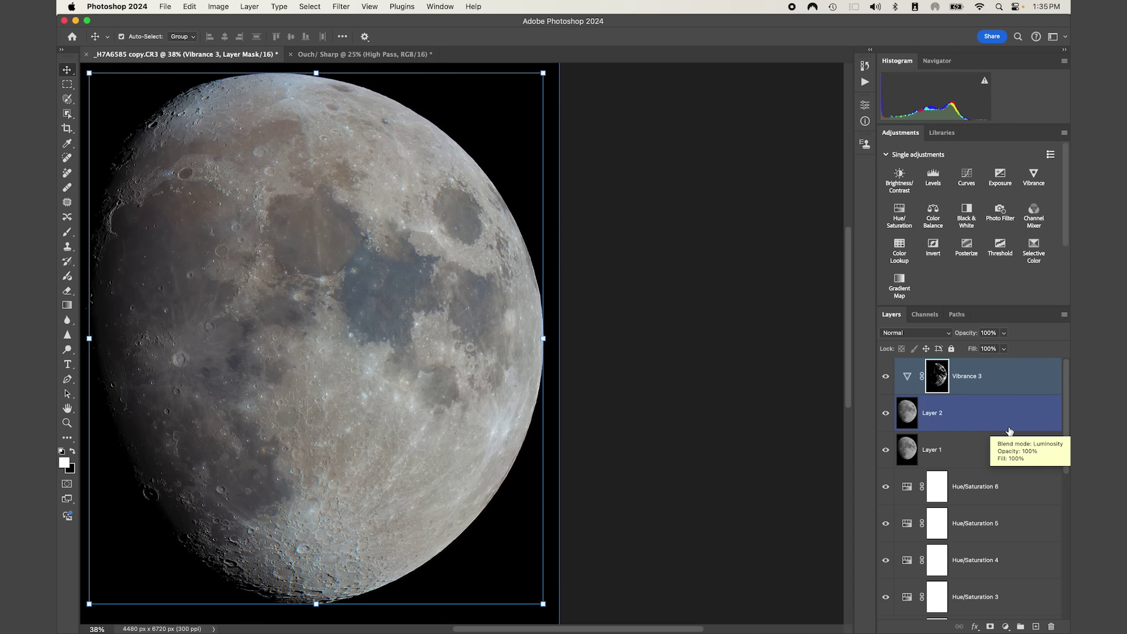
Step: Examine the Save As and Export As options for the finished moon image, leaving both without saving or exporting
click(165, 7)
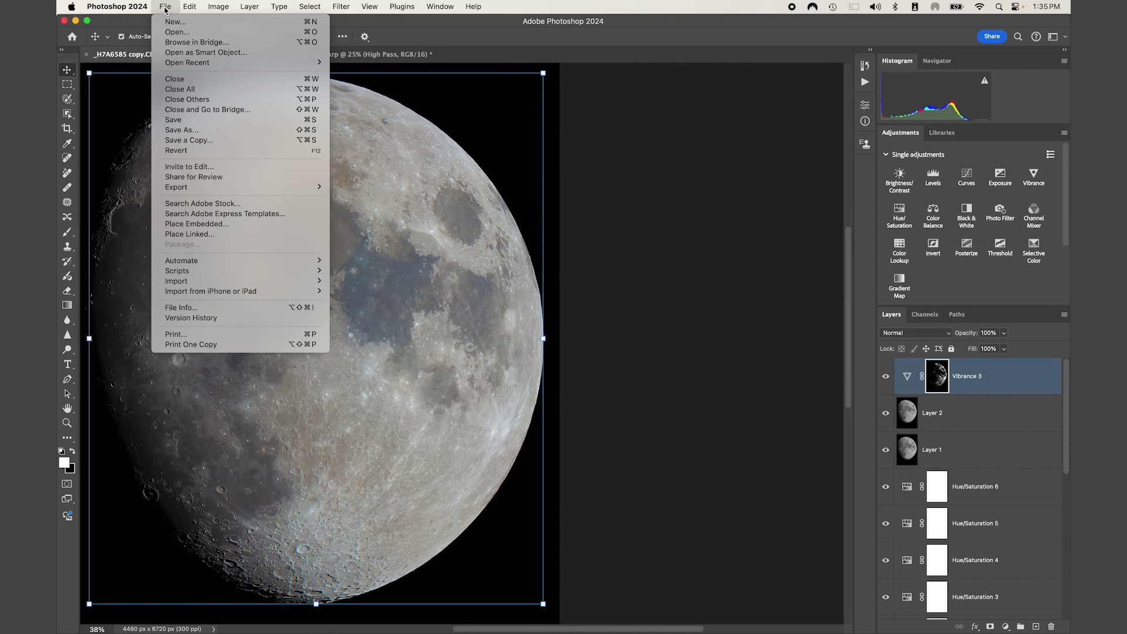
click(182, 130)
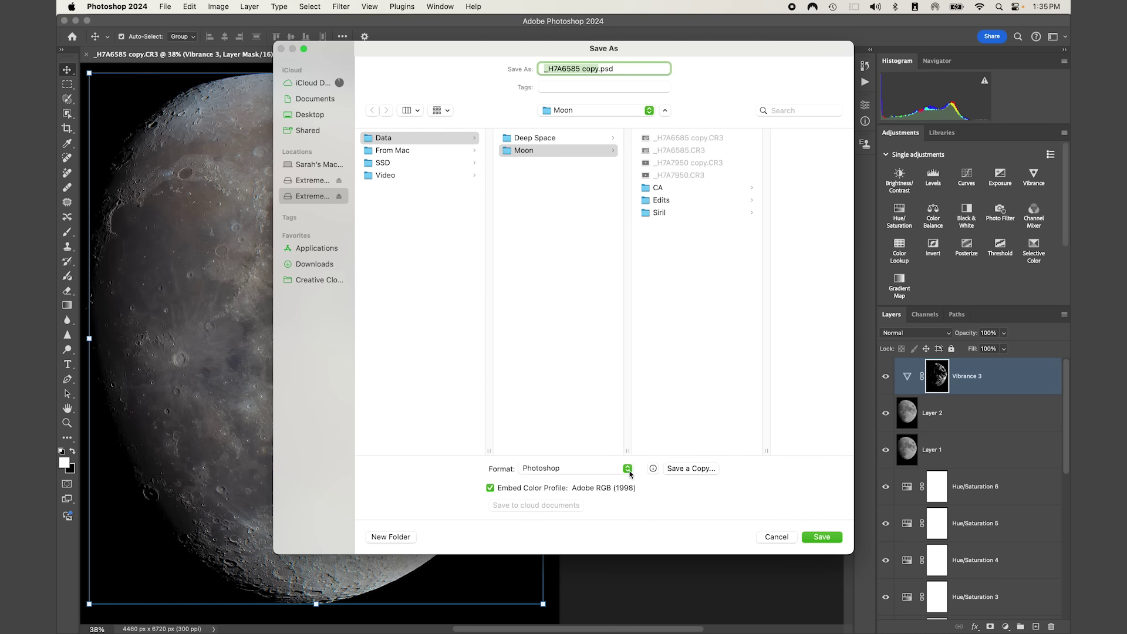
click(780, 536)
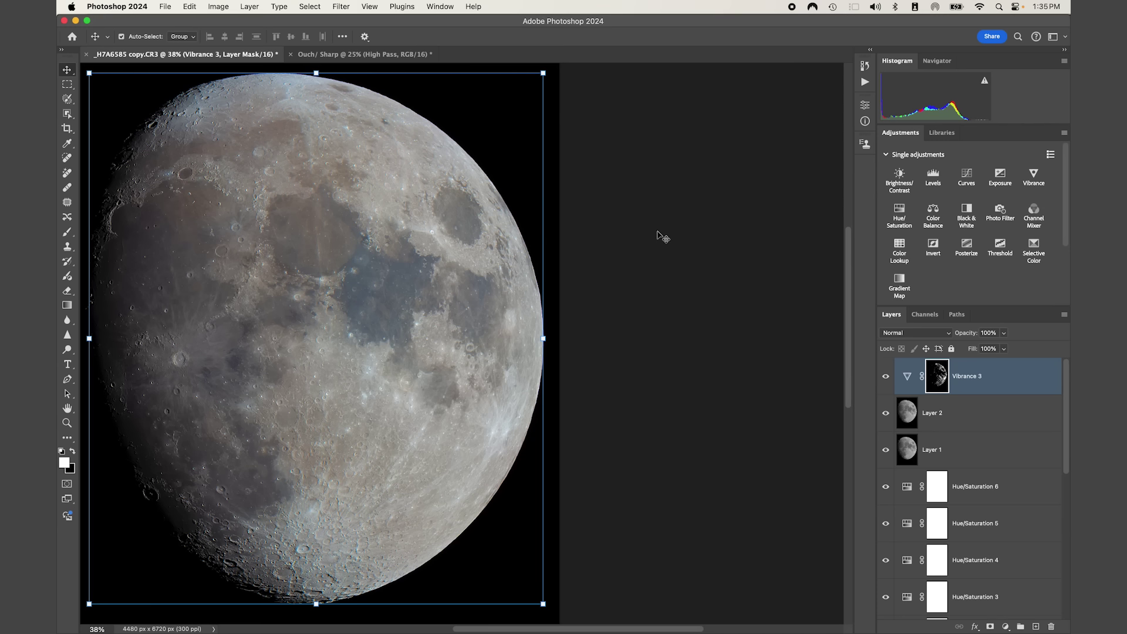
click(166, 8)
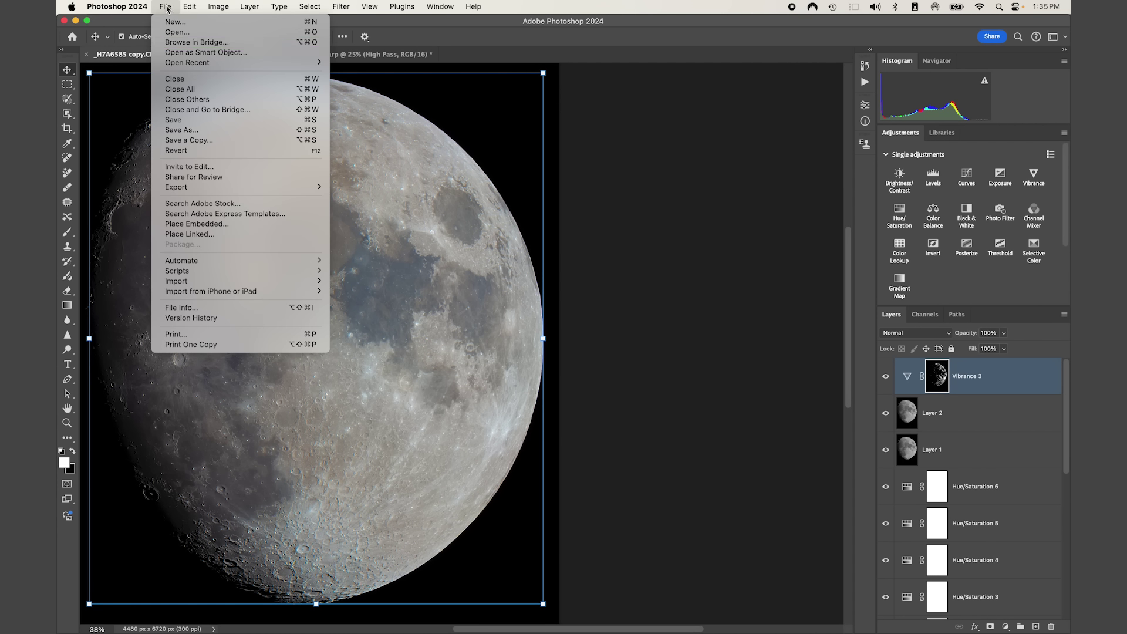
mouse_move(197, 187)
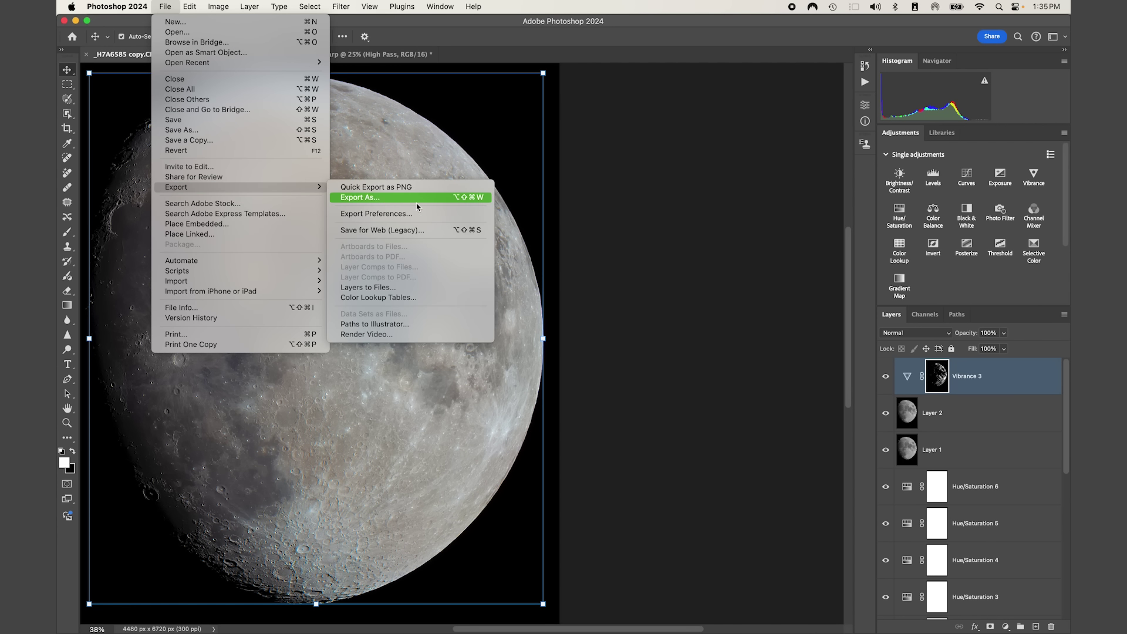
click(385, 198)
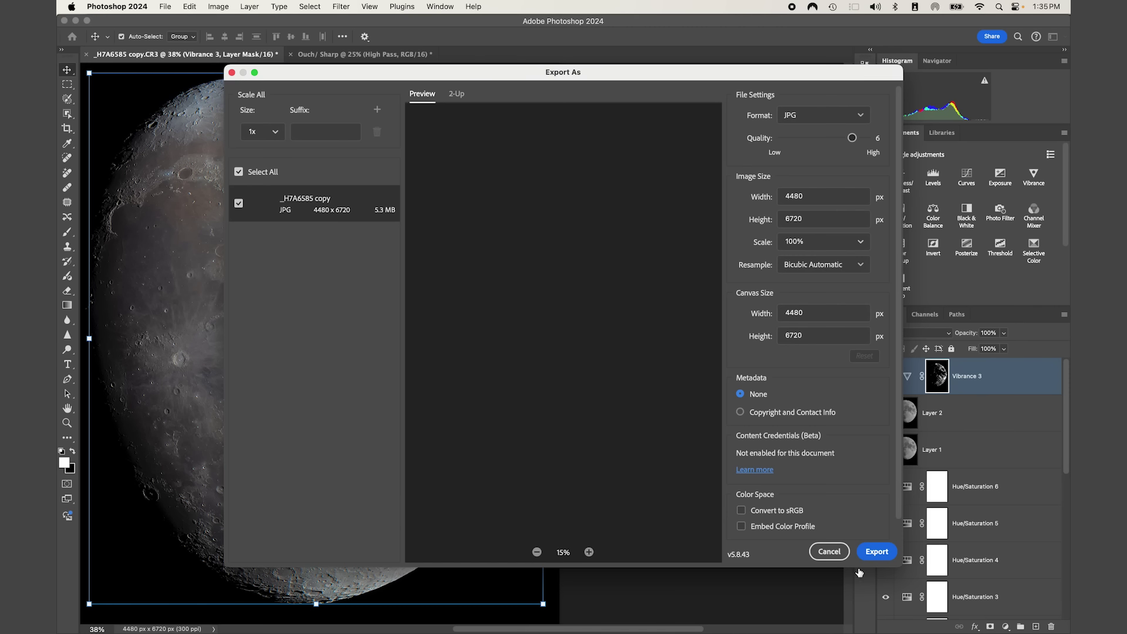
click(828, 552)
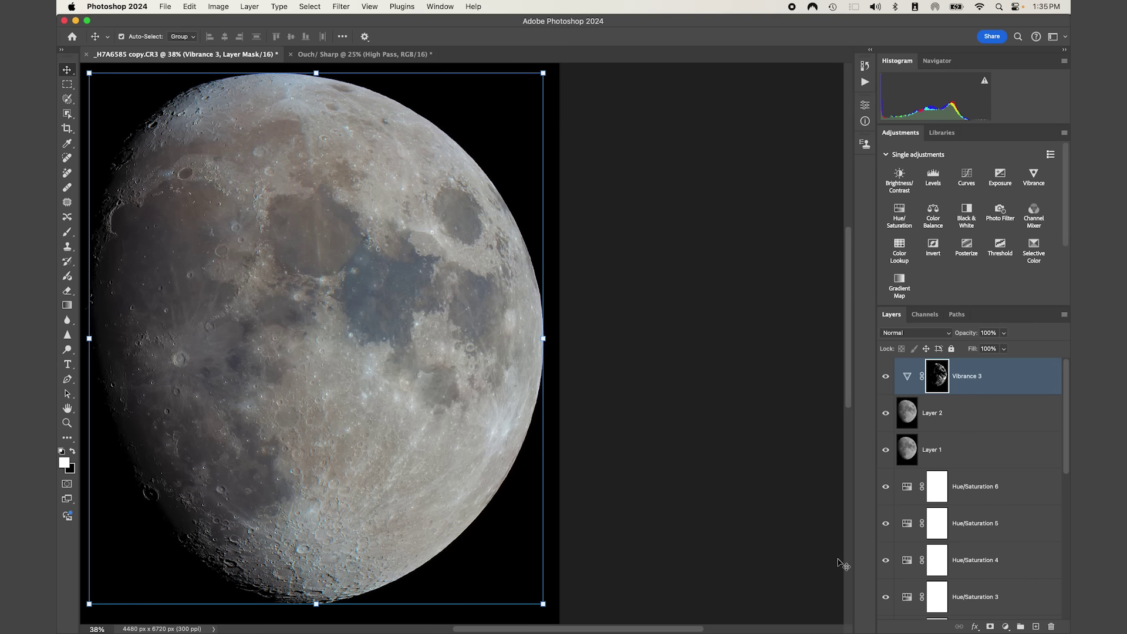